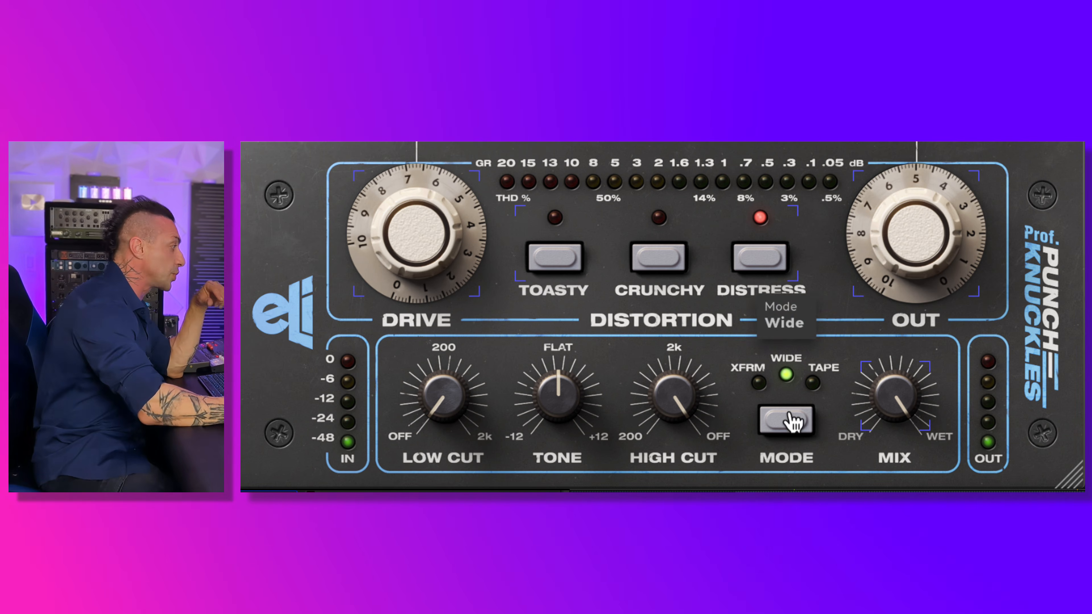
- Switch the plugin's mode to XFRM and try a small adjustment of the Mix amount, keeping it at 100 %
left_click(795, 416)
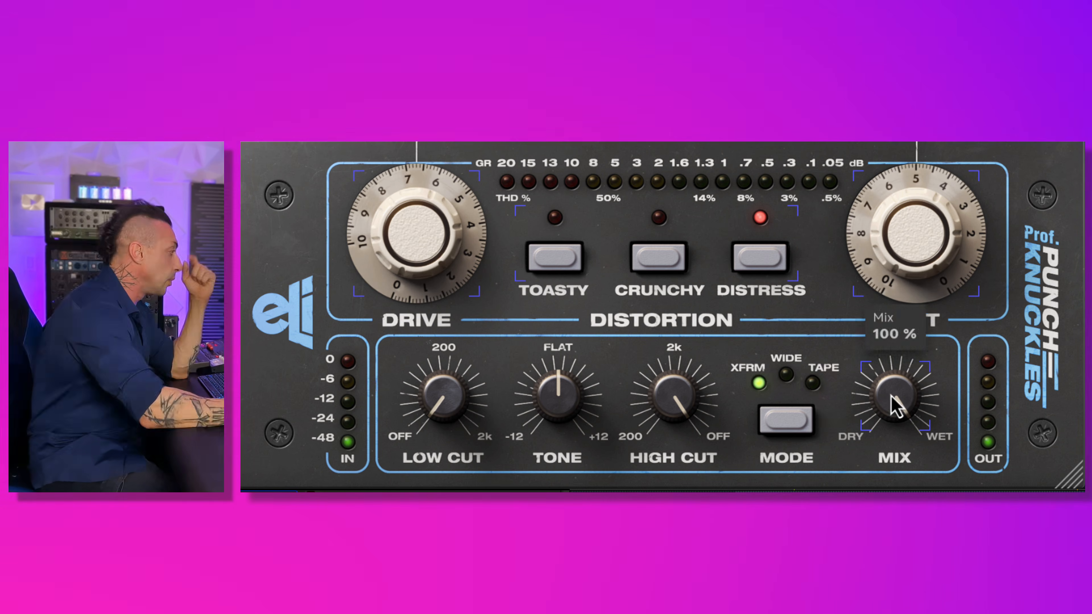
left_click_drag(893, 398, 897, 419)
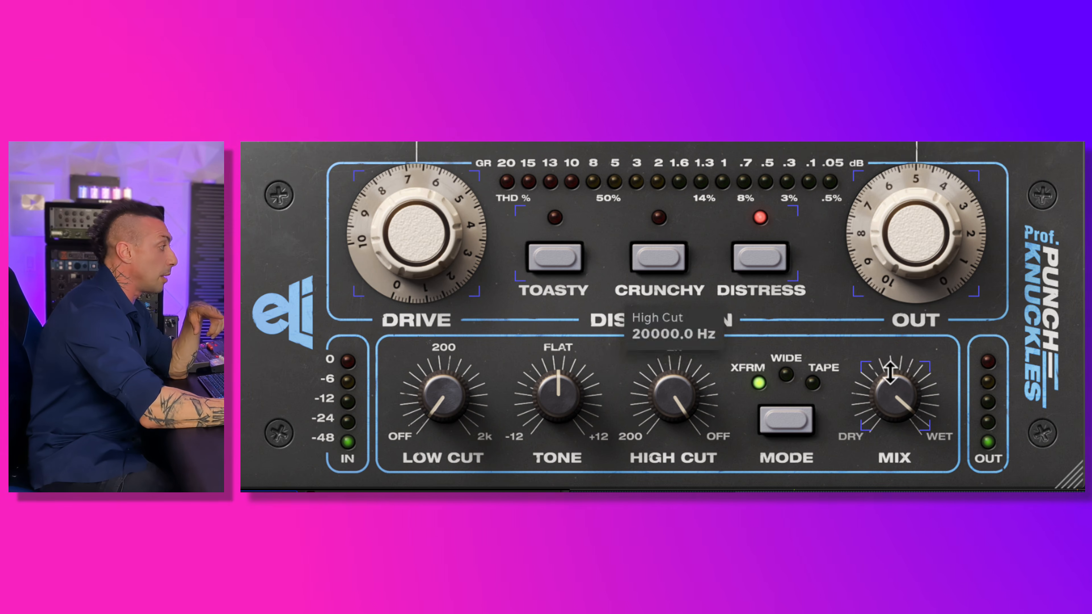
- Show and hide the plugin's additional panels with the level meters and the Headroom, High Pass and Phase Invert controls
left_click(909, 142)
left_click(868, 189)
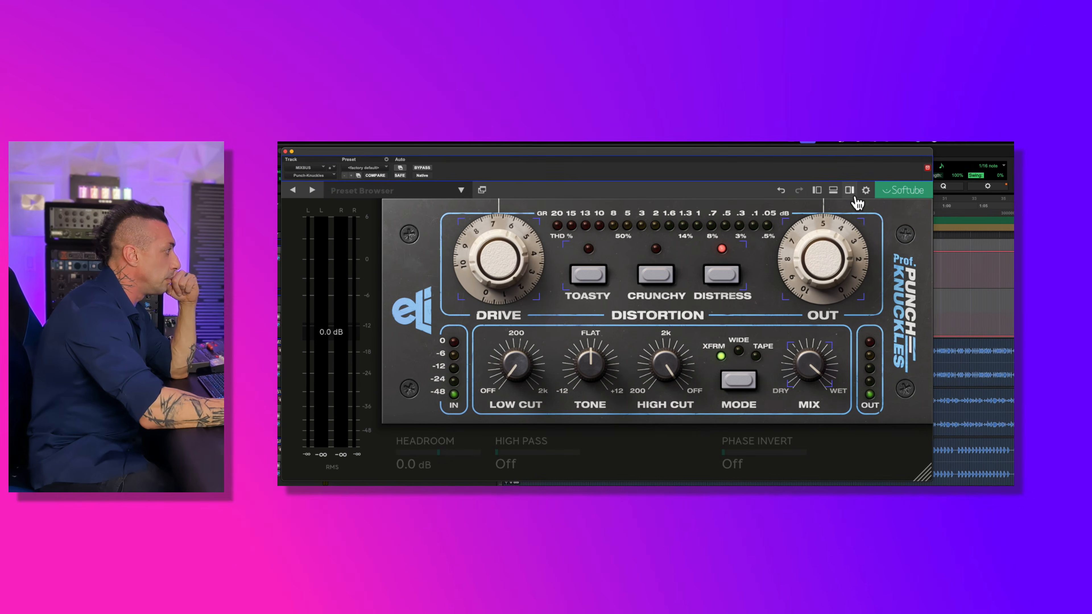
left_click(849, 192)
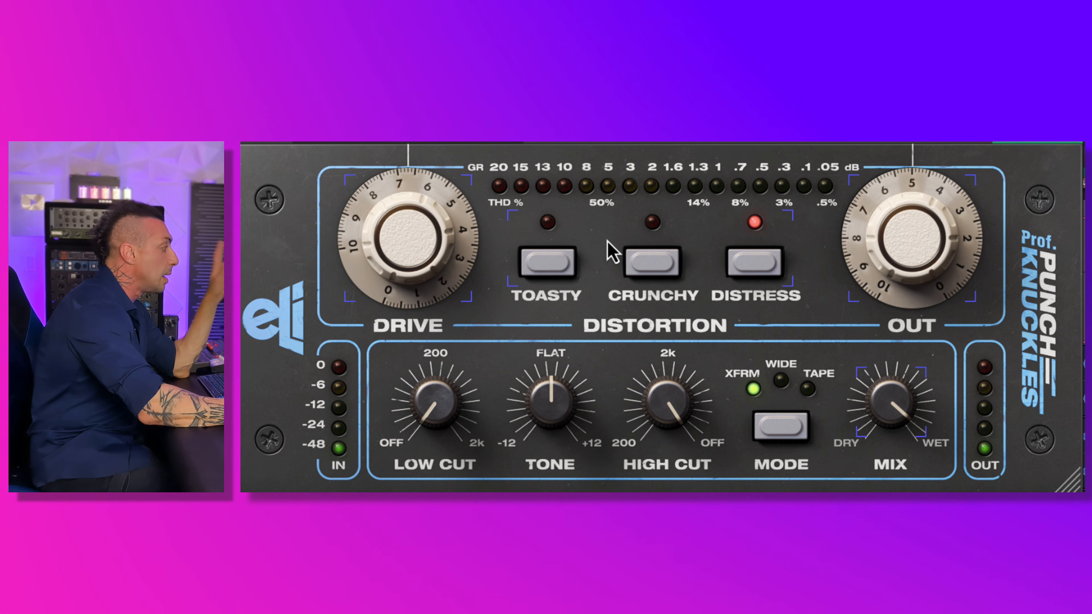
- Cycle twice through the Toasty, Crunchy and Distress distortion types, finishing on Distress
left_click(562, 265)
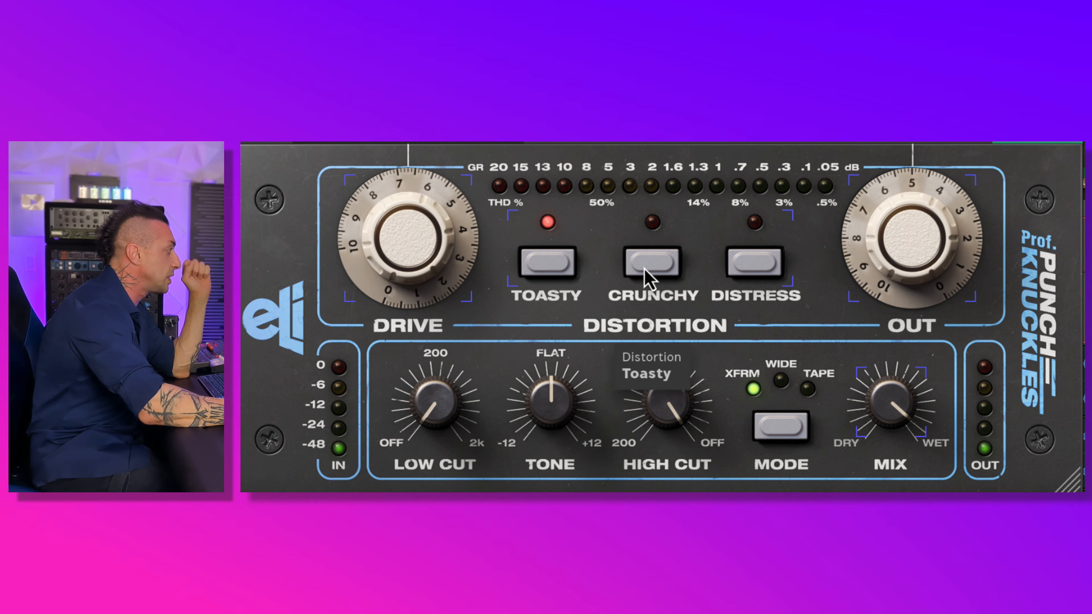
left_click(645, 270)
left_click(751, 270)
left_click(575, 264)
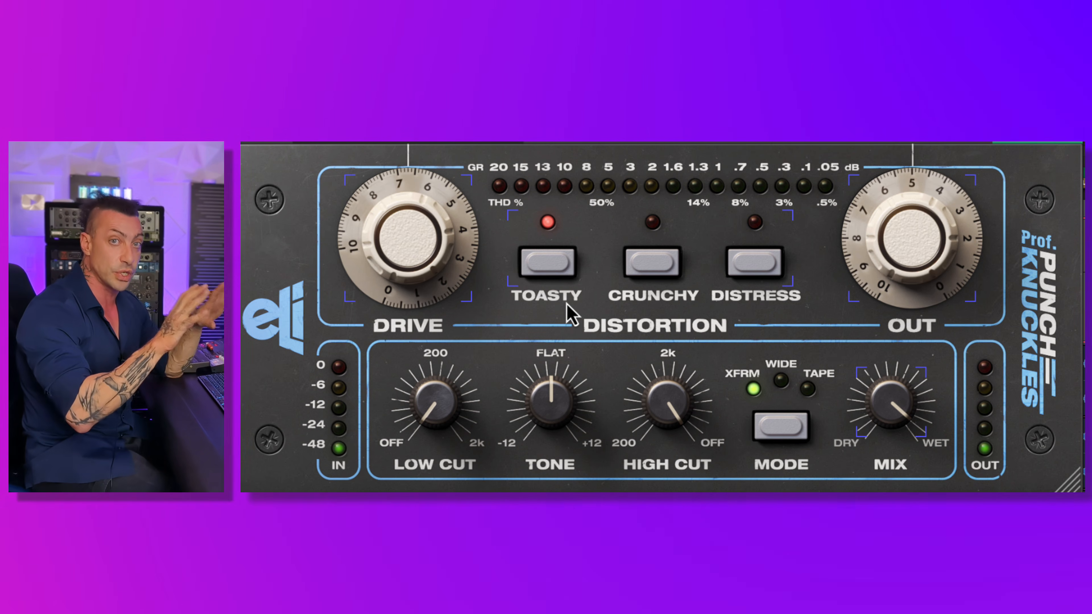
left_click(647, 268)
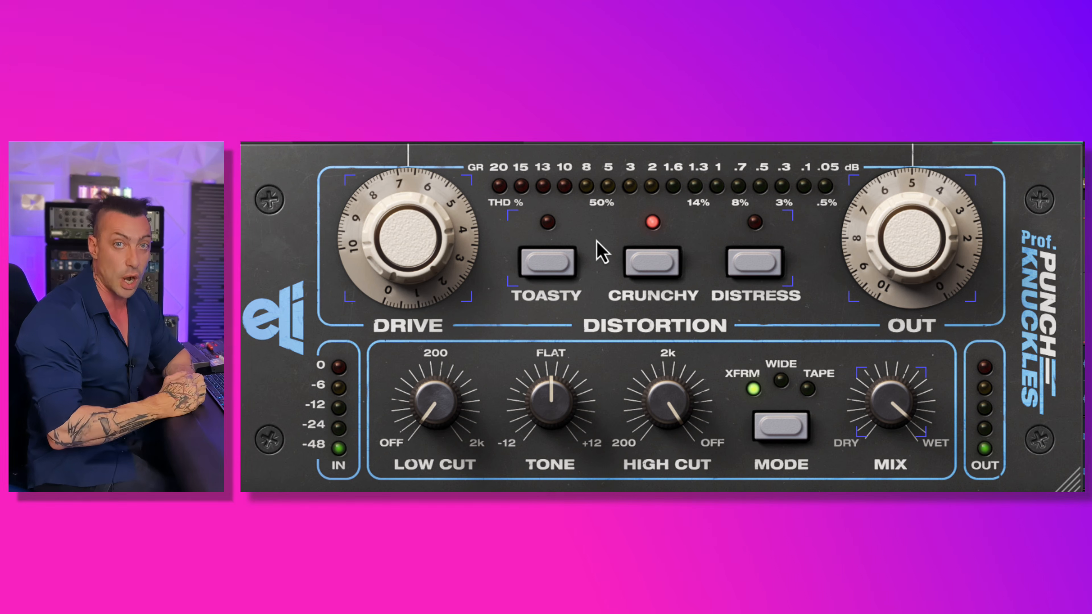
left_click(738, 255)
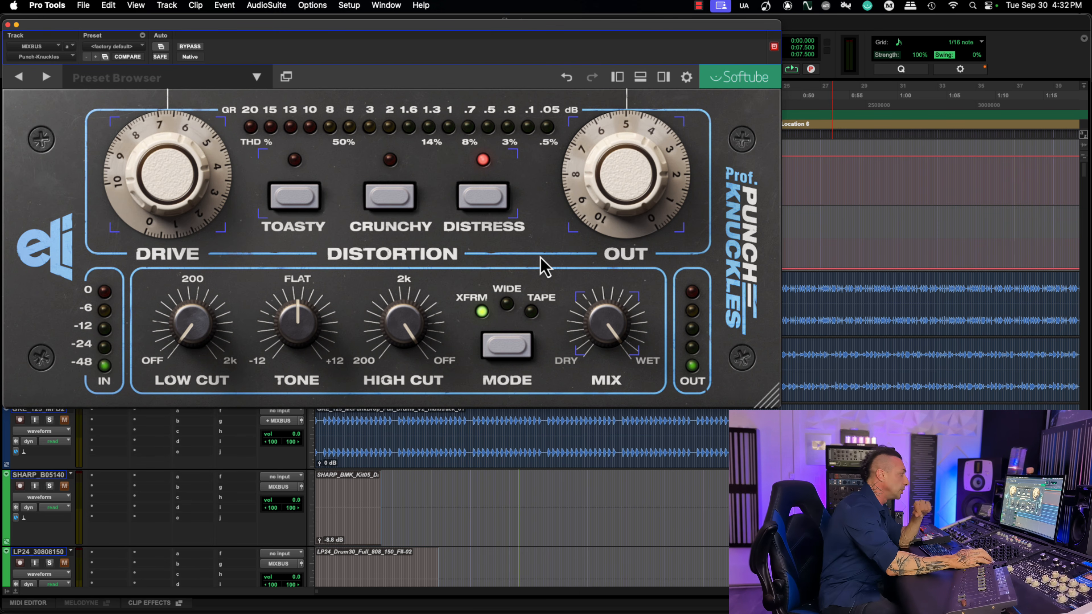
- Step through the distortion types and settle on Toasty, with the mode on XFRM
mouse_move(193, 183)
left_mouse_down()
mouse_move(192, 166)
mouse_move(190, 175)
left_mouse_up()
left_click(312, 202)
left_click(483, 197)
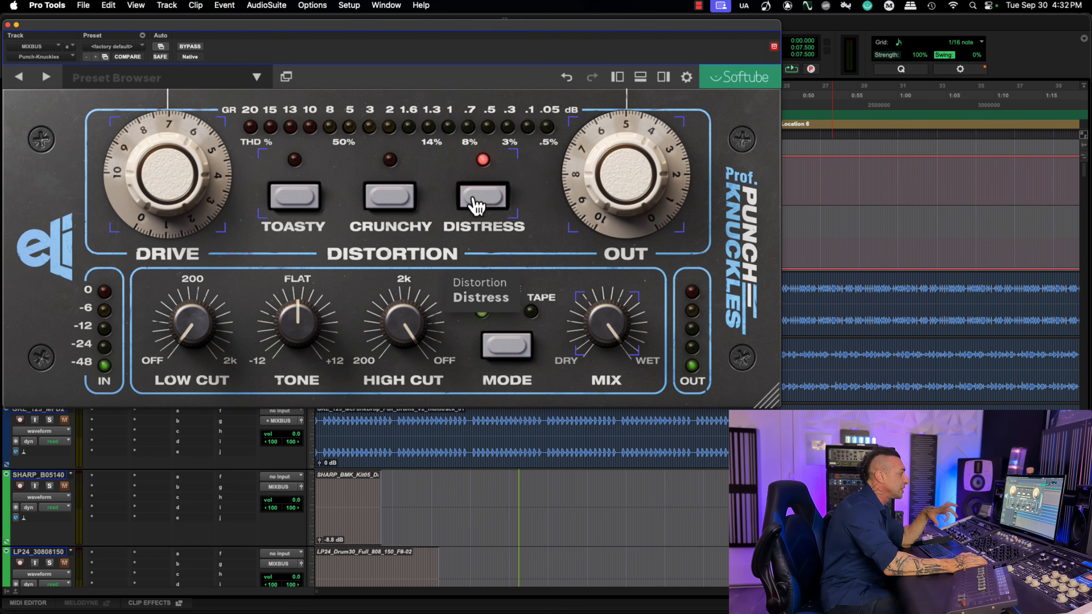
left_click(390, 198)
left_click(294, 197)
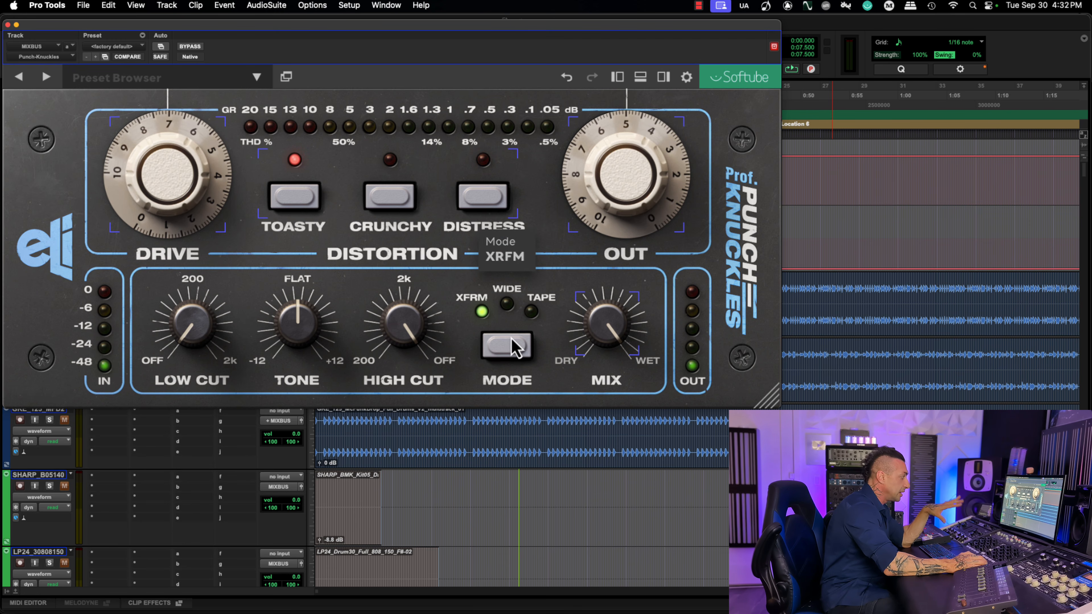
left_click(512, 348)
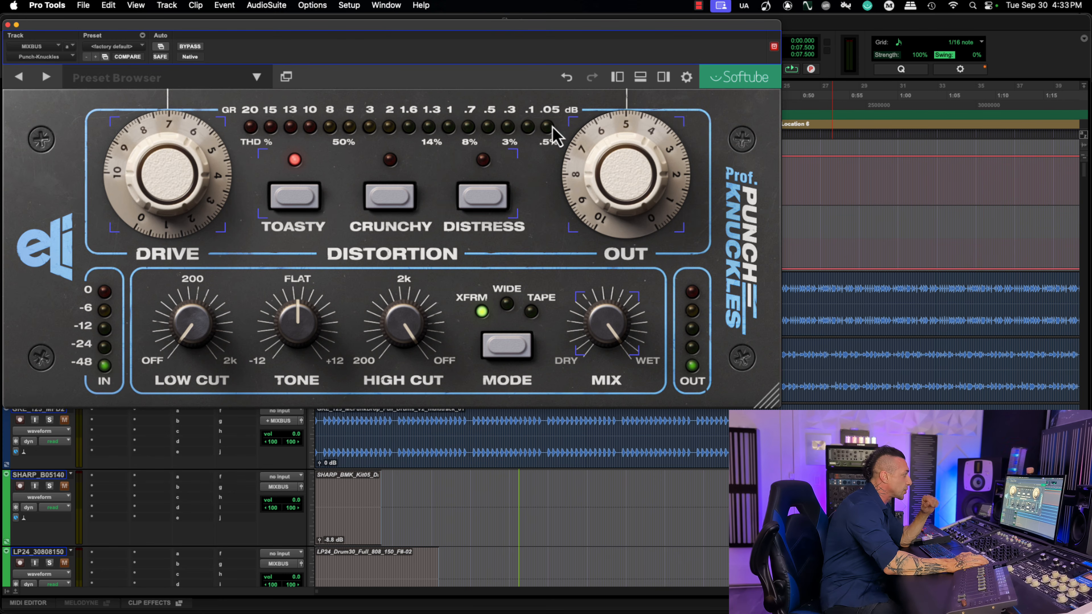
- Play the session and audition Toasty, Crunchy and Distress distortion in turn, returning to Toasty
key("space")
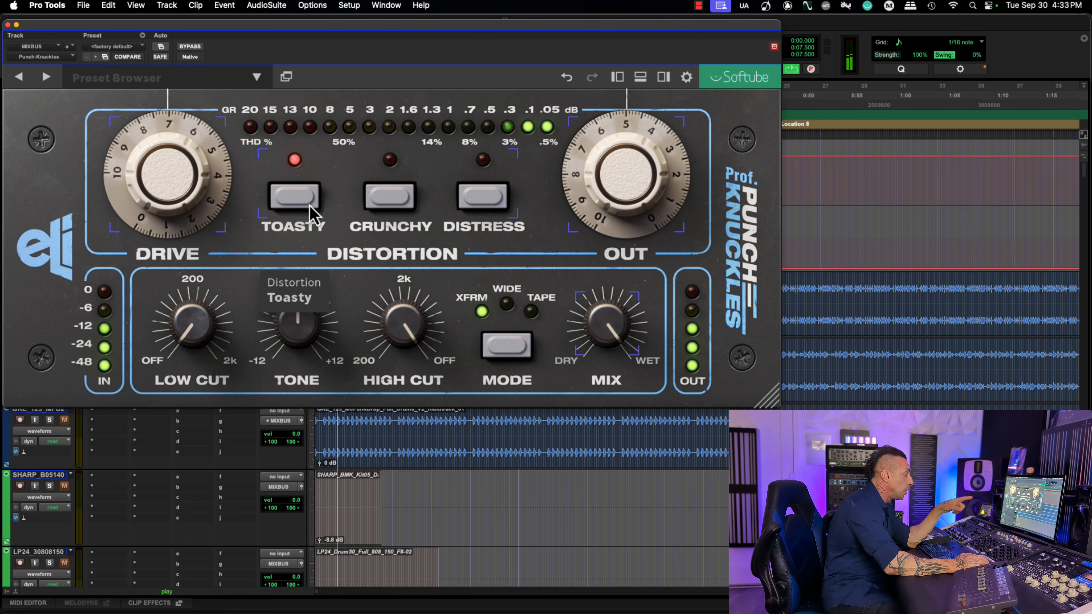
left_click(391, 208)
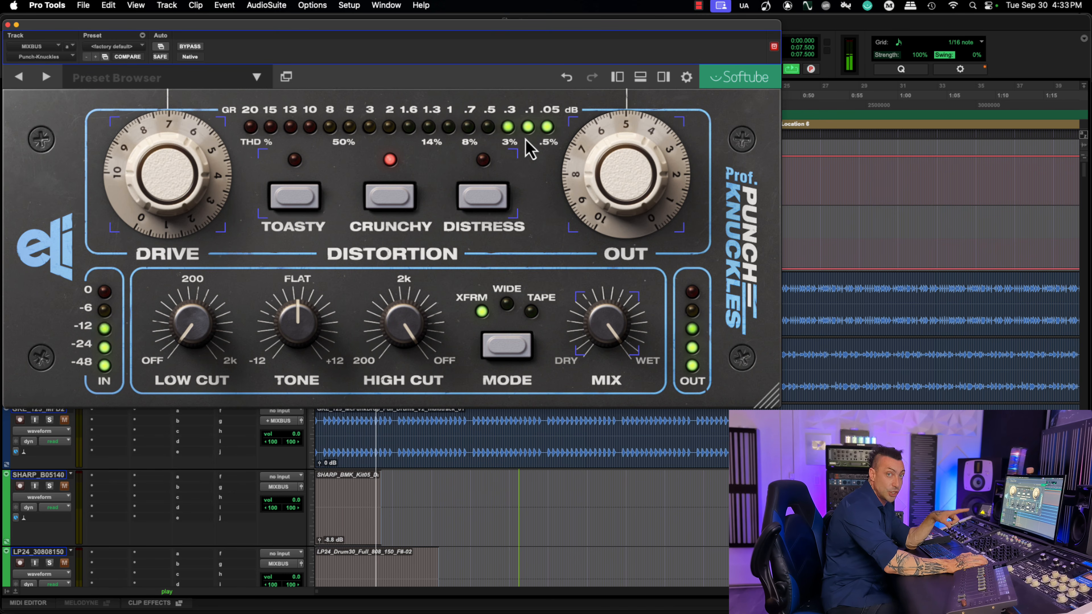
left_click(494, 206)
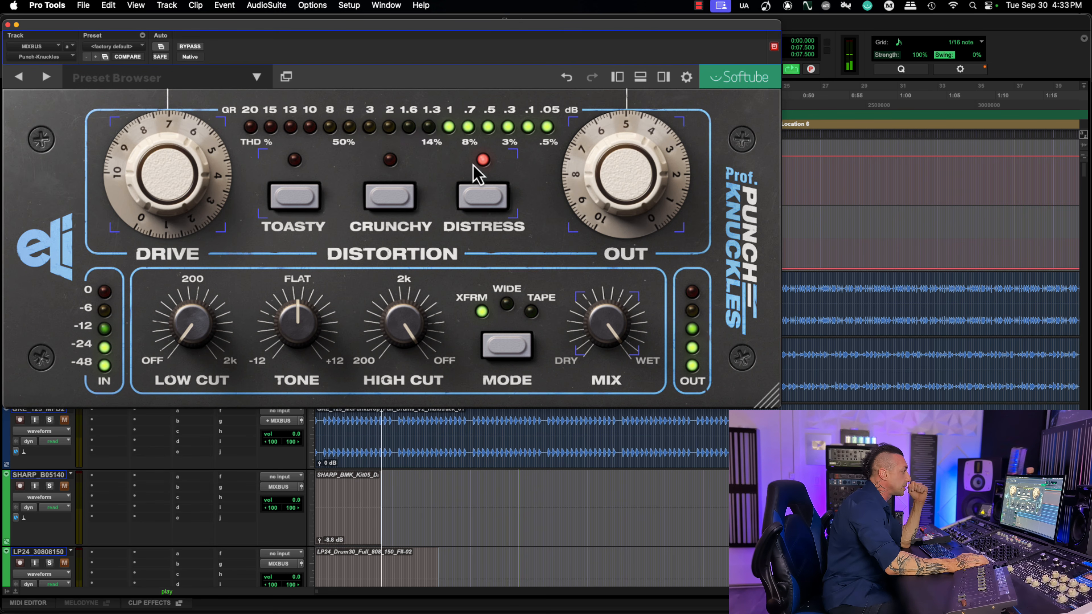
left_click(389, 193)
left_click(295, 196)
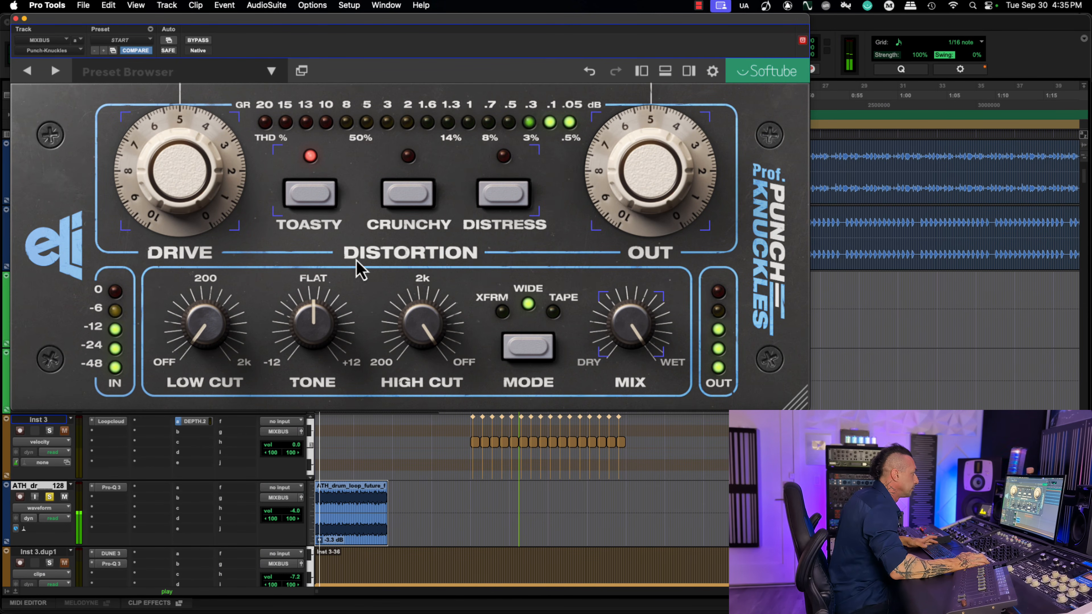
- Compare the Toasty distortion with the bypassed signal on the drum loop and raise Drive to between 5 and 6
left_click(197, 40)
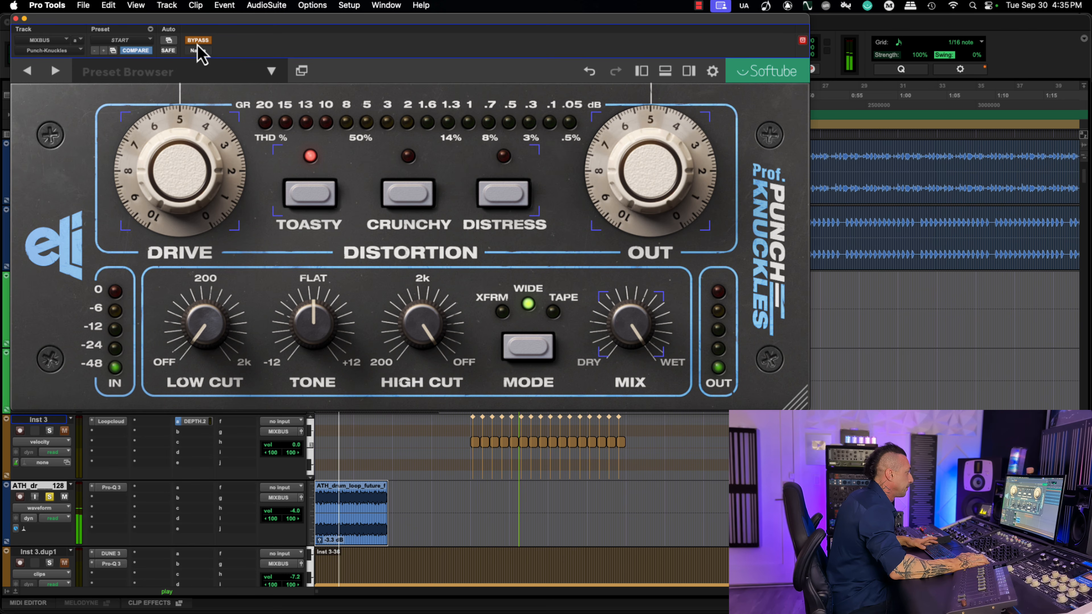
left_click(198, 41)
left_click_drag(166, 171, 164, 151)
left_click(202, 42)
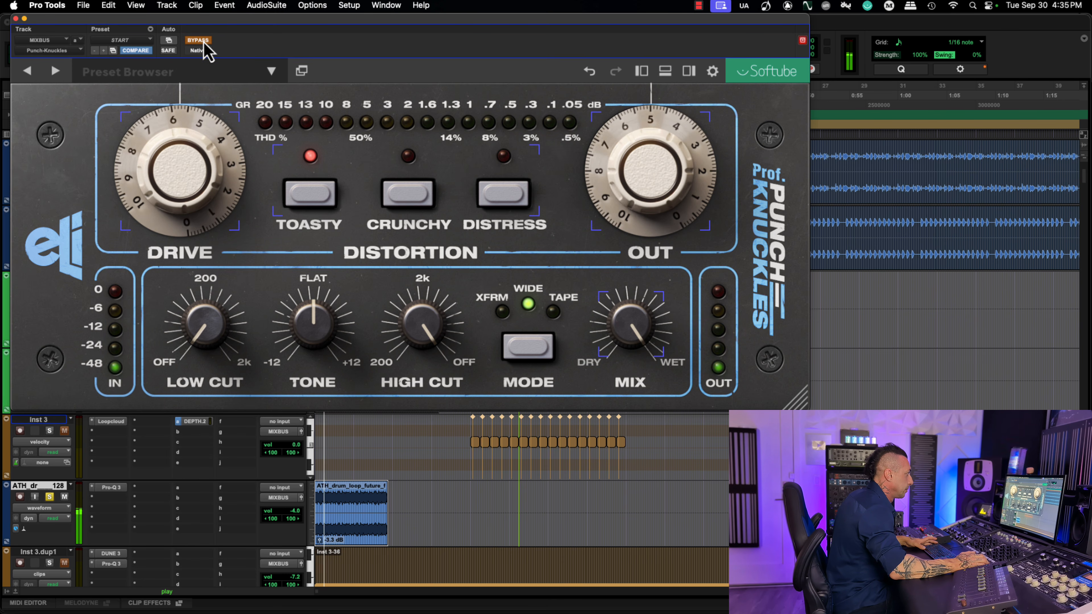
left_click(204, 43)
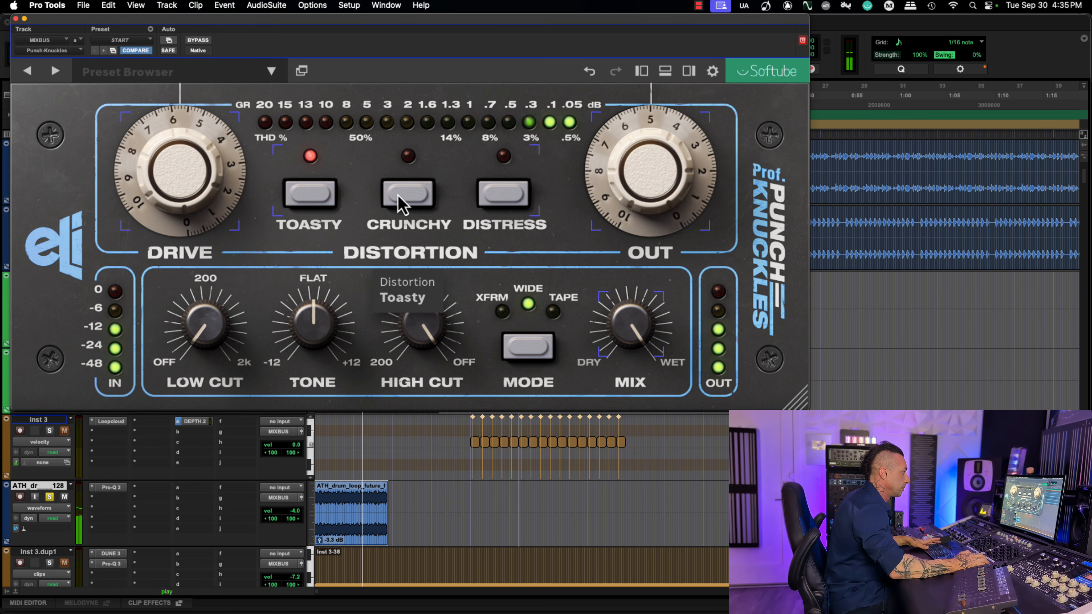
- Switch the distortion to Crunchy and compare it with the bypassed signal
left_click(409, 193)
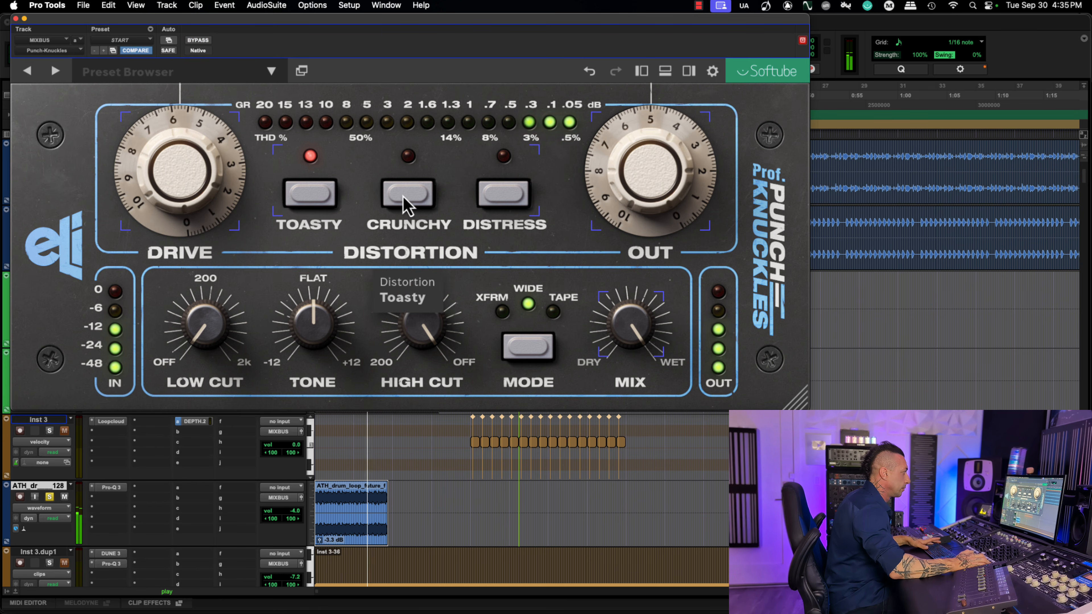
left_click(198, 41)
left_click(198, 42)
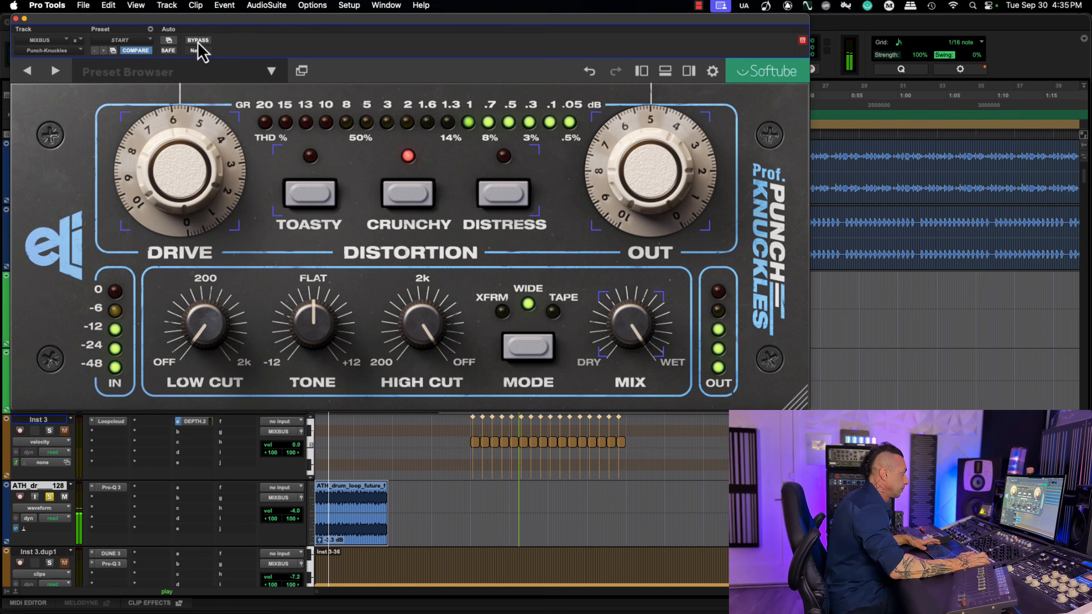
- Alternate between Toasty and Crunchy distortion with bypass comparisons, finishing on Toasty
left_click(311, 195)
left_click(408, 194)
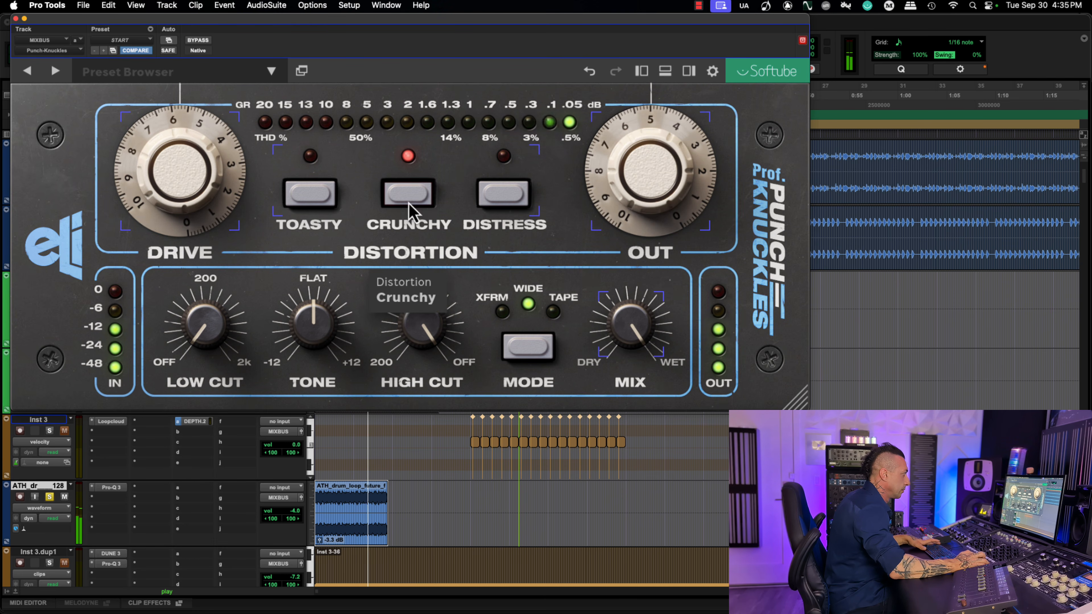
left_click(198, 41)
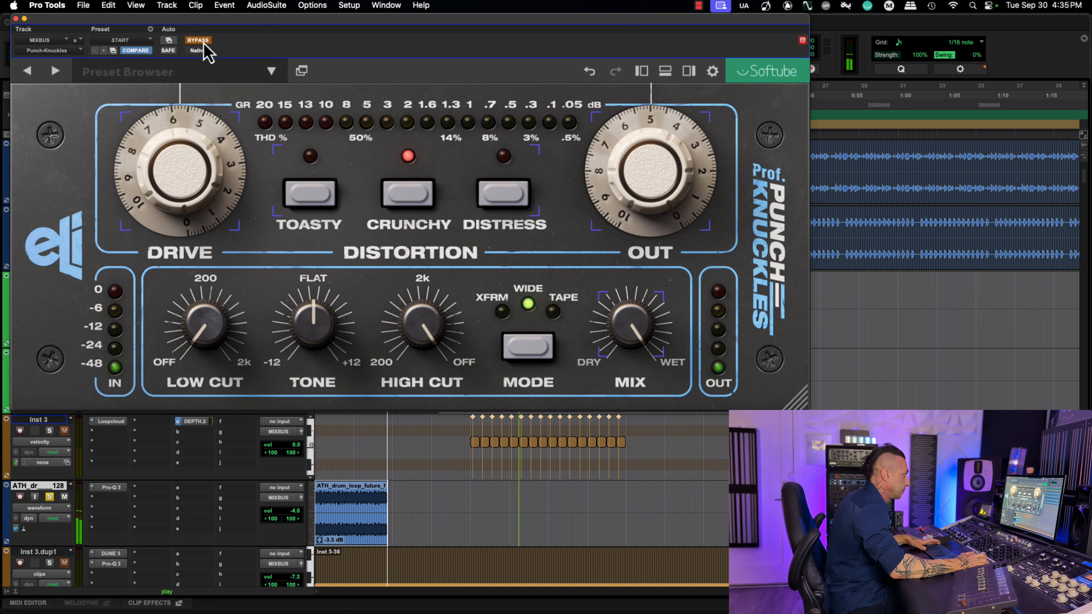
left_click(200, 40)
left_click(320, 198)
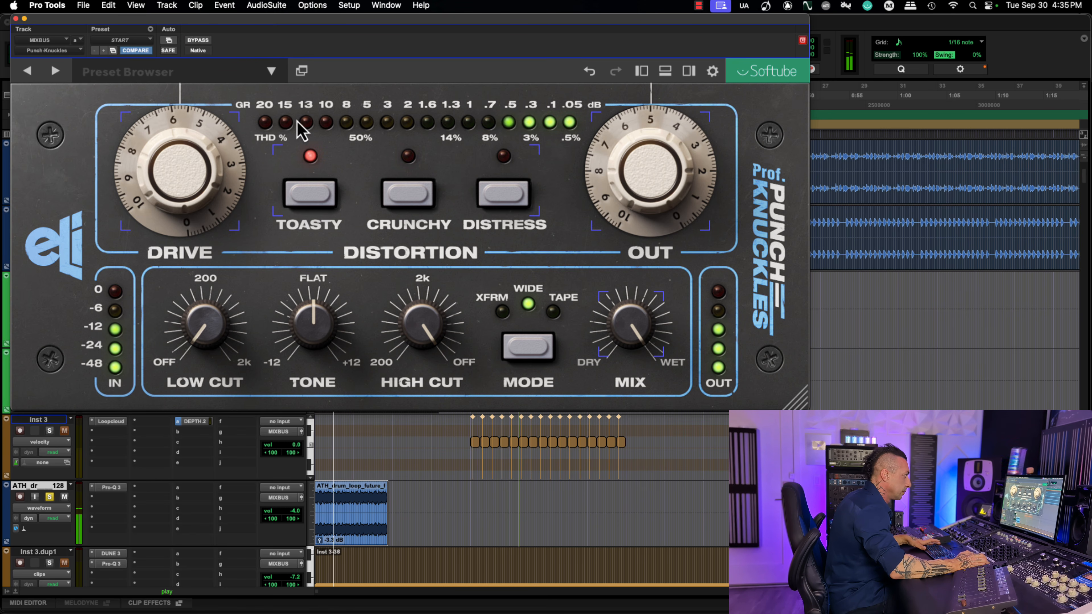
left_click(202, 41)
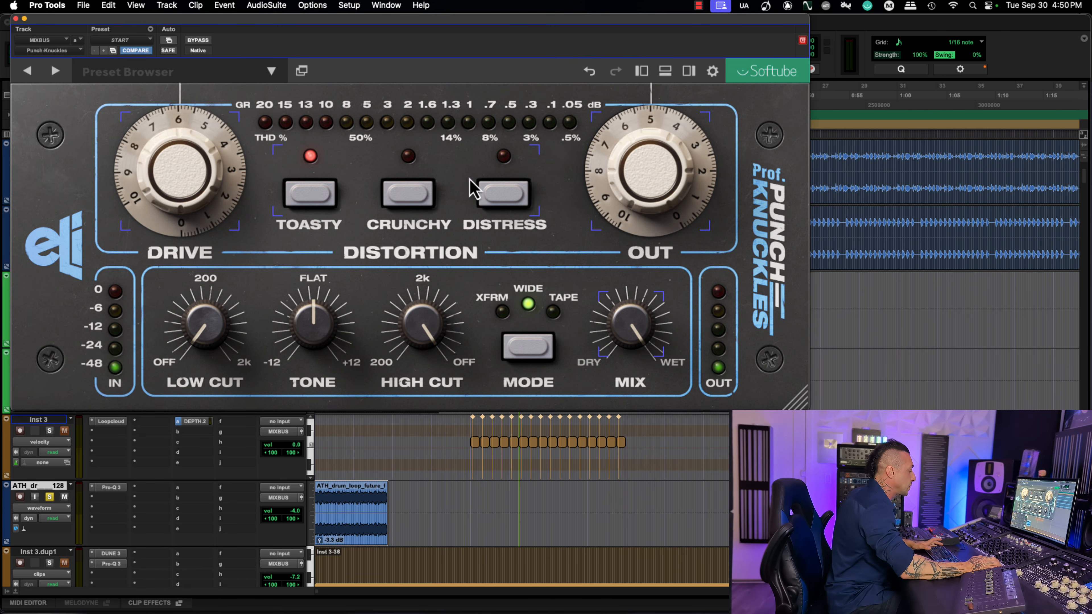
- Switch the distortion to Distress, play the drum loop and lower Drive to 5.1
left_click(507, 202)
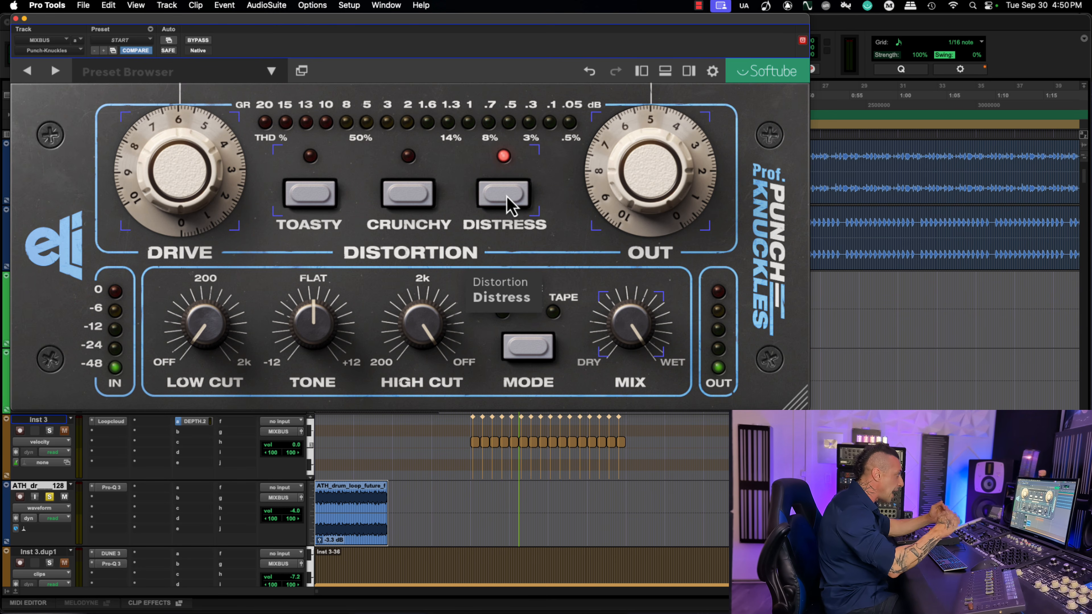
key("space")
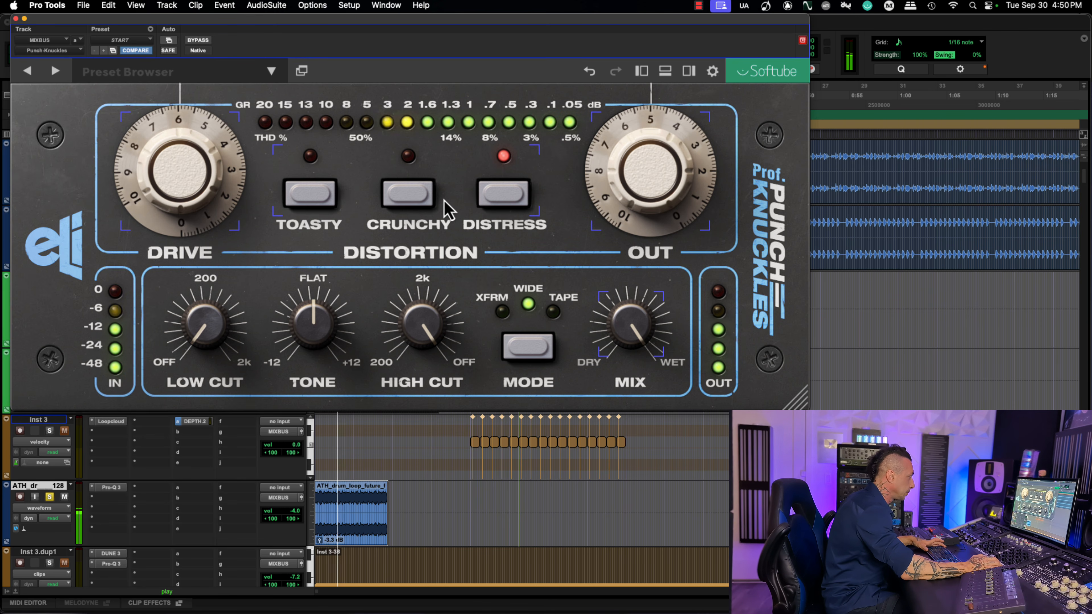
left_click_drag(181, 161, 185, 183)
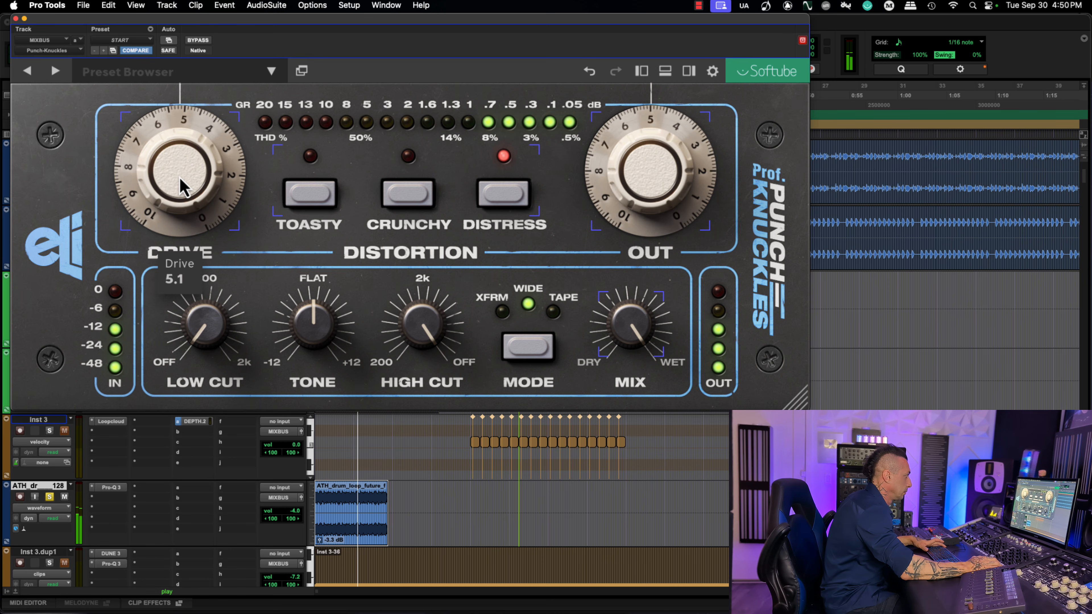
- Compare the Distress setting with the bypassed signal and fine-tune Drive just above 5
left_click(198, 41)
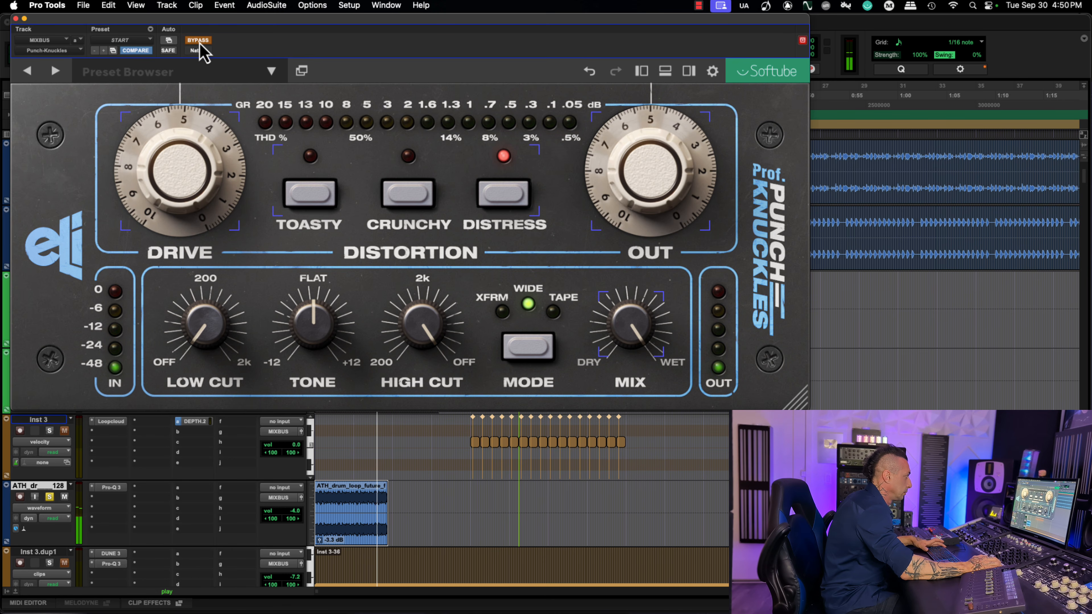
left_click(198, 40)
left_click_drag(183, 146, 189, 164)
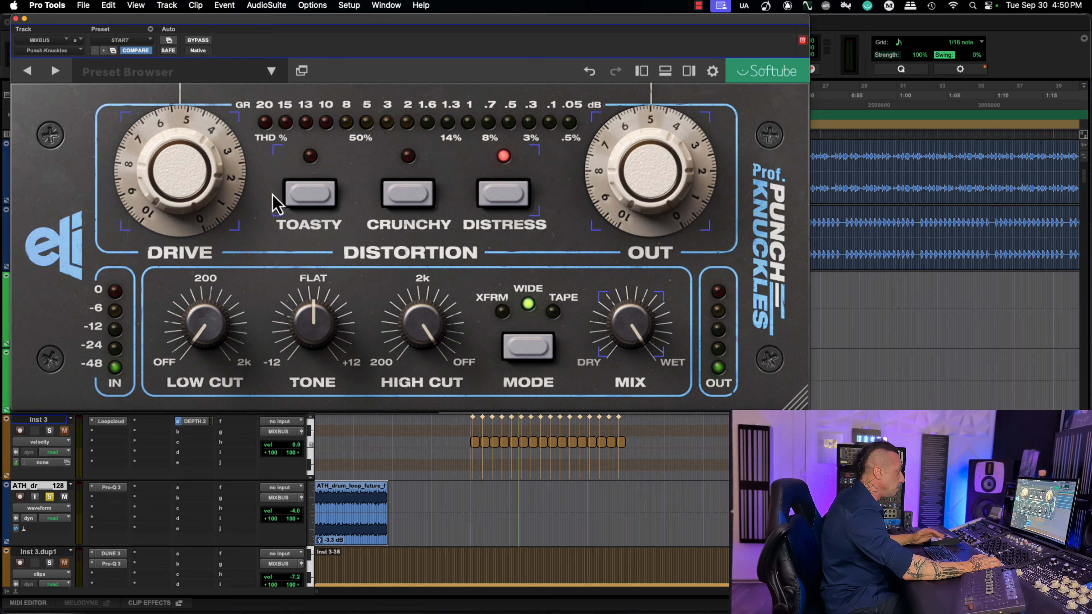
- Play the drum loop again, raise Drive to just under 7 and reduce Mix to somewhat below half
key("space")
left_click_drag(204, 189, 206, 160)
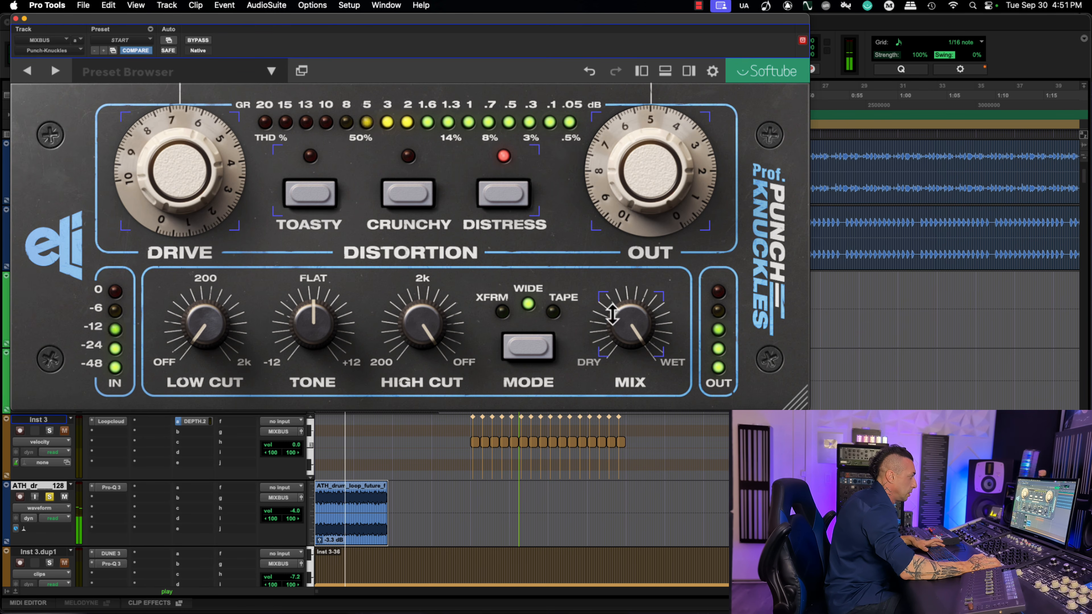
left_click_drag(619, 317, 645, 448)
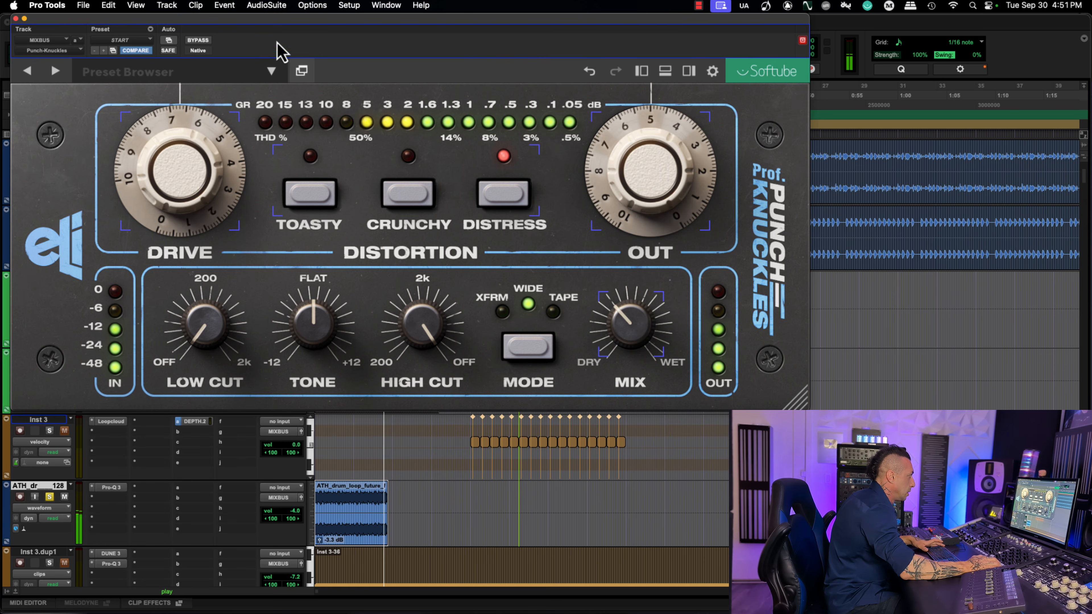
- Compare the blend with the bypassed signal, and readjust it with Drive at 4.7 and Mix at about three quarters
left_click(197, 41)
left_click(197, 41)
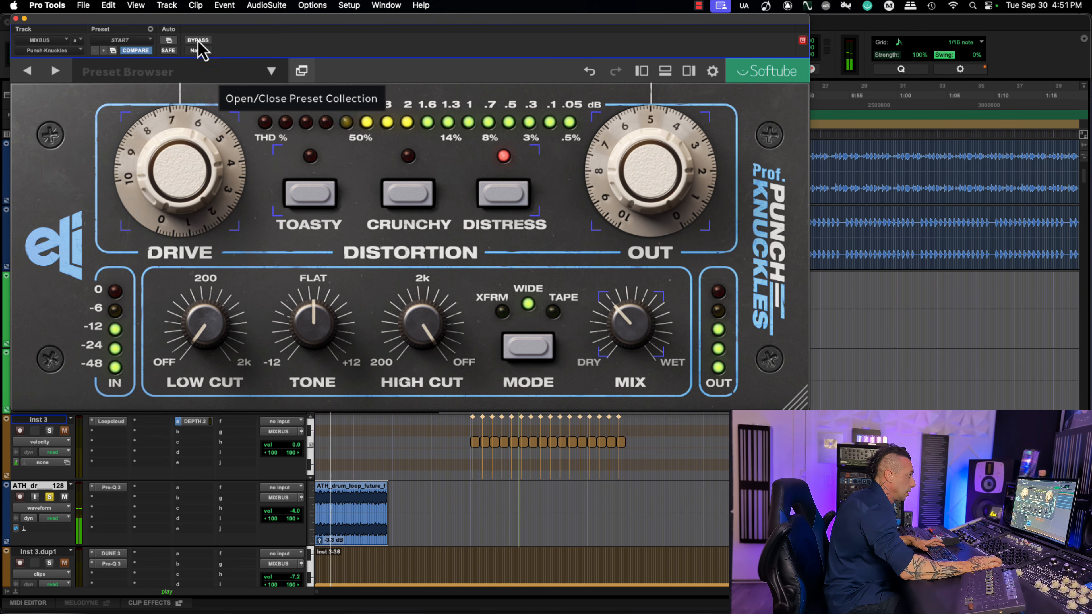
left_click_drag(213, 200, 211, 237)
left_click_drag(653, 289, 640, 172)
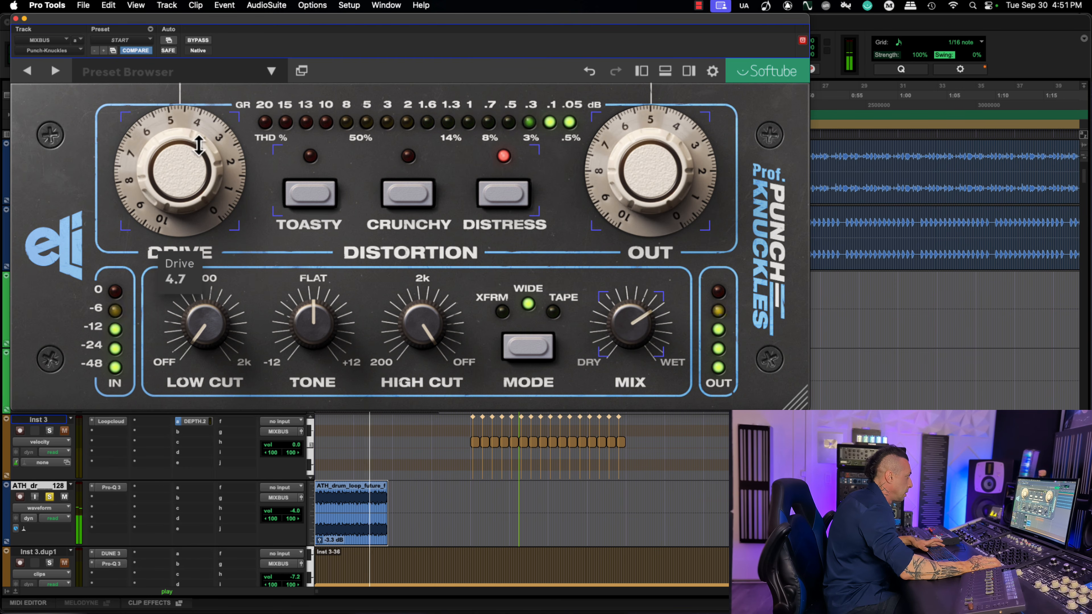
- Audition Crunchy distortion with Drive raised to about 6, and switch to Toasty
left_click(408, 193)
left_click_drag(222, 160, 185, 167)
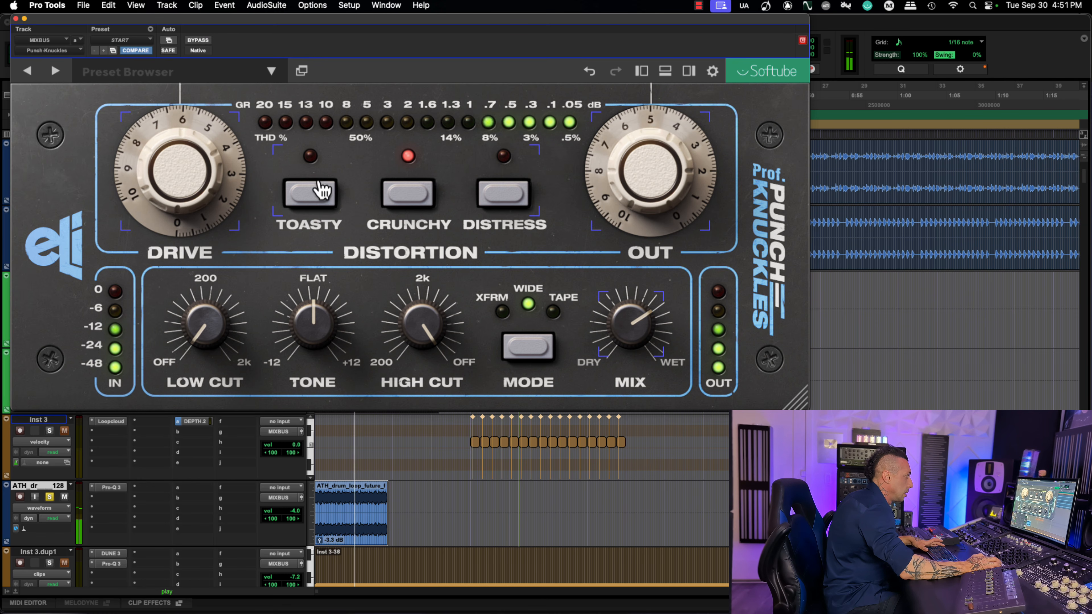
left_click(315, 191)
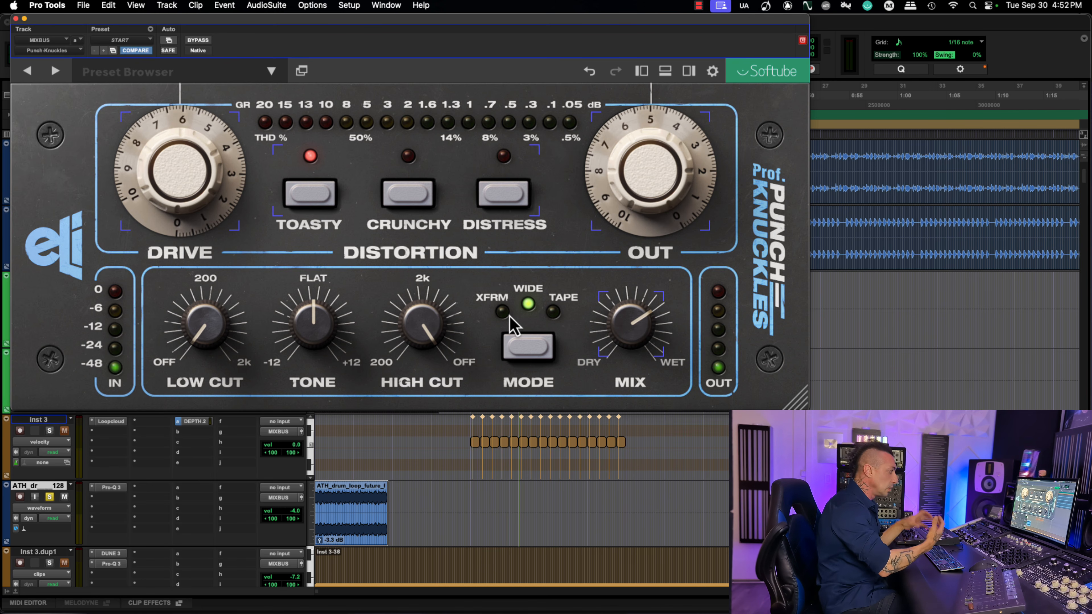
- Switch the mode to Tape and back to Wide, and play the drum loop with Drive raised to 6.8
left_click(549, 317)
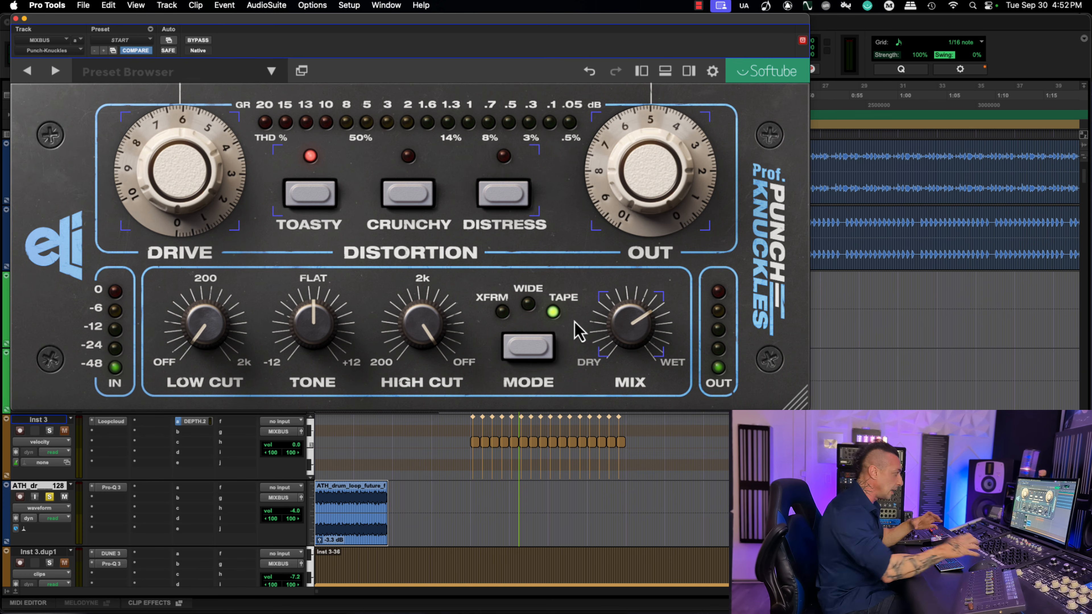
left_click(528, 306)
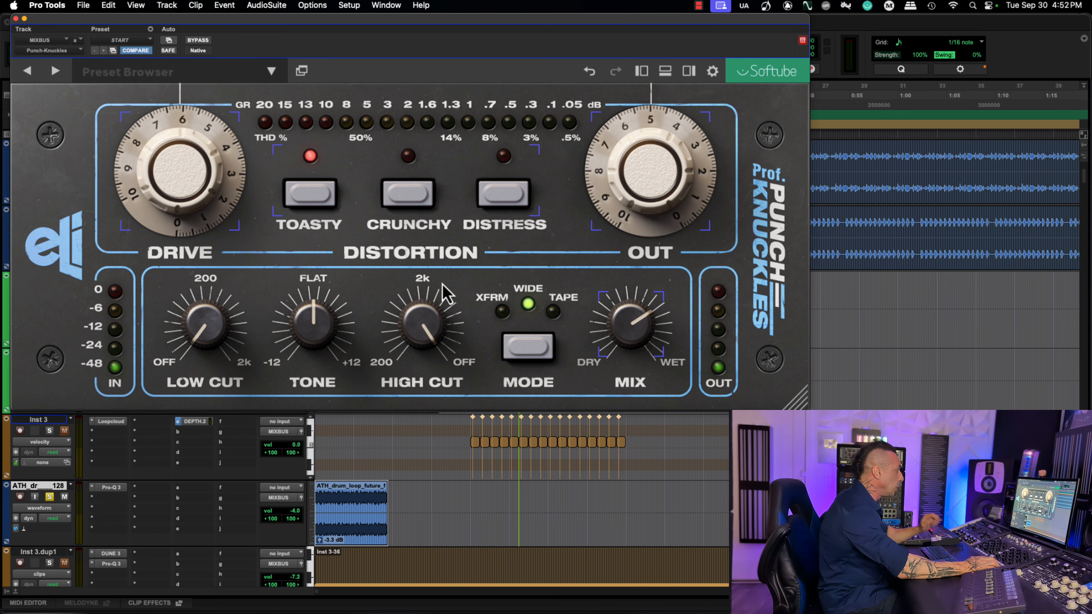
key("space")
left_click_drag(195, 209, 193, 198)
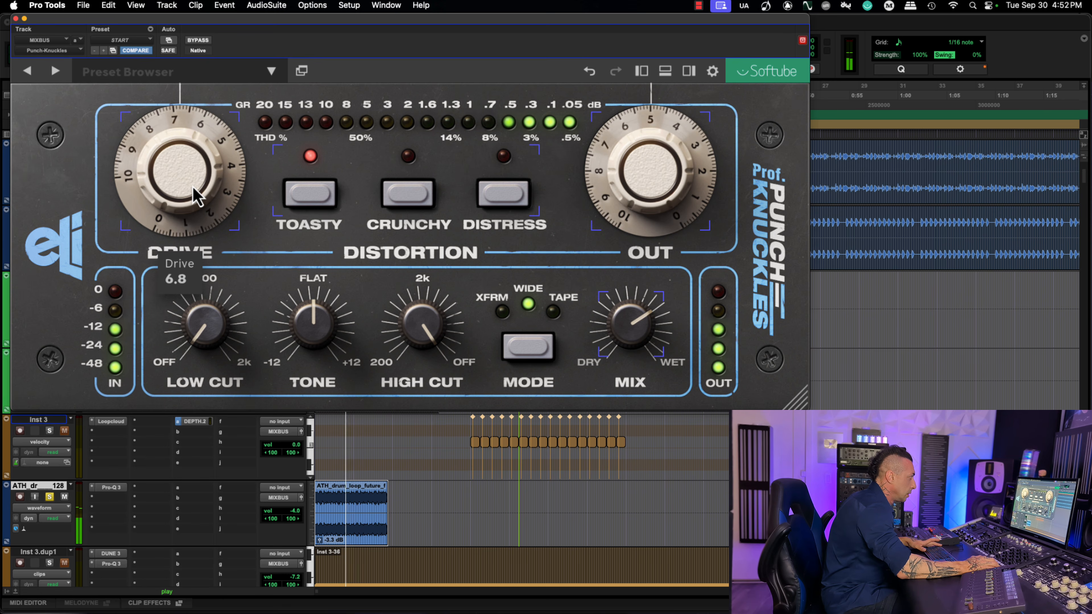
- Audition the XFRM, Wide and Tape modes against each other while the drum loop plays
left_click(501, 316)
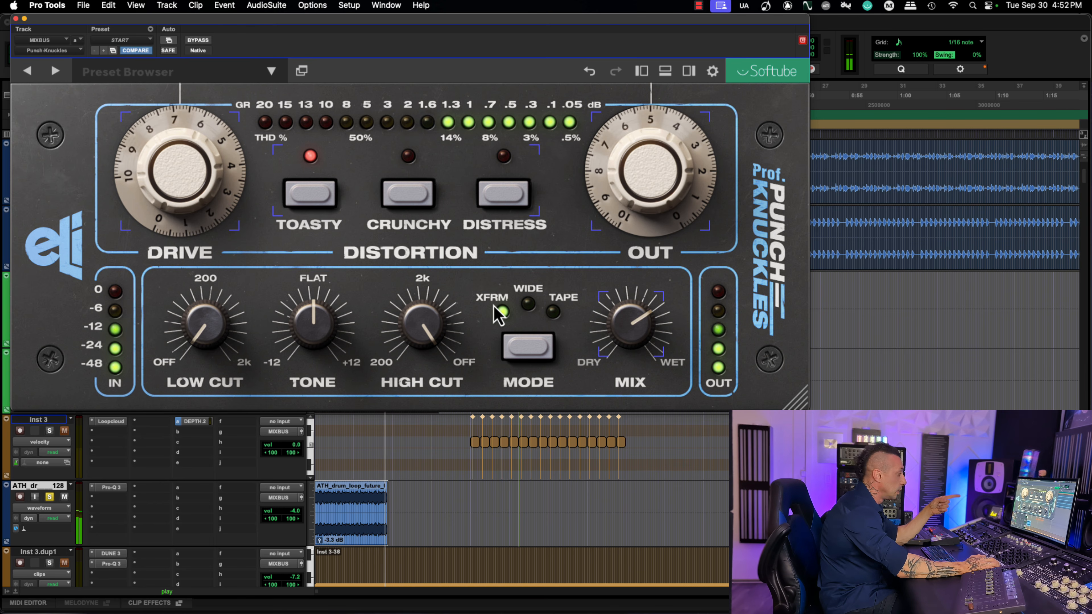
left_click(528, 304)
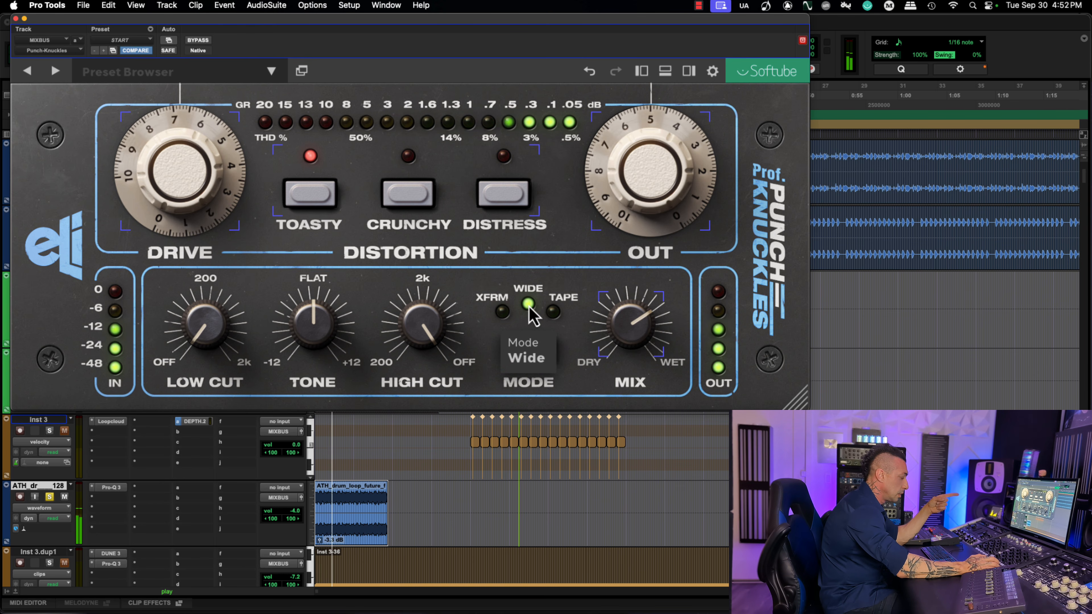
left_click(552, 312)
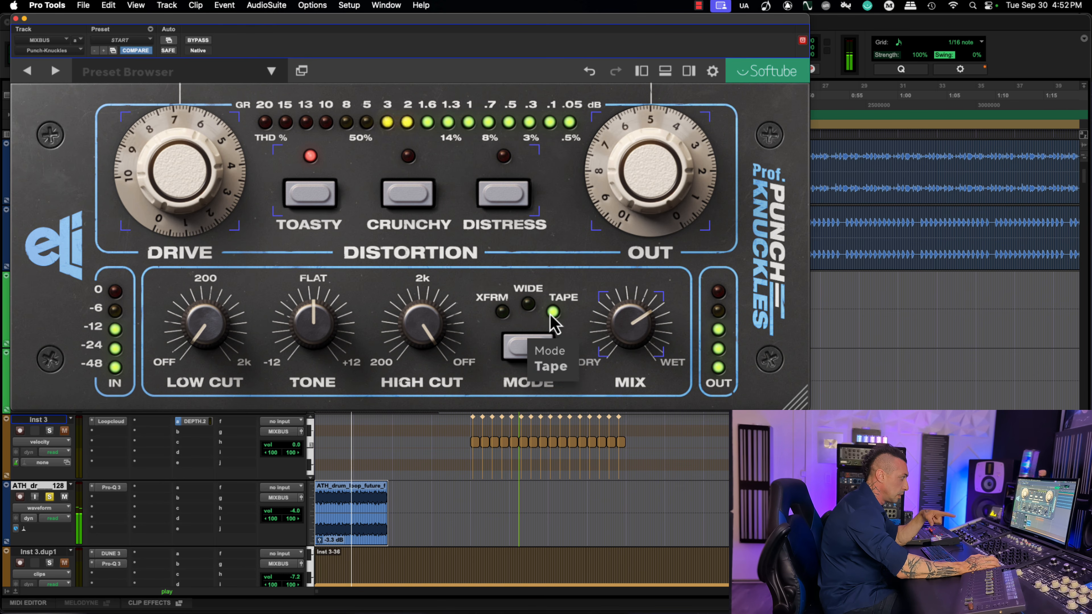
left_click(529, 305)
left_click(502, 312)
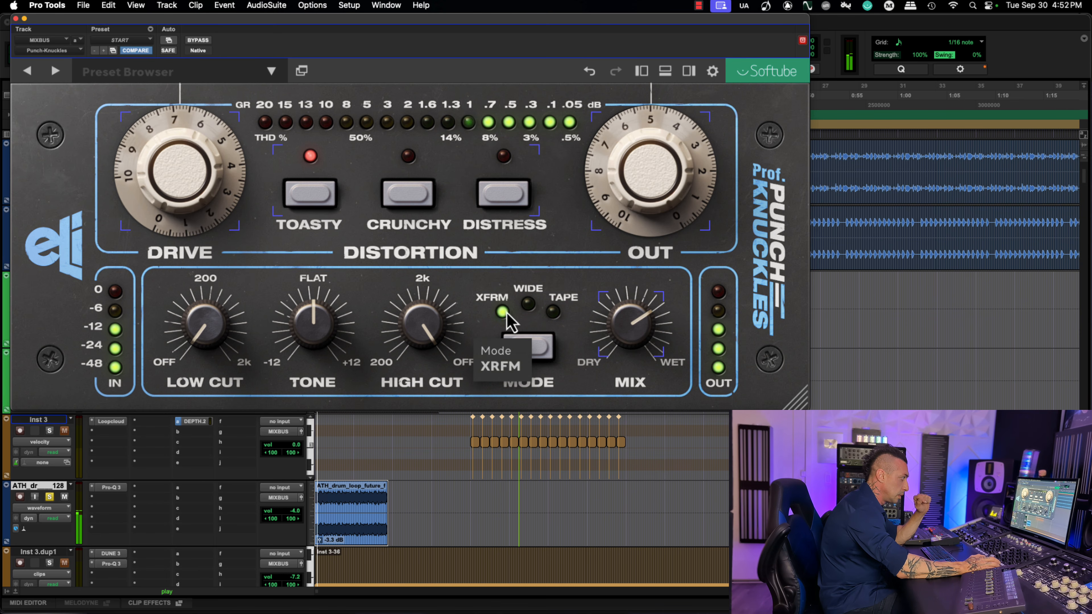
left_click(528, 305)
left_click(553, 312)
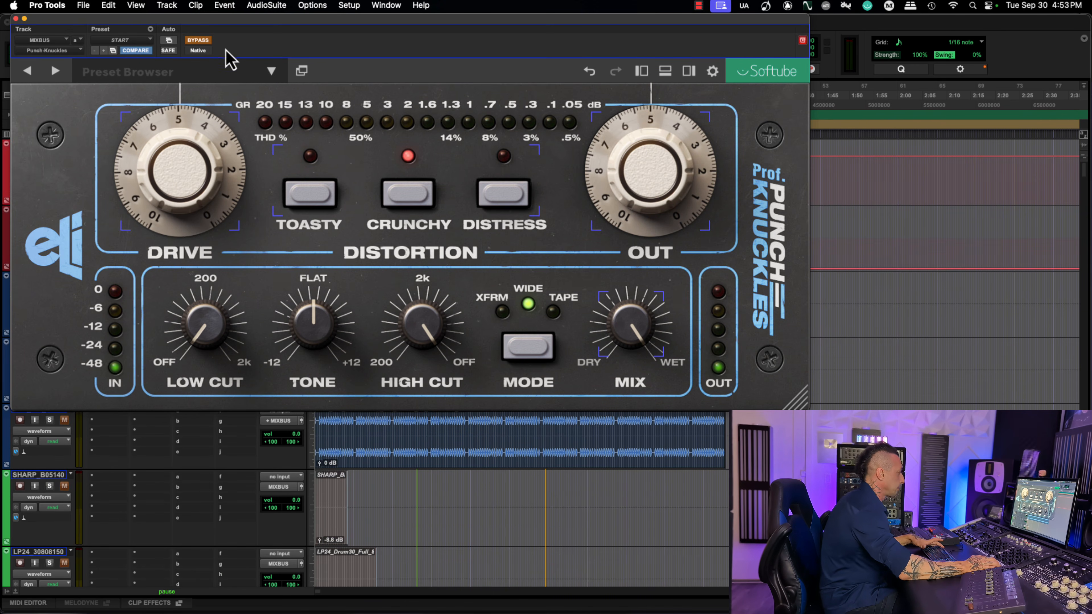
- Raise Drive to about 5.5 on the mix bus, compare it with the bypassed signal and switch to Toasty
left_click_drag(219, 171, 166, 175)
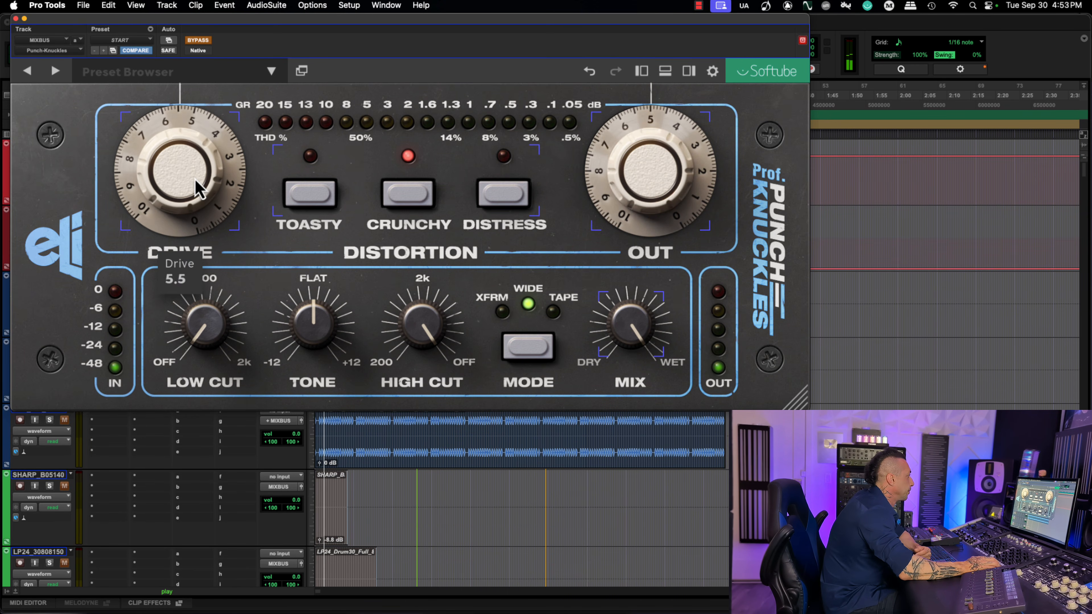
left_click(199, 41)
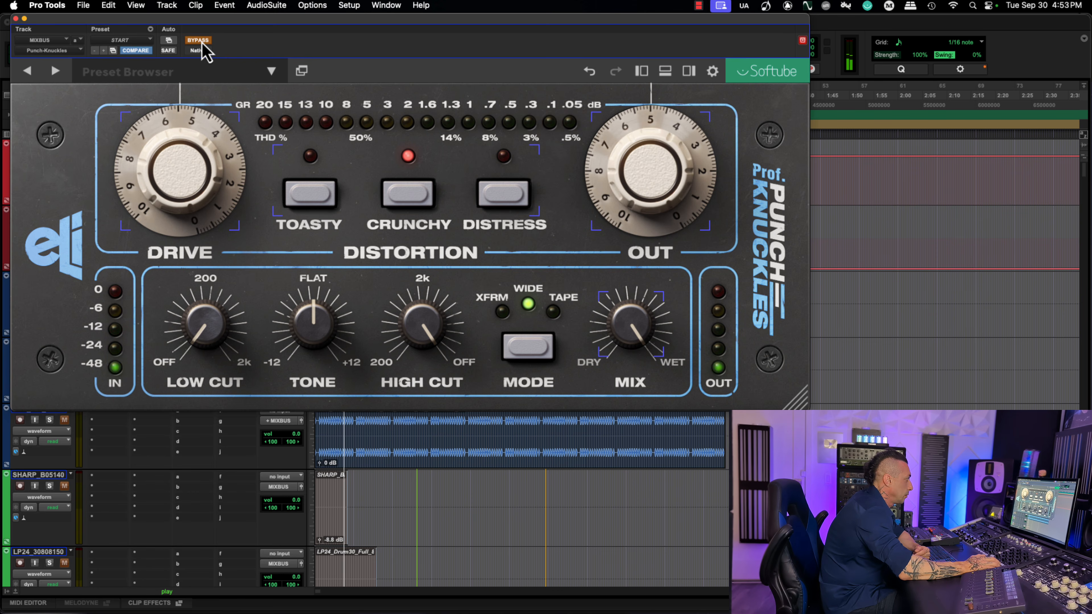
left_click_drag(178, 171, 195, 178)
left_click(318, 215)
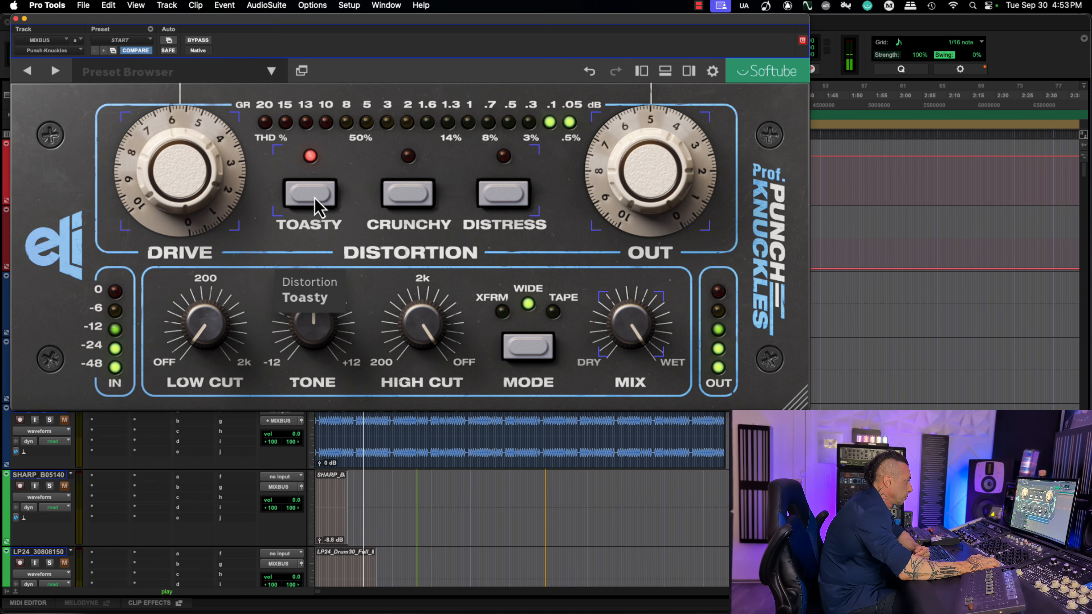
- Audition the Low Cut, High Cut and Tone controls on the playing mix
left_click_drag(217, 320, 232, 382)
mouse_move(410, 327)
left_mouse_down()
mouse_move(410, 461)
mouse_move(419, 313)
left_mouse_up()
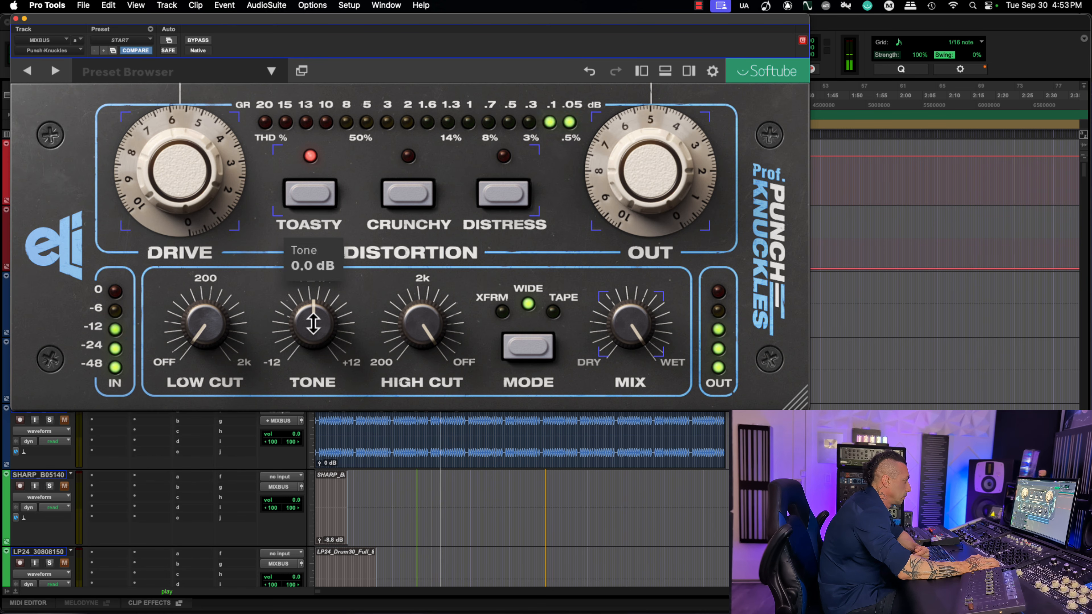
left_click_drag(310, 313, 322, 389)
- Switch to Crunchy with Drive at about 6.4, boost Tone and lower High Cut to about 10640 Hz
left_click(414, 197)
left_click_drag(189, 185, 200, 179)
left_click_drag(307, 301, 317, 261)
left_click_drag(408, 314, 416, 349)
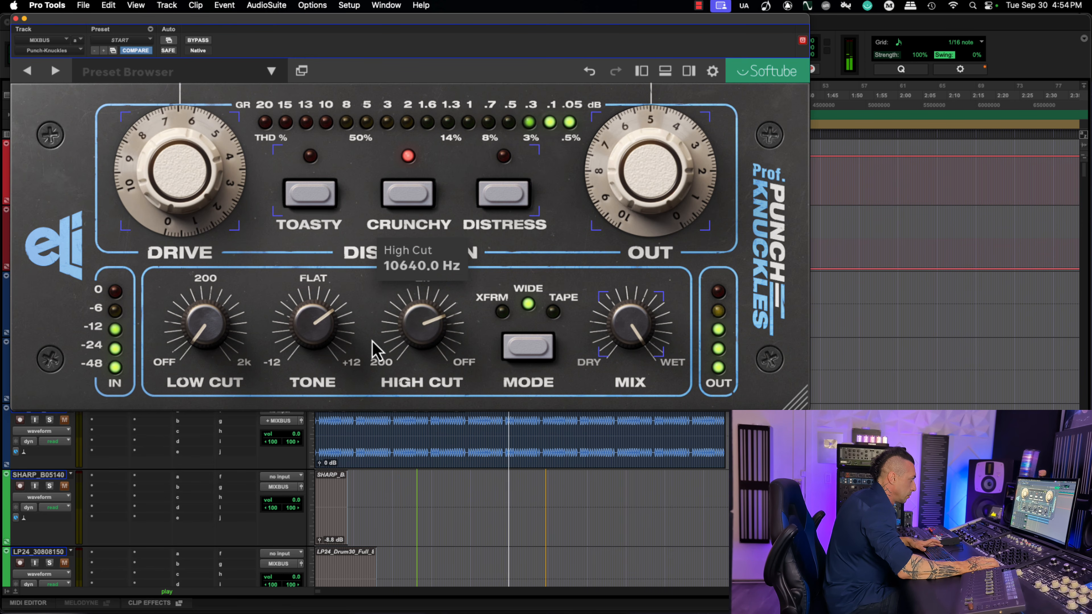
- Raise High Cut slightly, bring Tone down to just below flat and switch the distortion to Toasty
left_click_drag(312, 340, 309, 353)
mouse_move(422, 327)
left_mouse_down()
mouse_move(424, 344)
mouse_move(424, 307)
left_mouse_up()
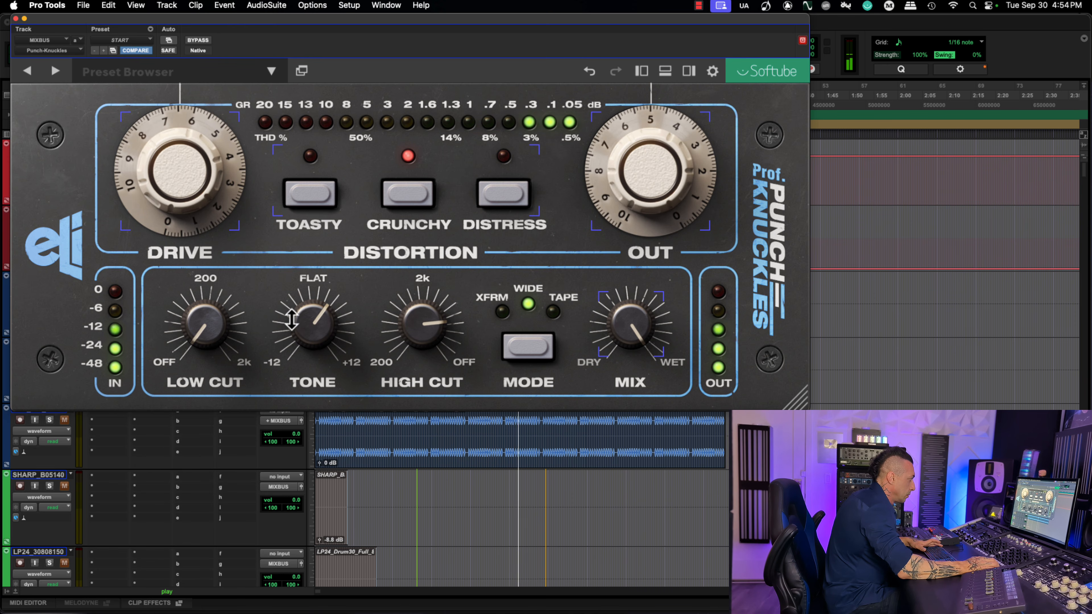
left_click_drag(309, 351, 332, 312)
left_click(316, 194)
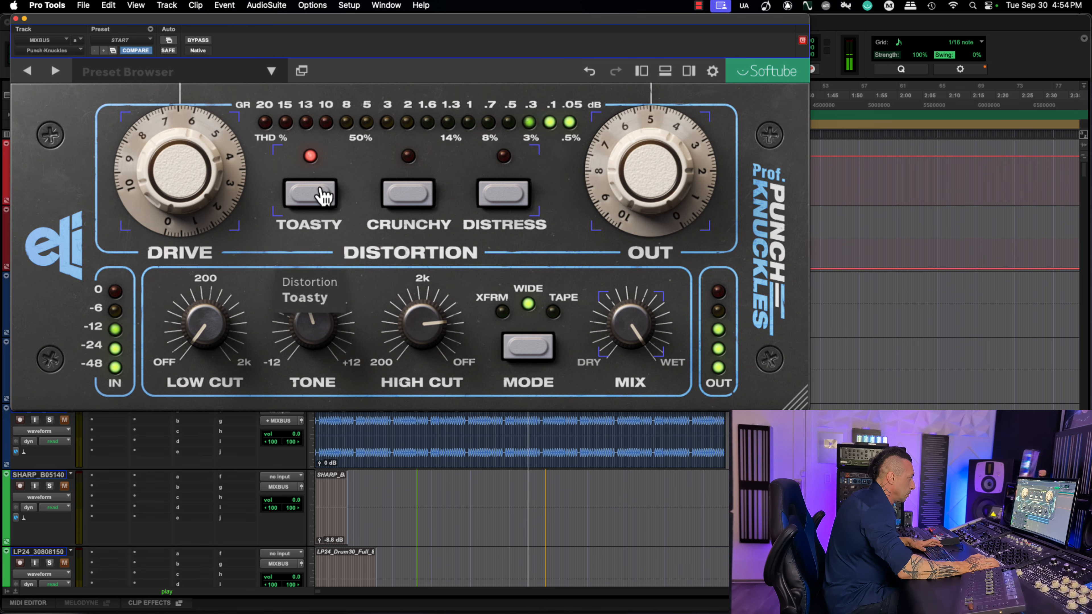
- Bypass the plug-in, return High Cut to off and Tone to nearly flat, and stop playback
left_click(198, 40)
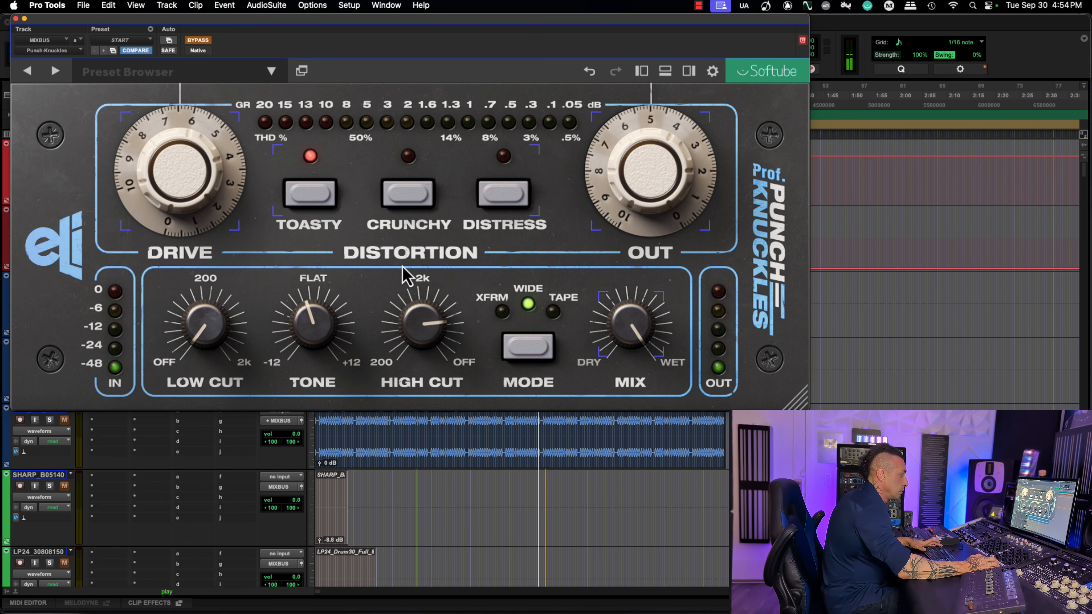
left_click_drag(422, 321, 379, 218)
left_click_drag(305, 316, 313, 310)
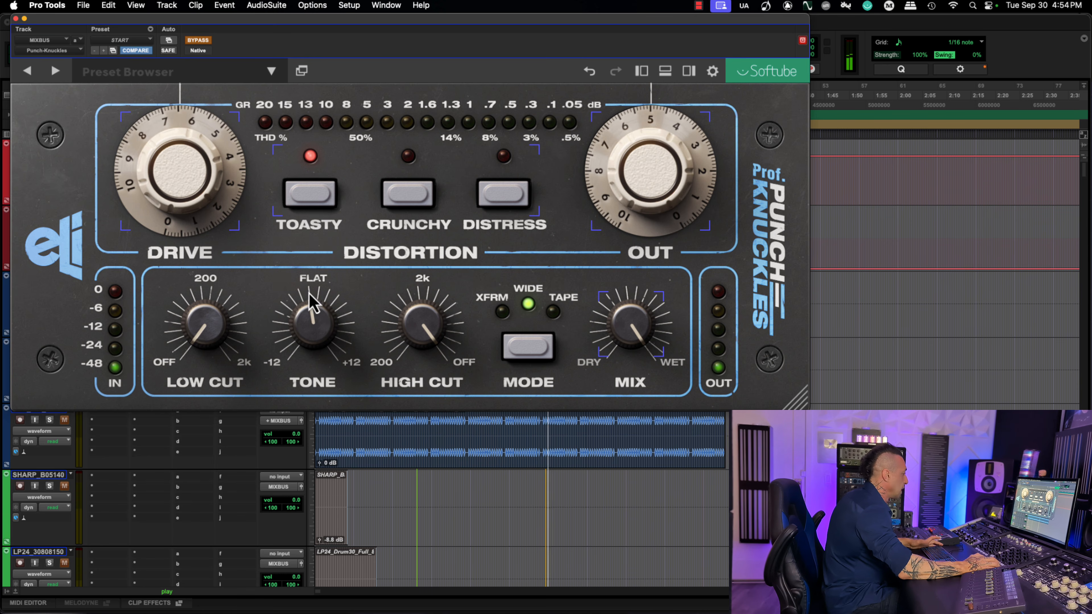
key("space")
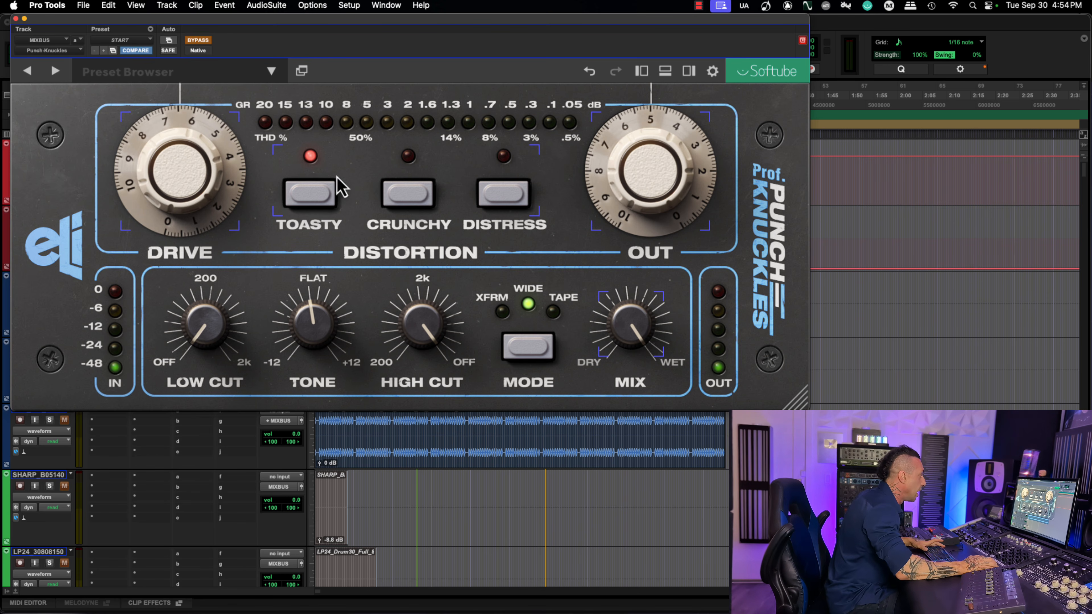
- Move the plug-in window aside to expose the mix bus track, and load the START preset
left_click_drag(339, 29, 459, 29)
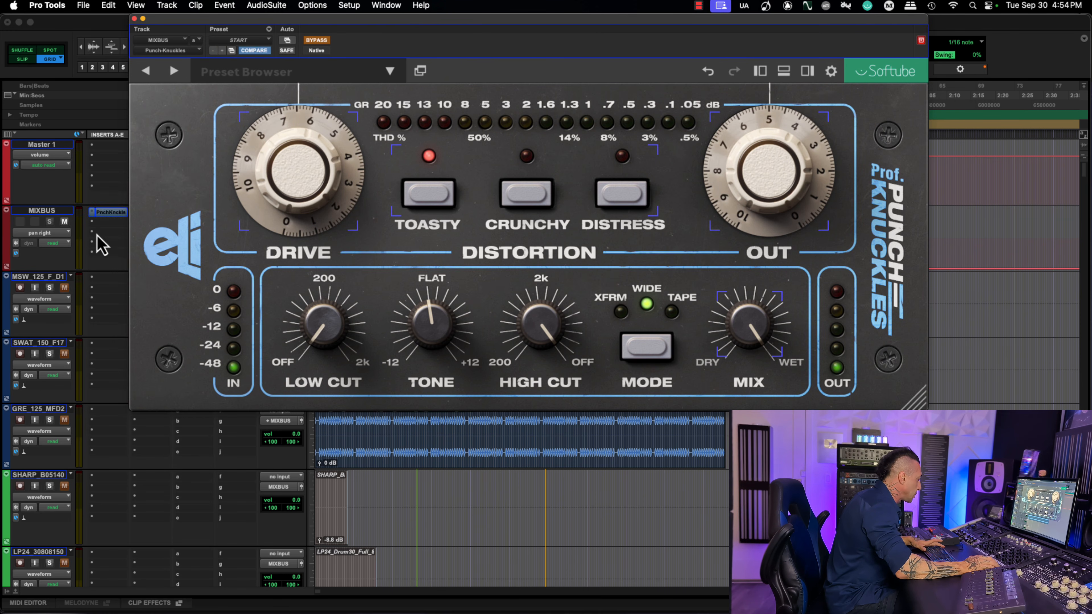
scroll(81, 254, "down", 10)
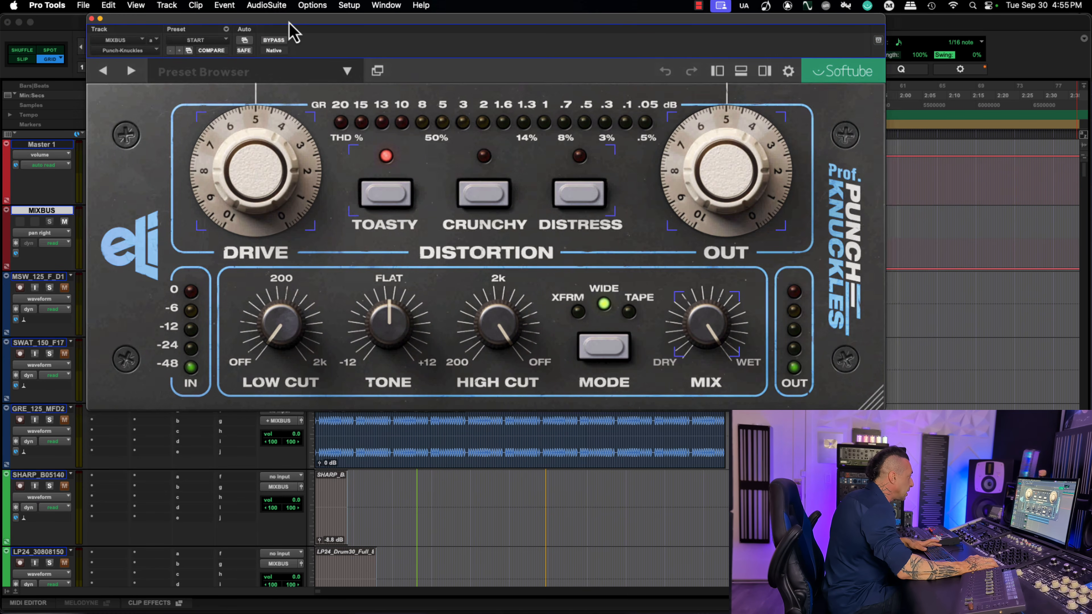
left_click(288, 31)
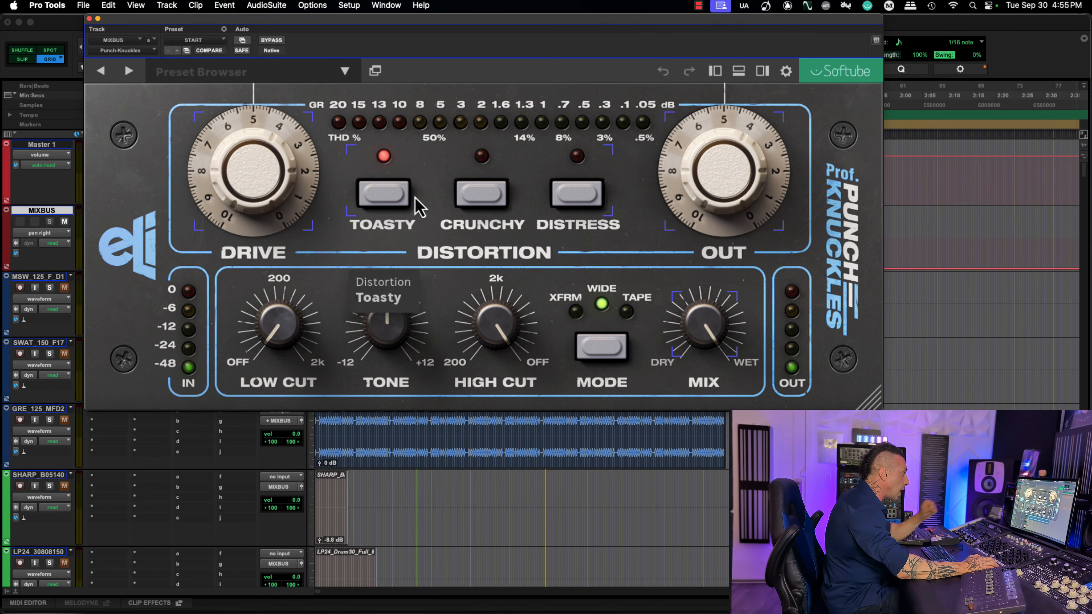
left_click(200, 43)
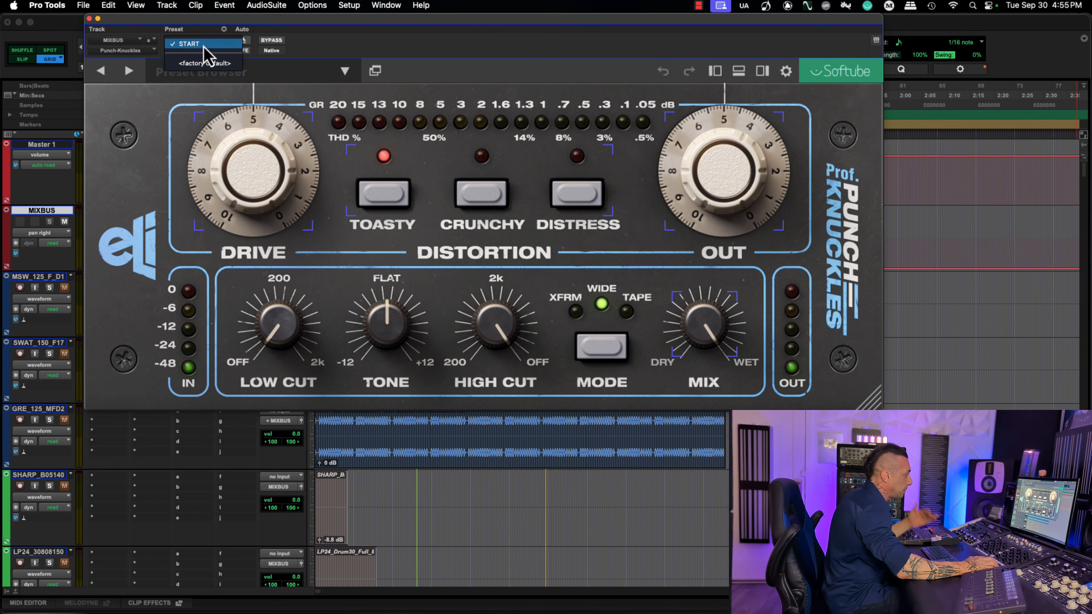
left_click(203, 47)
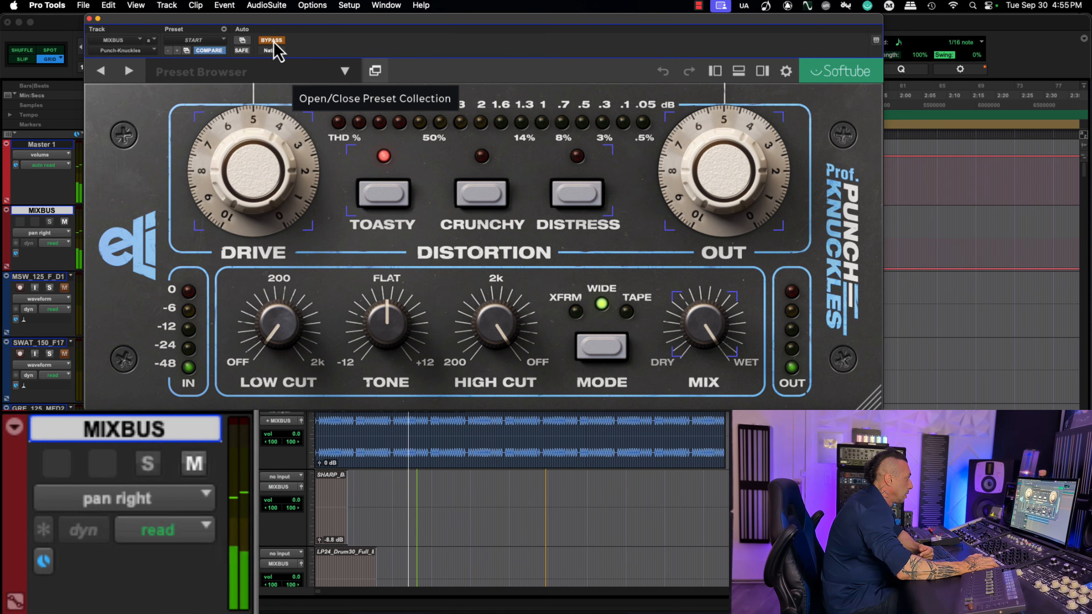
- Compare the mix bus level with the plug-in active and bypassed, and raise Drive to 5.5
left_click(81, 240)
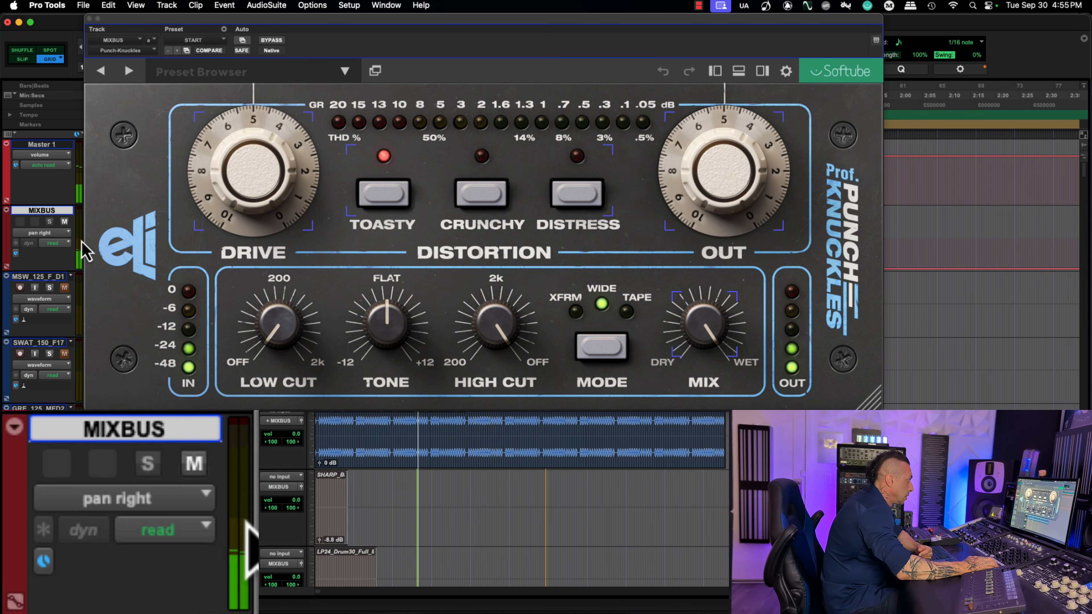
left_click(272, 41)
left_click_drag(263, 171, 273, 176)
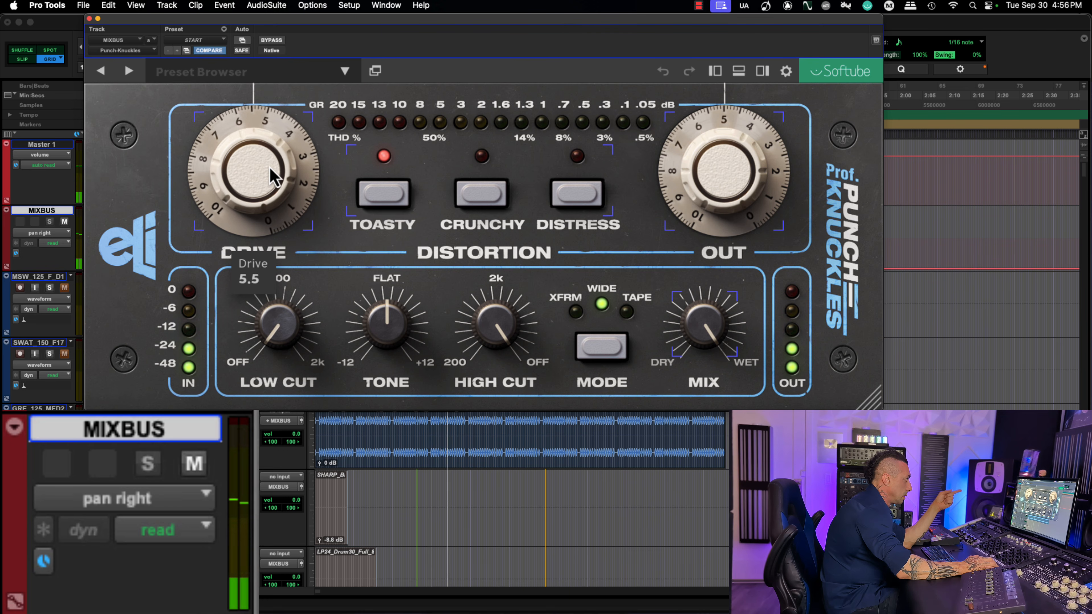
- Switch the distortion to Crunchy, nudge Tone slightly above flat and raise Drive to 6.0
left_click(481, 194)
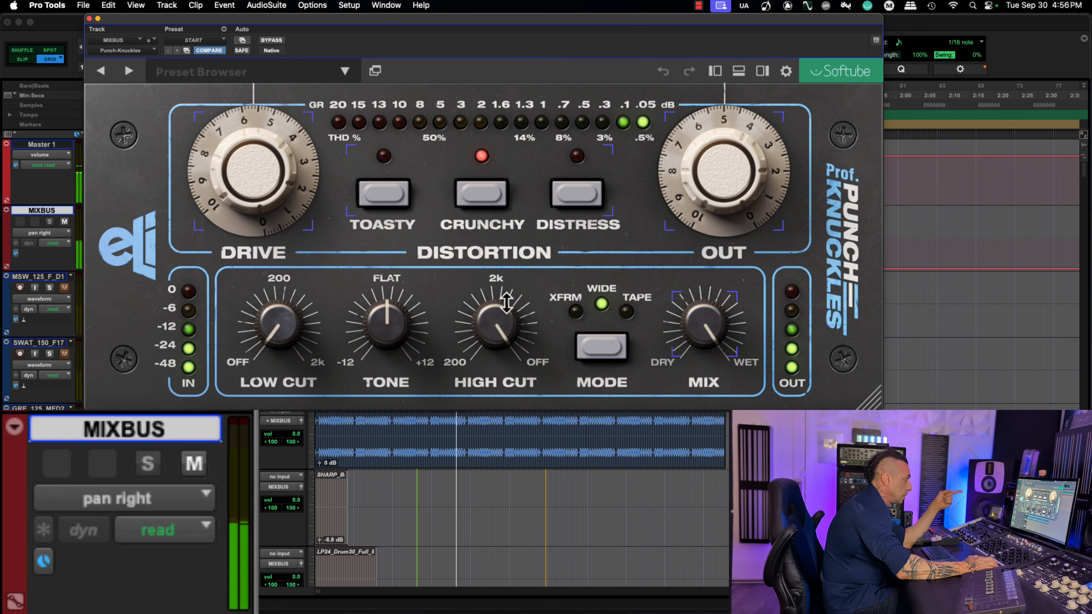
mouse_move(394, 330)
left_click_drag(399, 340, 398, 336)
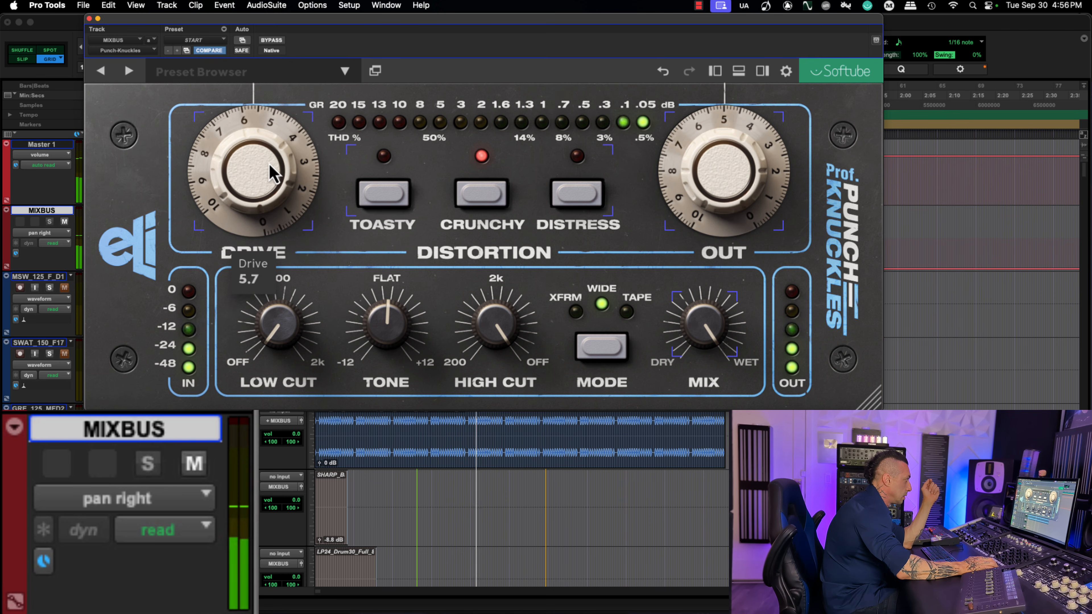
left_click_drag(269, 167, 271, 160)
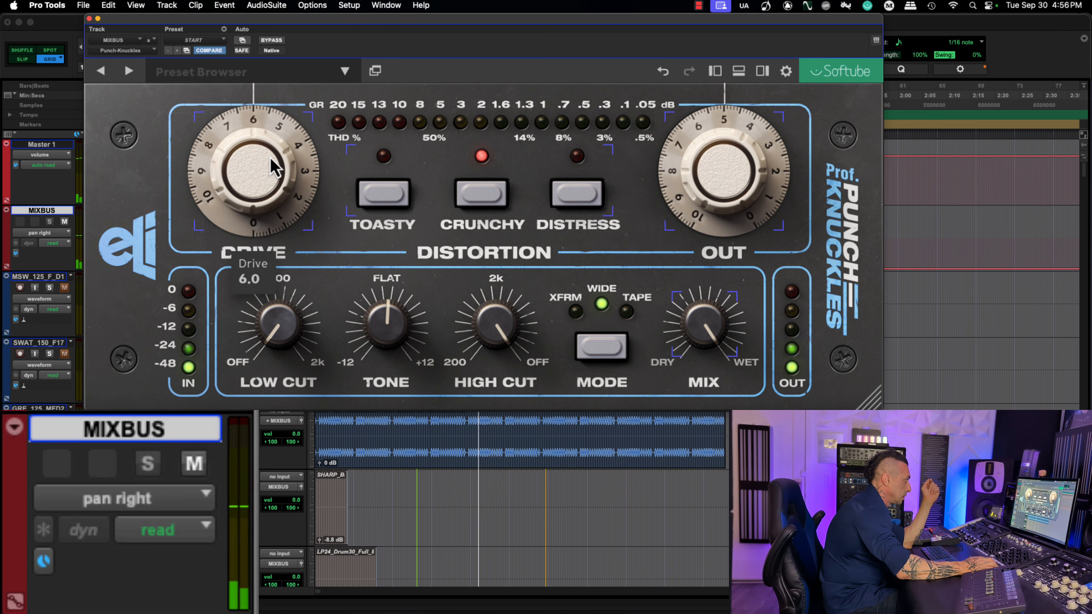
- Compare the Crunchy setting with the bypassed mix, and switch to Toasty distortion in Tape mode
left_click(271, 41)
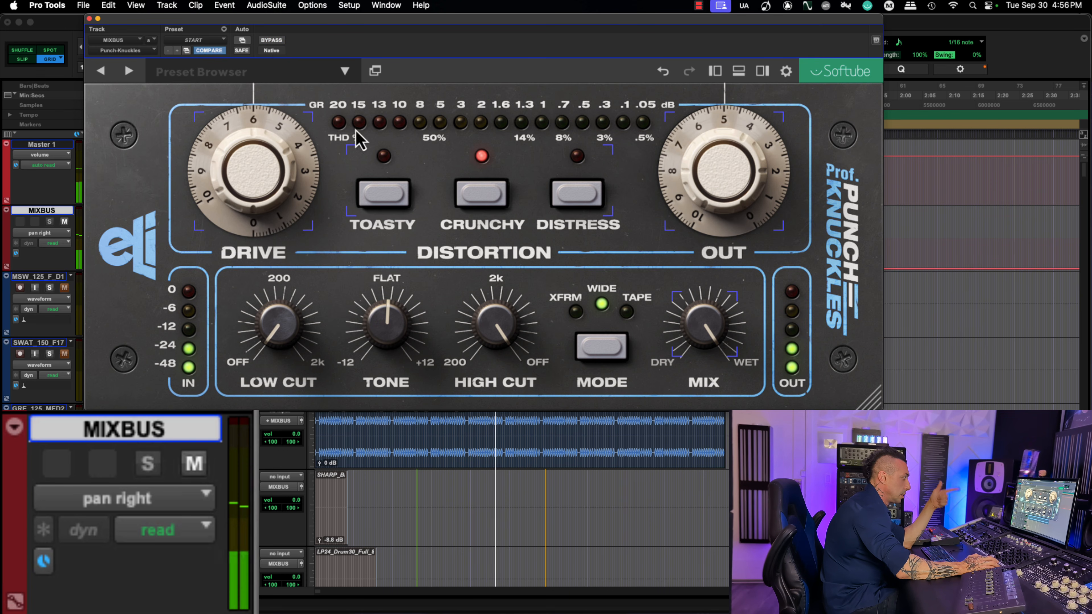
mouse_move(383, 210)
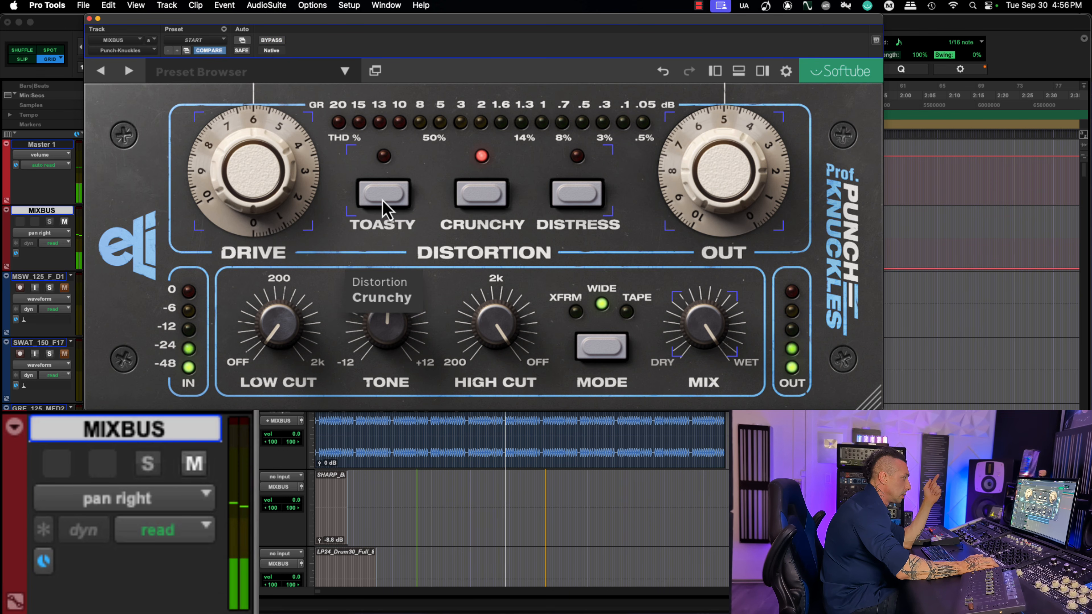
left_click(383, 209)
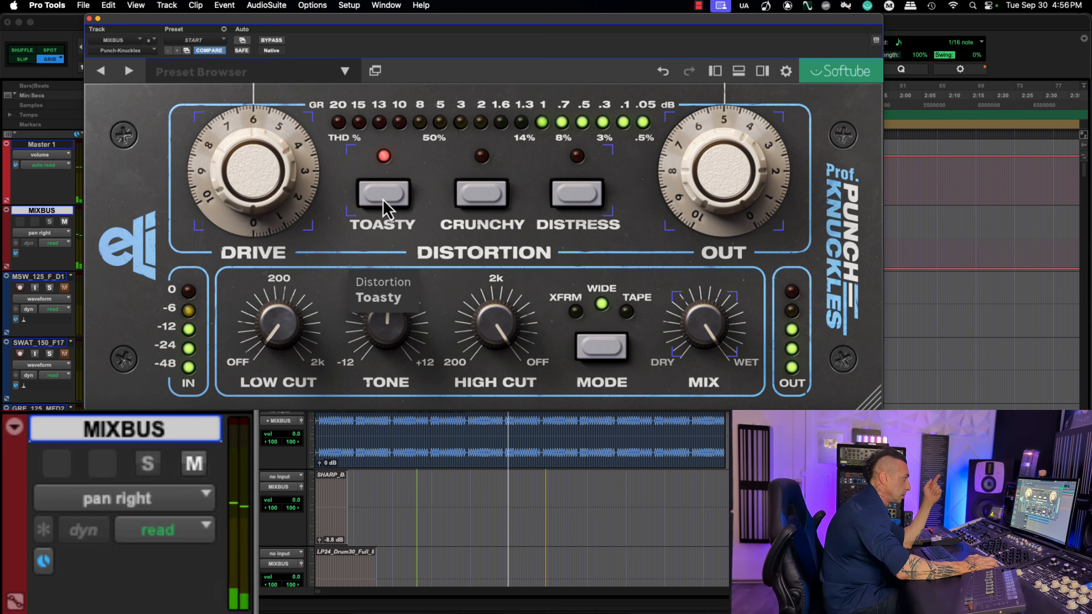
left_click(628, 318)
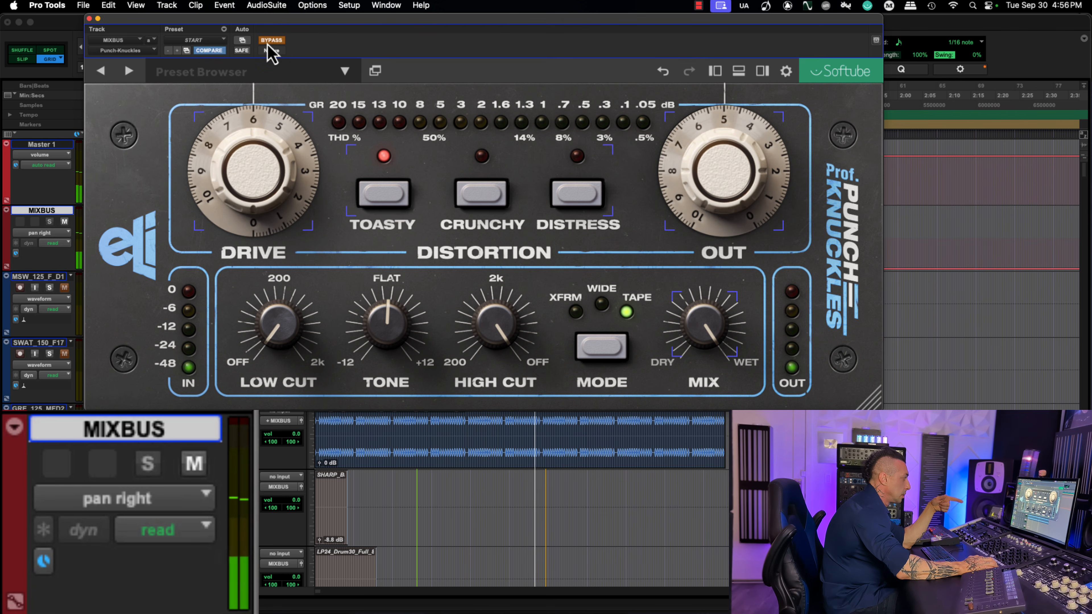
- Compare Crunchy distortion with bypass, raise Drive to about 6.5 and switch the mode to Wide
left_click(490, 194)
left_click(272, 41)
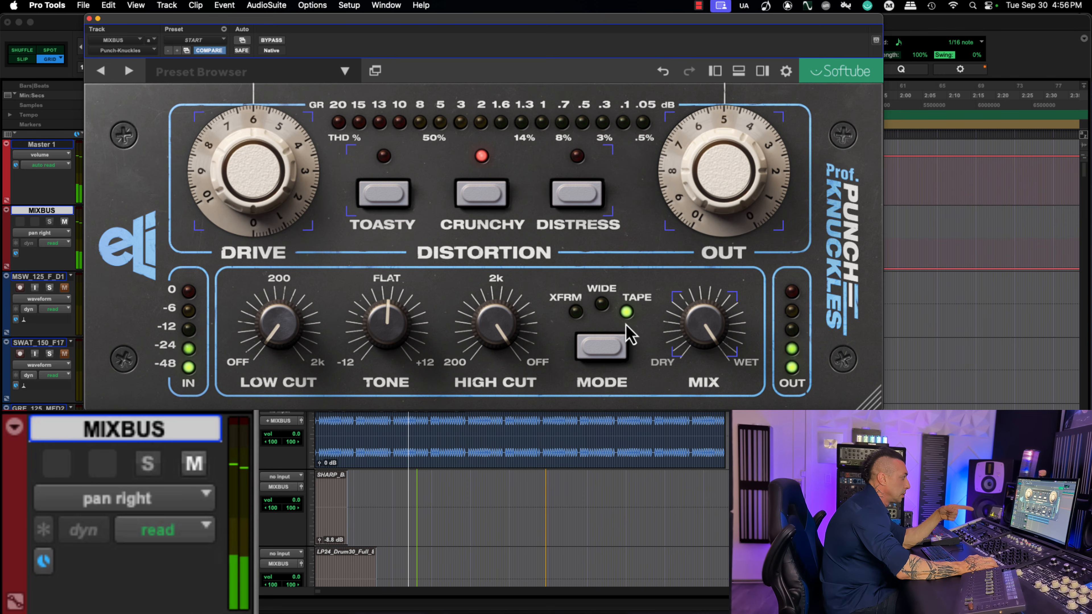
mouse_move(266, 202)
left_mouse_down()
mouse_move(262, 176)
mouse_move(266, 186)
left_mouse_up()
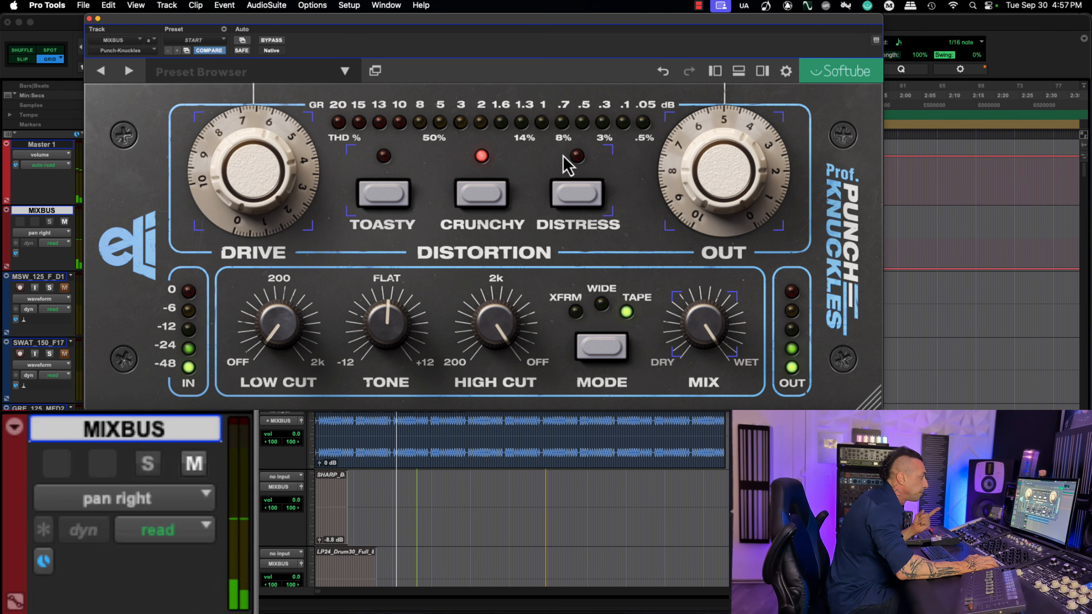
left_click(602, 305)
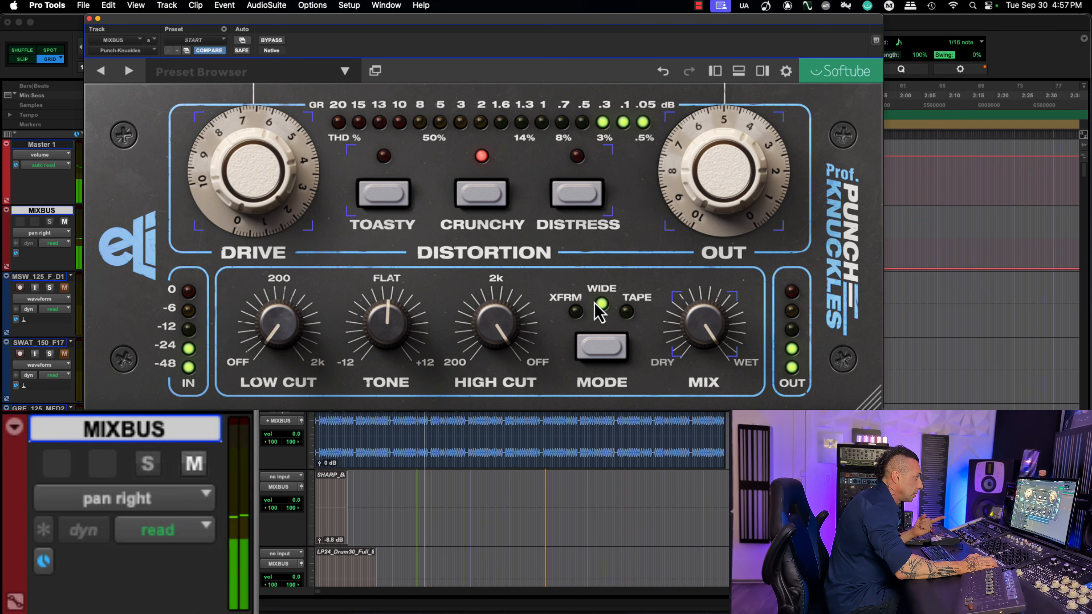
- Audition the XFRM and Wide modes with Crunchy distortion, and switch the mode to Tape
left_click(577, 312)
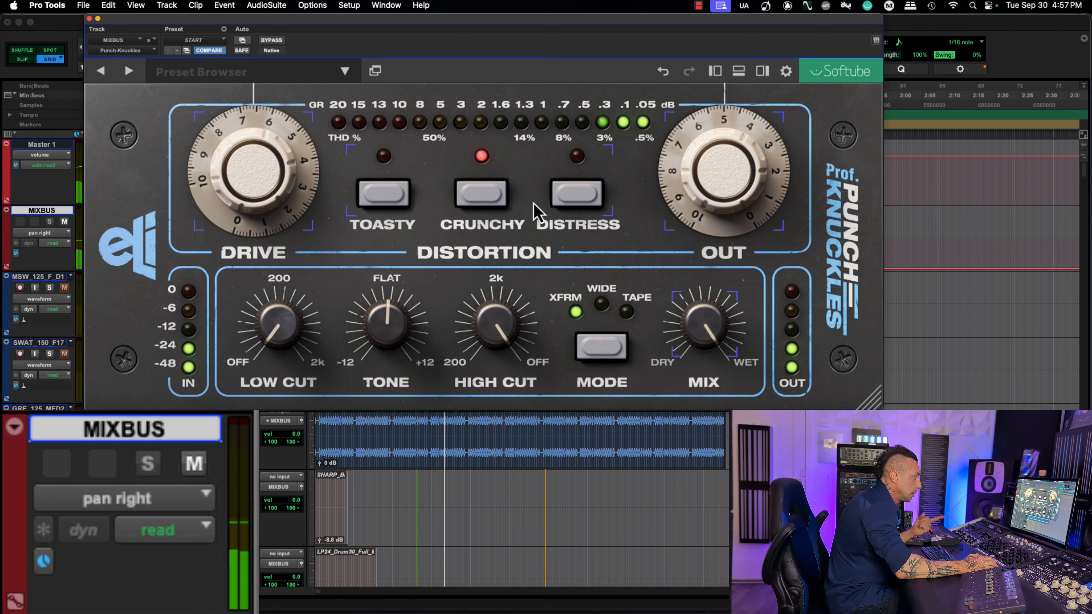
mouse_move(603, 309)
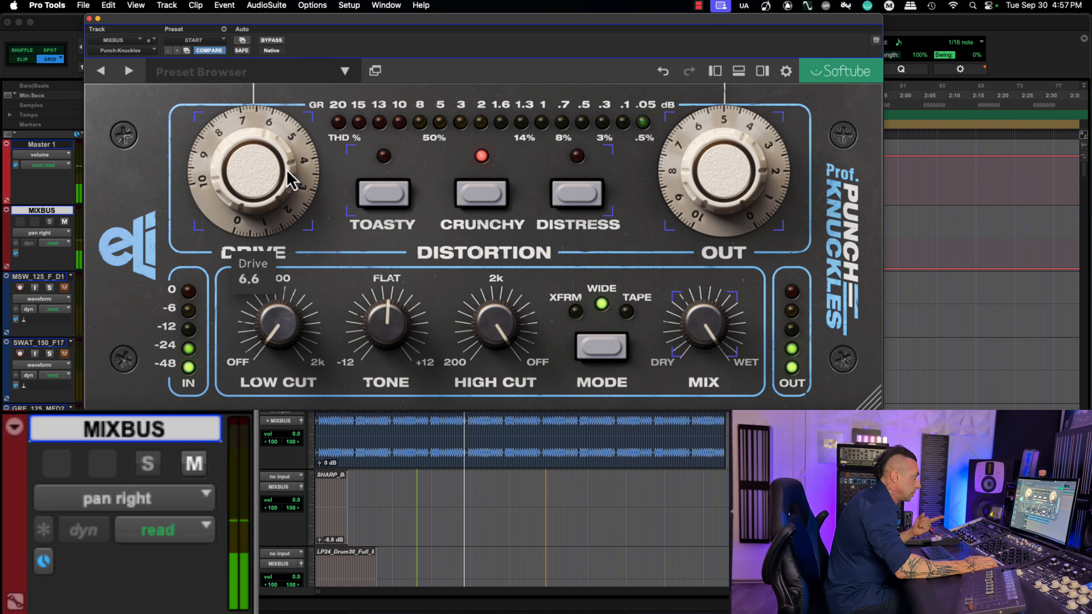
left_click(627, 312)
- Audition Toasty distortion in Tape mode, switch to Distress and compare it with the bypassed mix
mouse_move(389, 203)
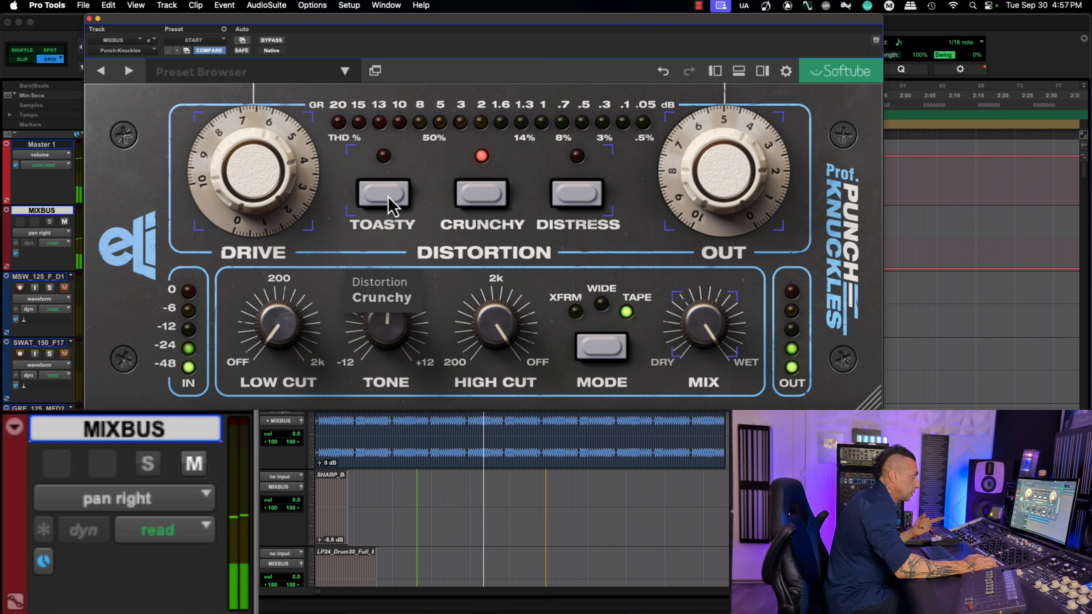
left_click(389, 203)
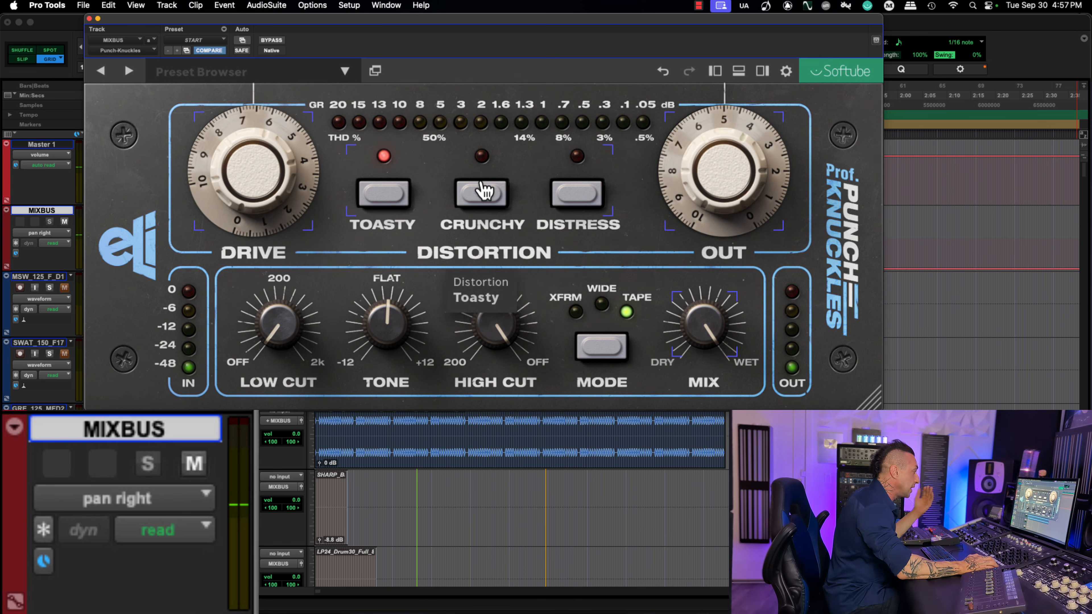
left_click(591, 202)
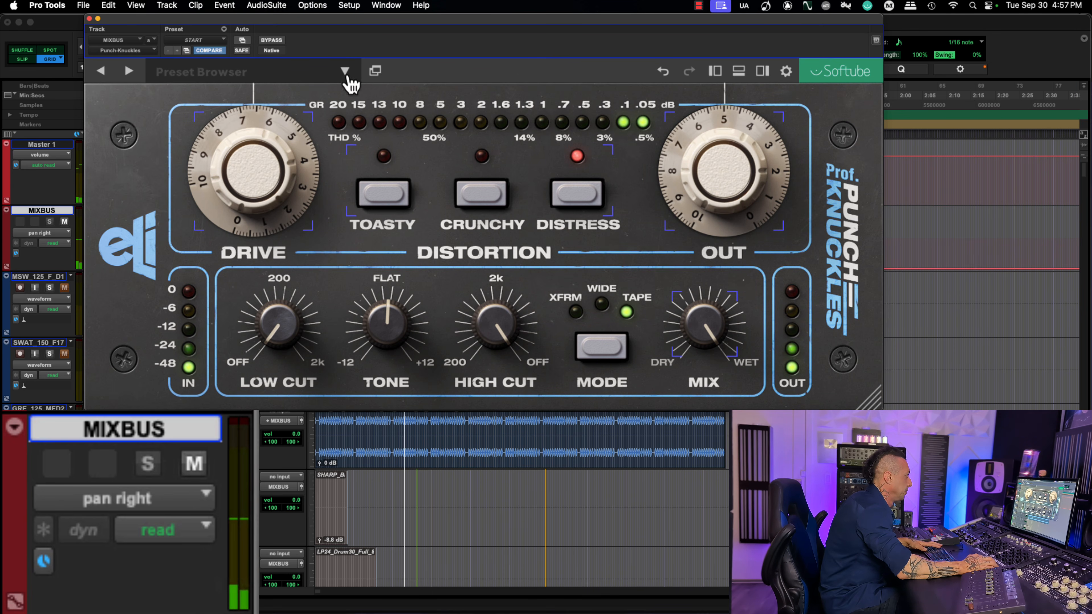
left_click(272, 41)
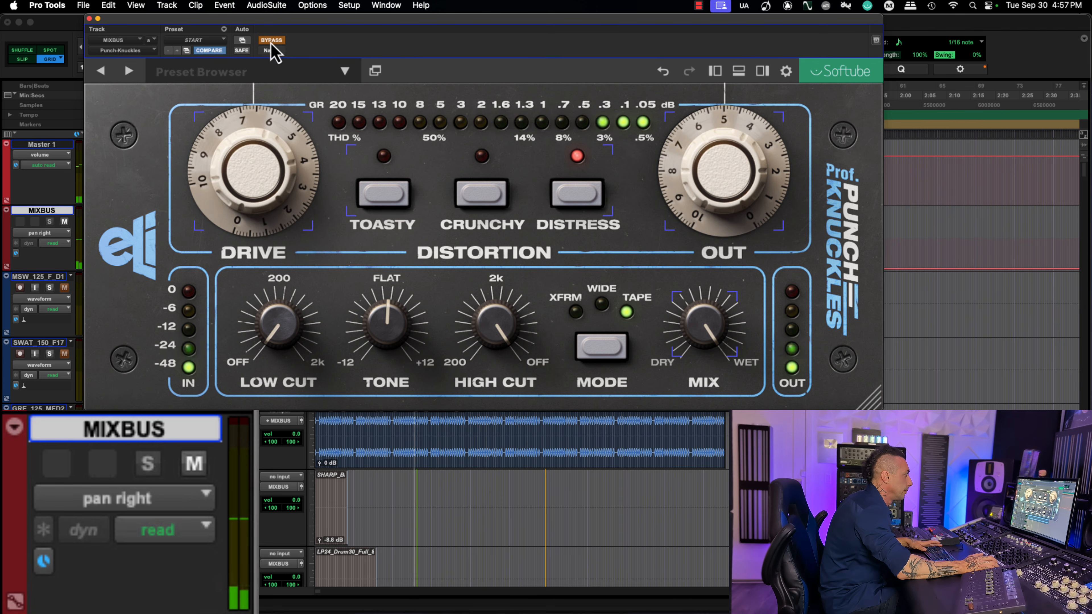
left_click(270, 42)
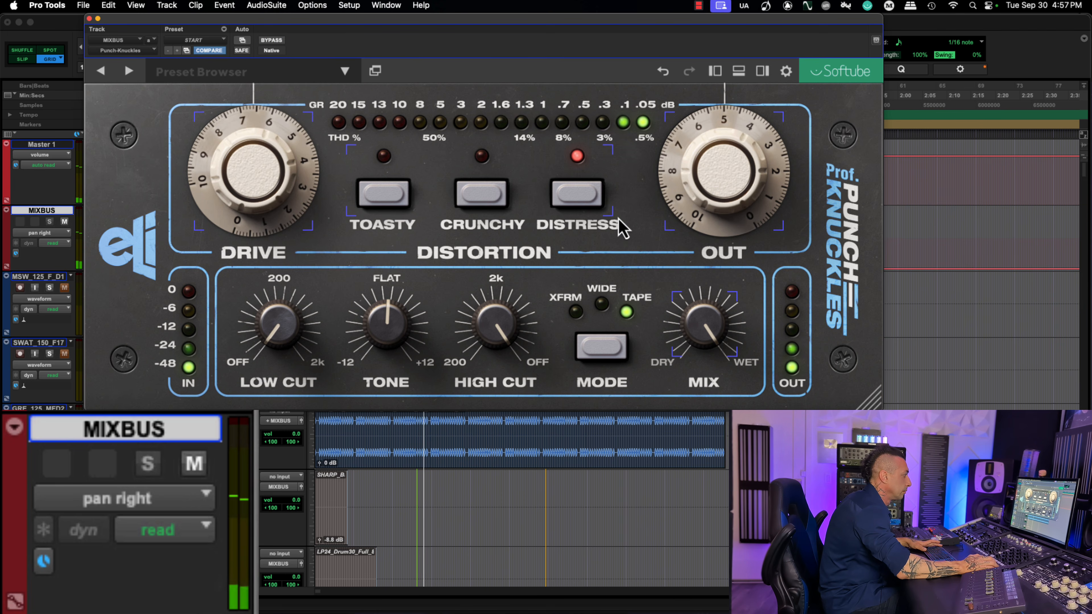
- Reduce Mix to roughly a quarter wet, raise Drive to about 9.7 and compare the blend with bypass
left_click_drag(704, 327, 709, 473)
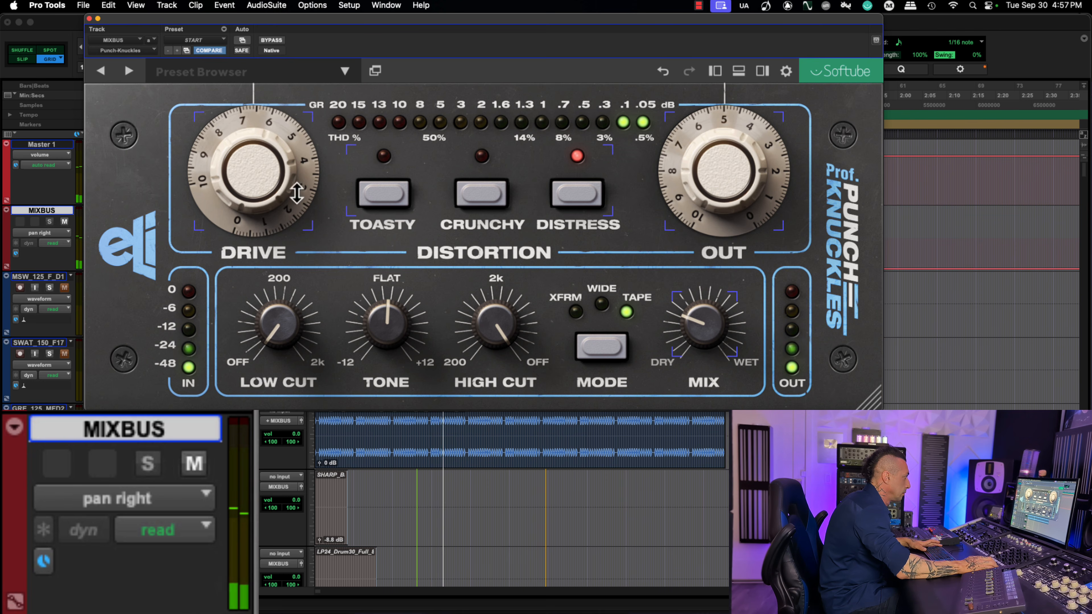
left_click_drag(286, 183, 280, 117)
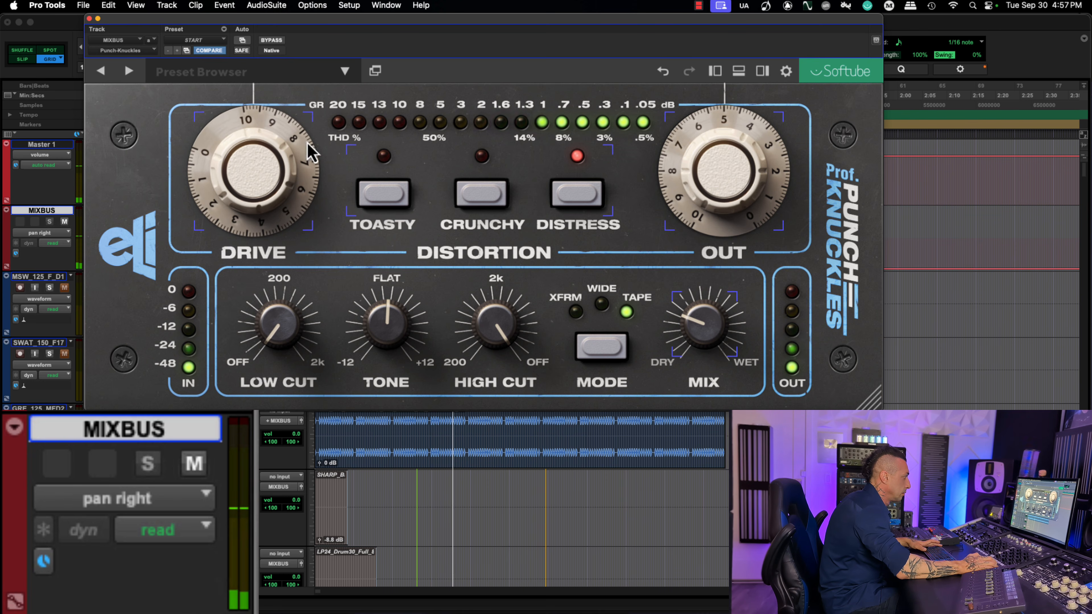
mouse_move(712, 340)
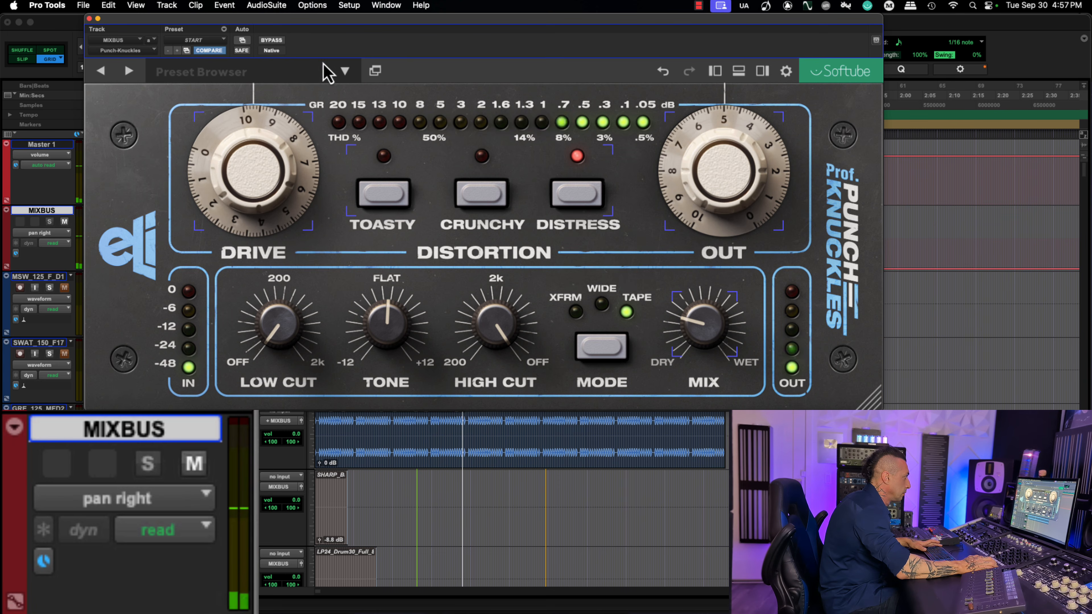
left_click(271, 40)
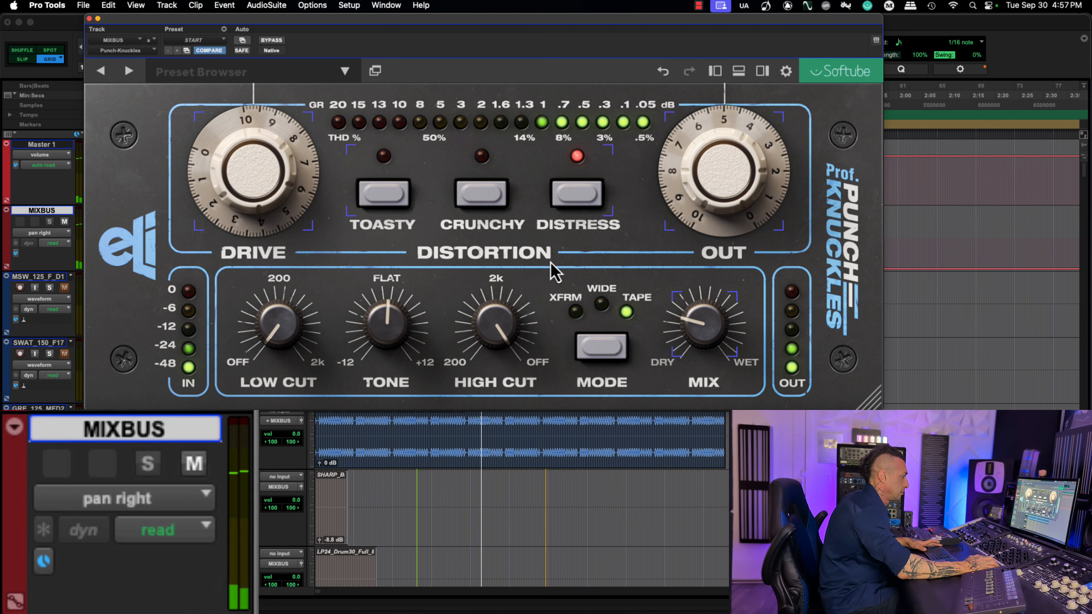
- Raise Mix to roughly a third wet, switch the mode to Wide and set Tone to 2.5 dB
left_click_drag(695, 341, 702, 310)
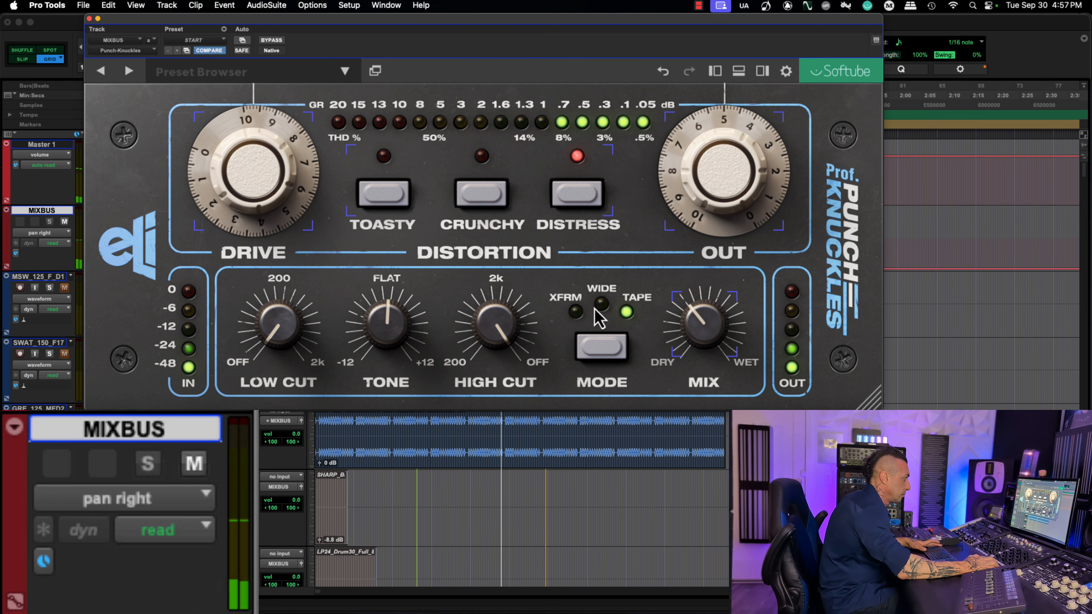
left_click(601, 346)
left_click_drag(387, 323, 389, 324)
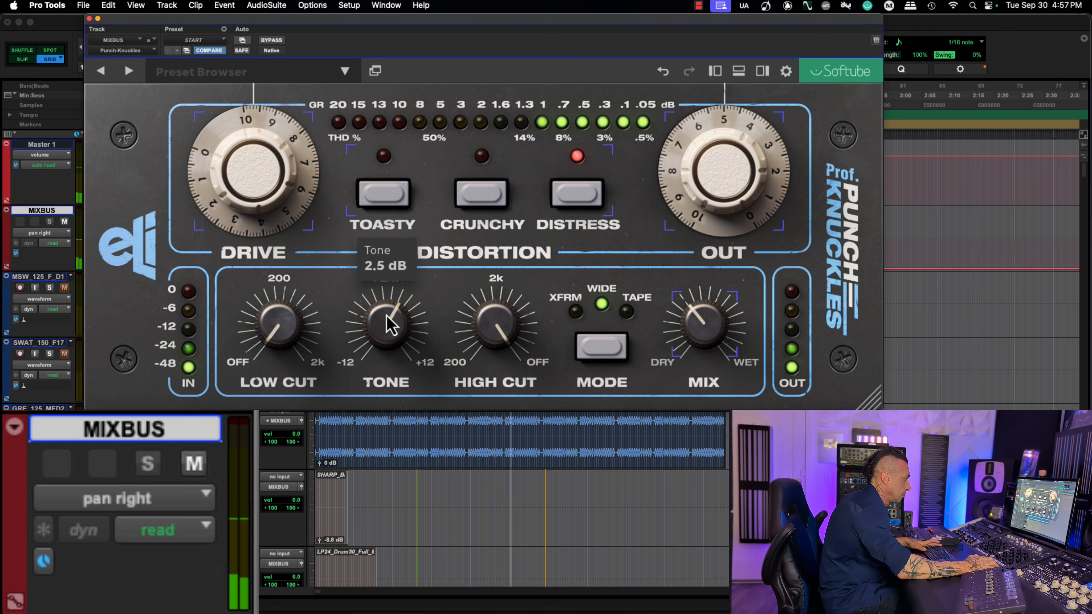
- Lower Drive to about 8.5 and Mix to below a quarter wet, and compare the result with bypass
left_click_drag(263, 175, 270, 215)
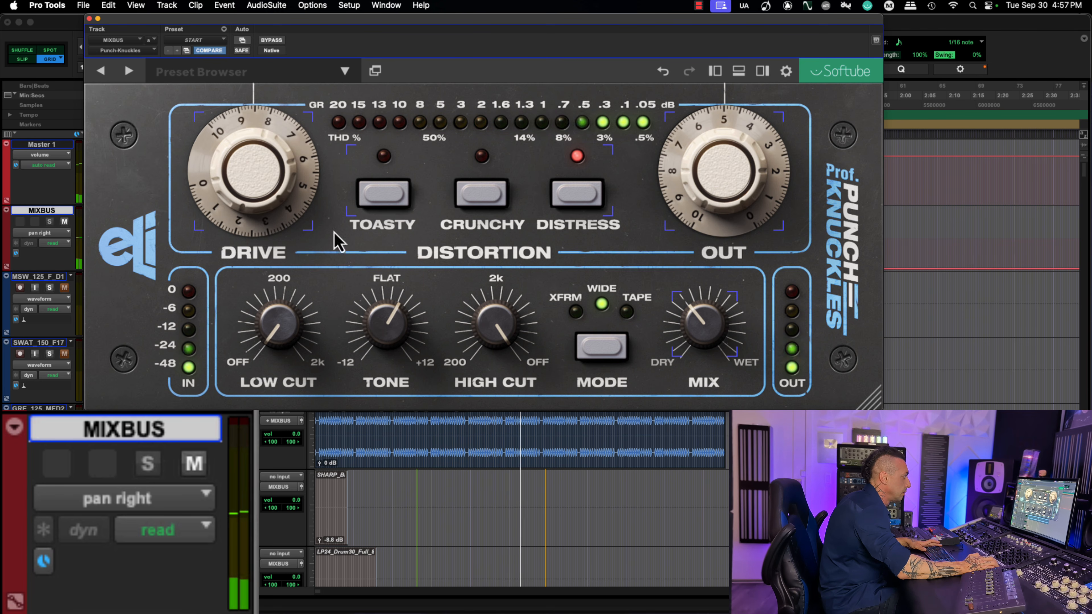
left_click_drag(703, 329, 709, 372)
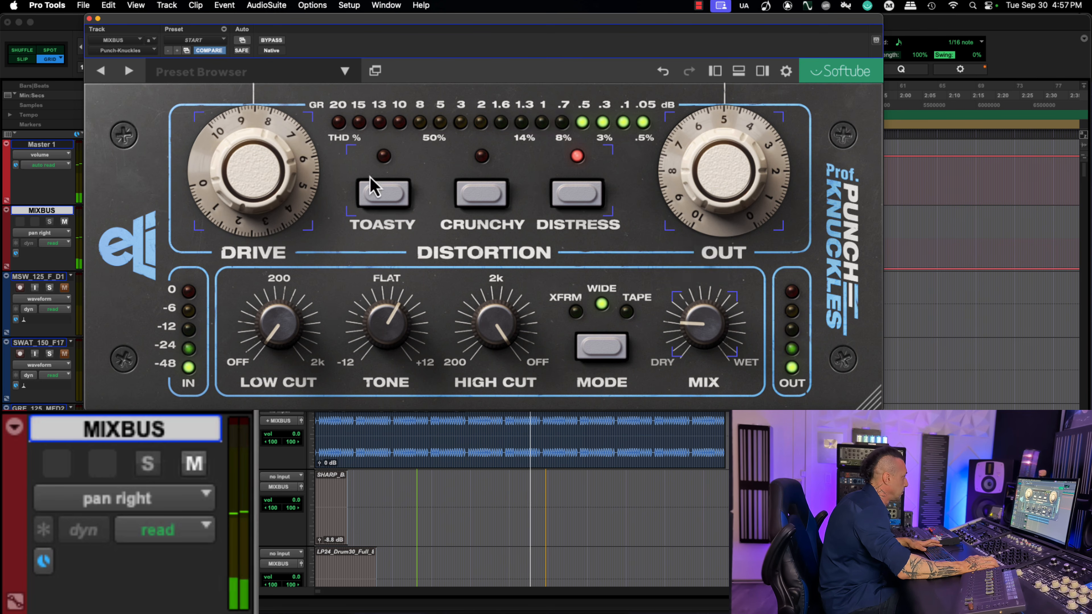
left_click(273, 41)
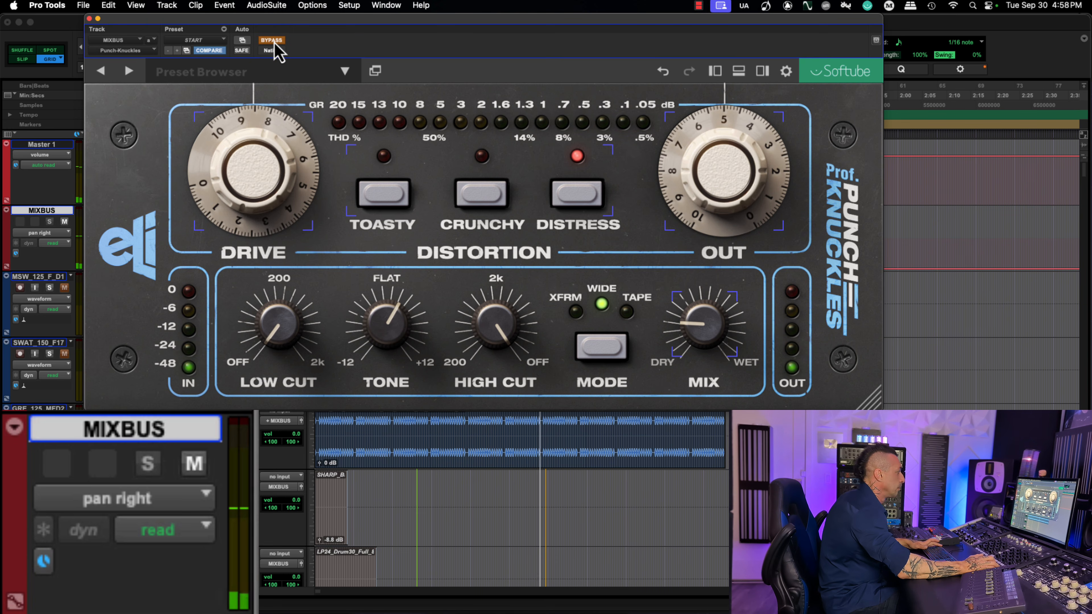
left_click(273, 40)
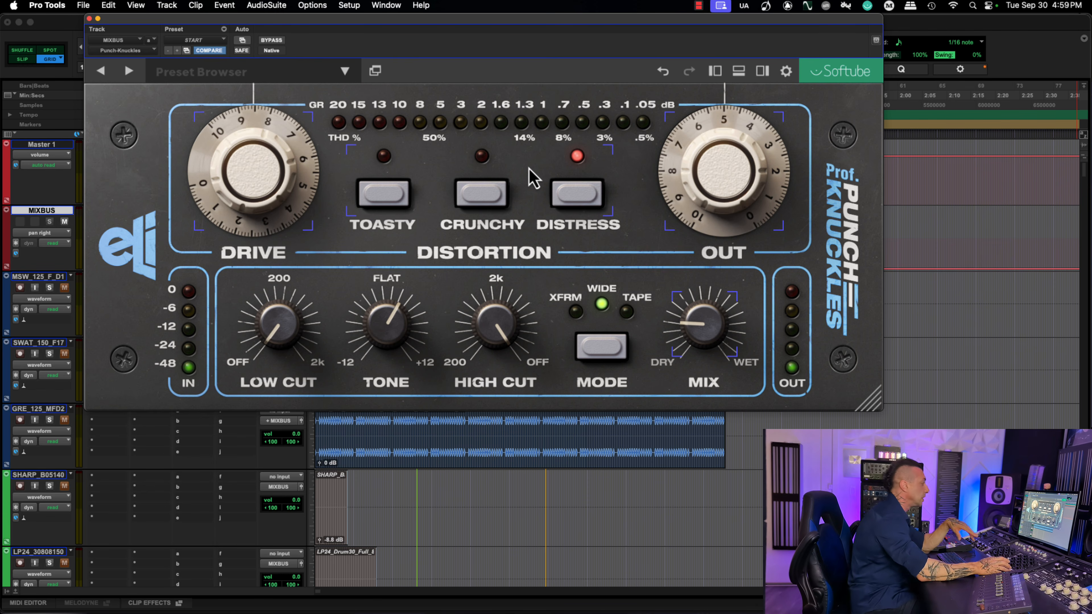
left_click_drag(411, 334, 402, 342)
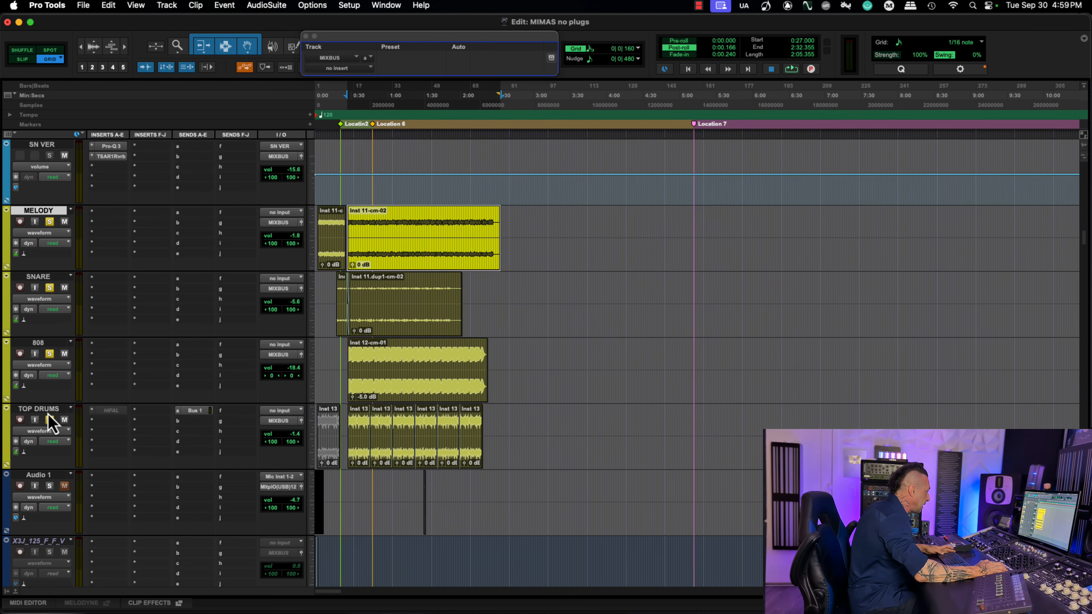
- Insert the stereo Punch-Knuckles plug-in on the MELODY, SNARE, 808 and TOP DRUMS tracks together, replacing existing inserts
left_click(47, 410, "shift")
left_click(115, 227)
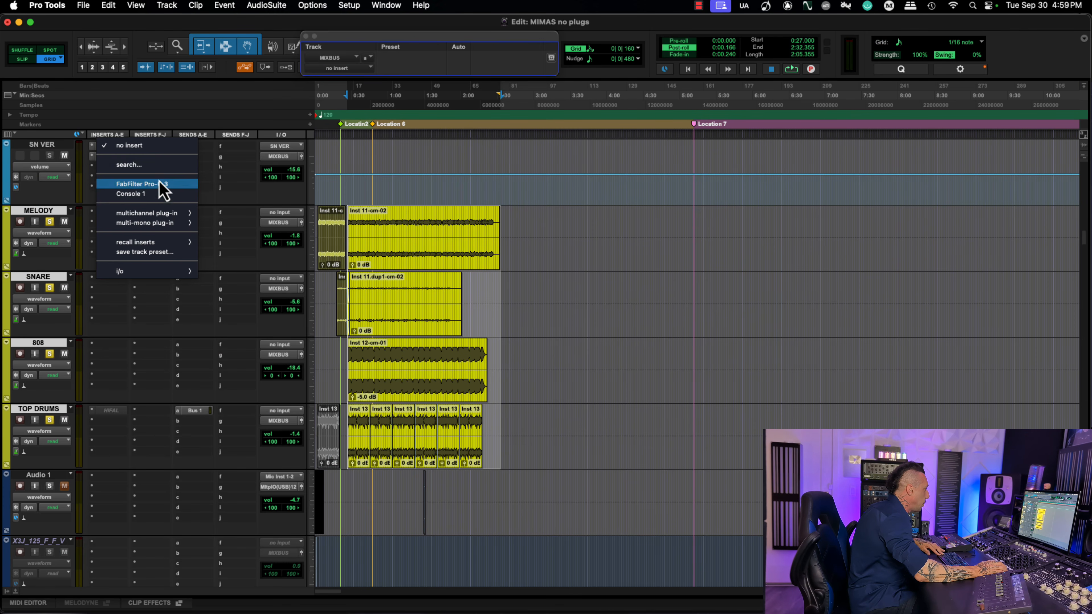
left_click(151, 175)
type("Pun")
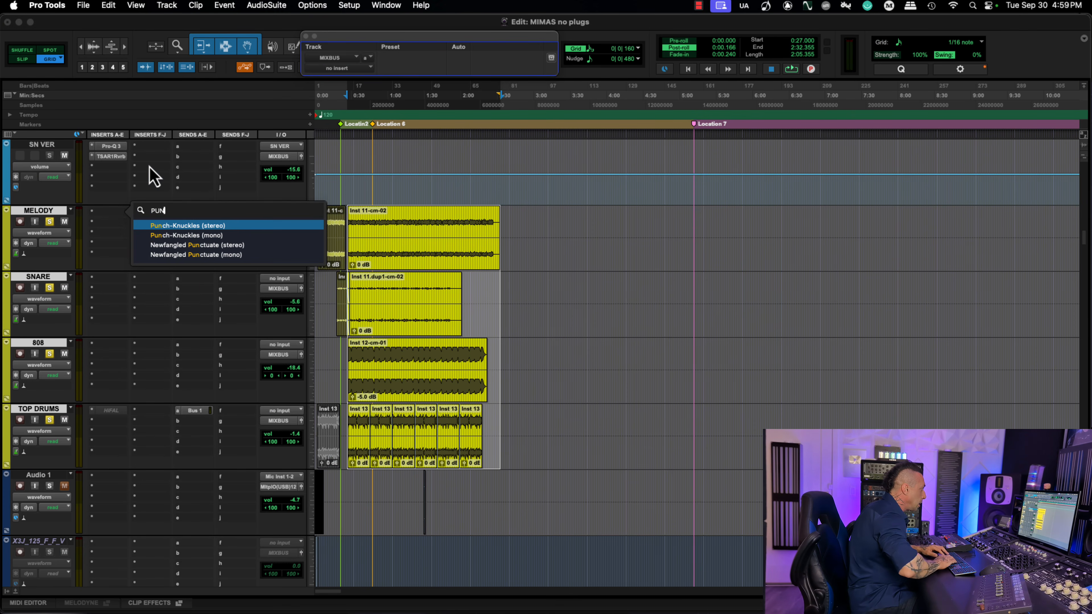
key("Return")
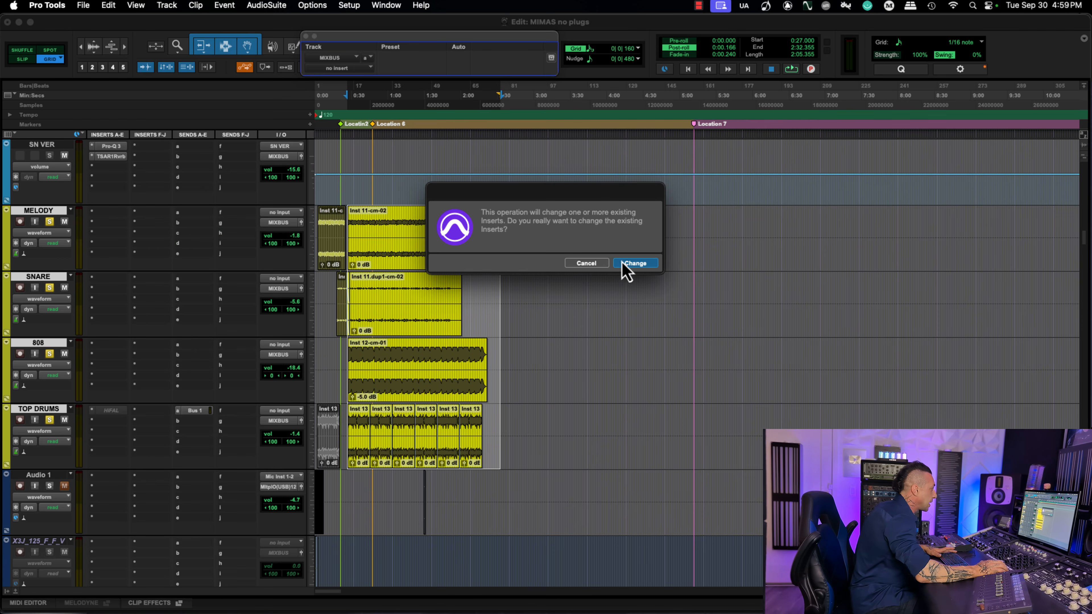
left_click(623, 264)
left_click_drag(790, 18, 171, 3)
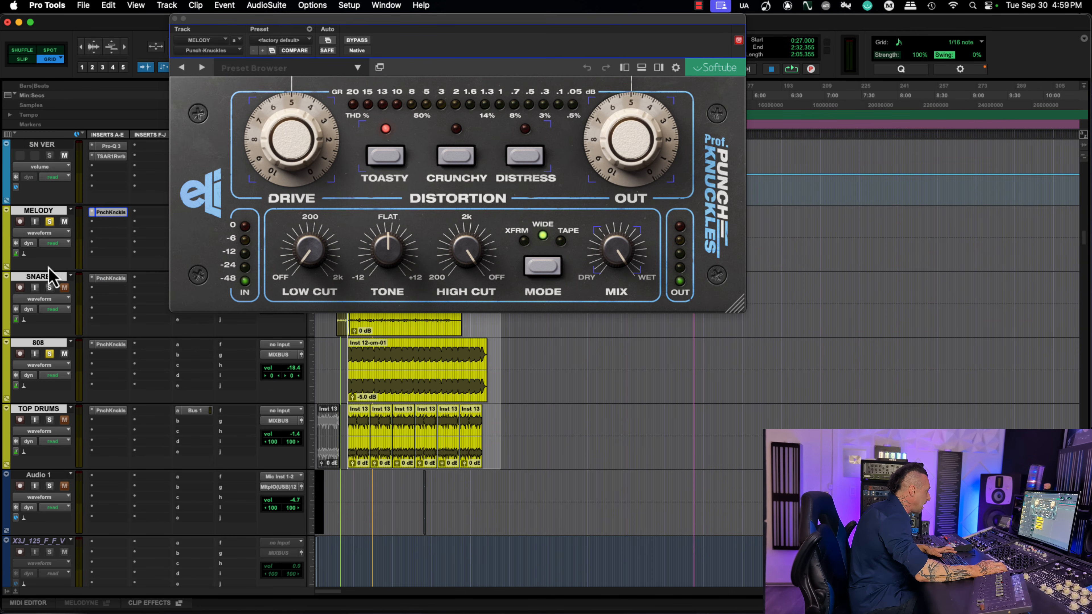
- Open Punch-Knuckles on the 808 track, compare it with bypass during playback, and stop playback
left_click(111, 344)
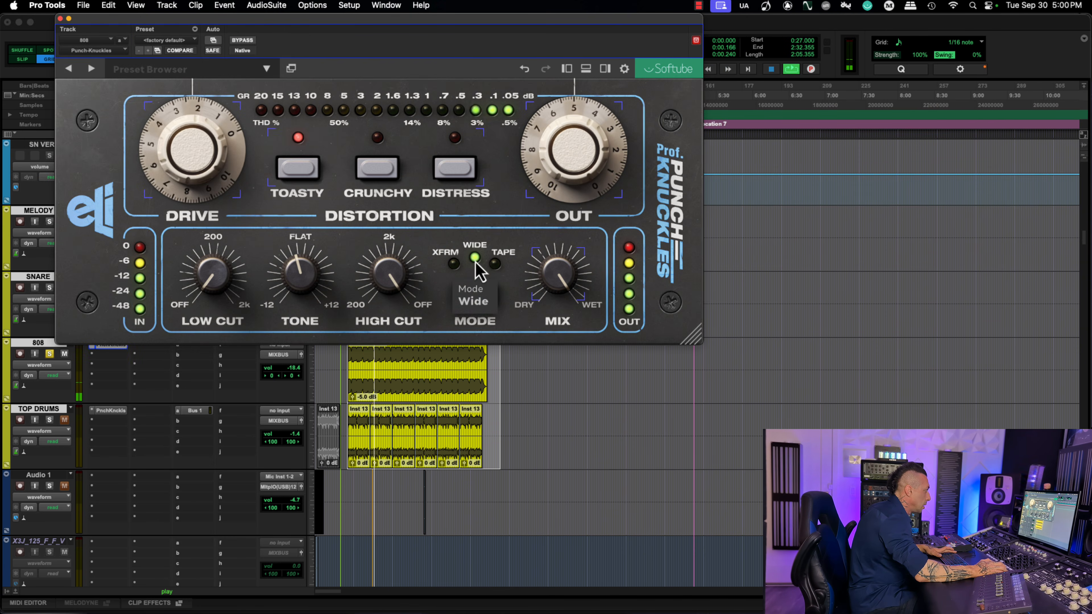
left_click(242, 41)
key("space")
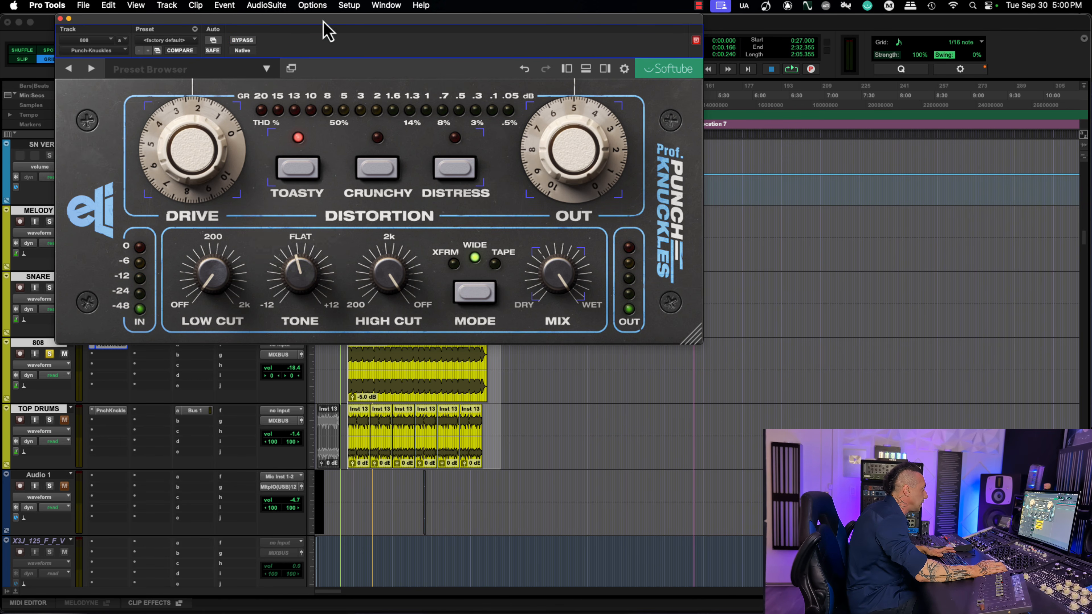
left_click_drag(323, 20, 391, 19)
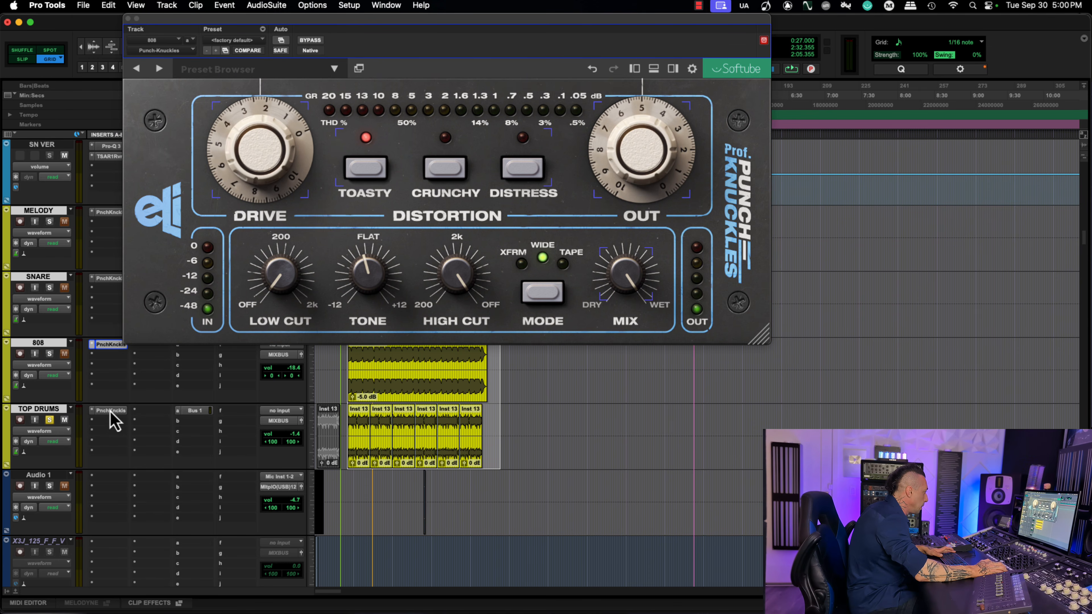
- Open Punch-Knuckles on the TOP DRUMS track and compare its Distress sound with bypass during playback
left_click(111, 412)
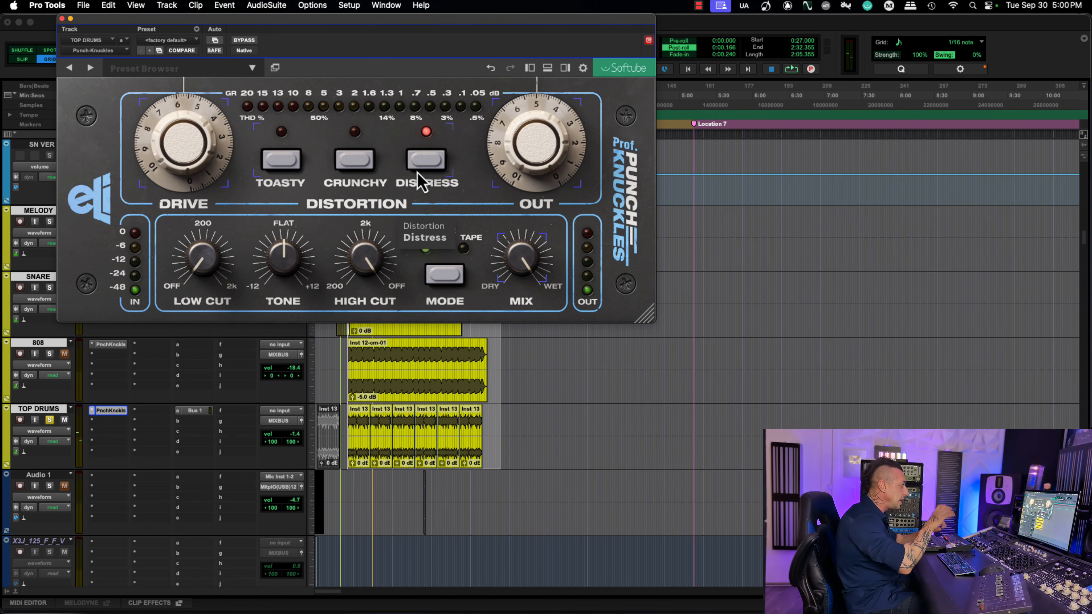
key("space")
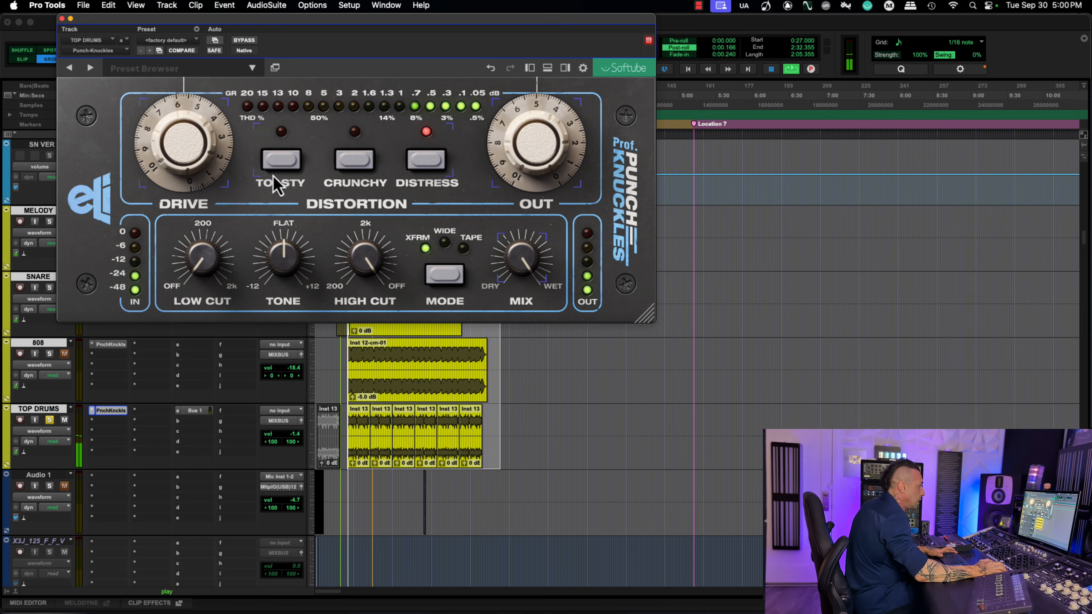
left_click(247, 40)
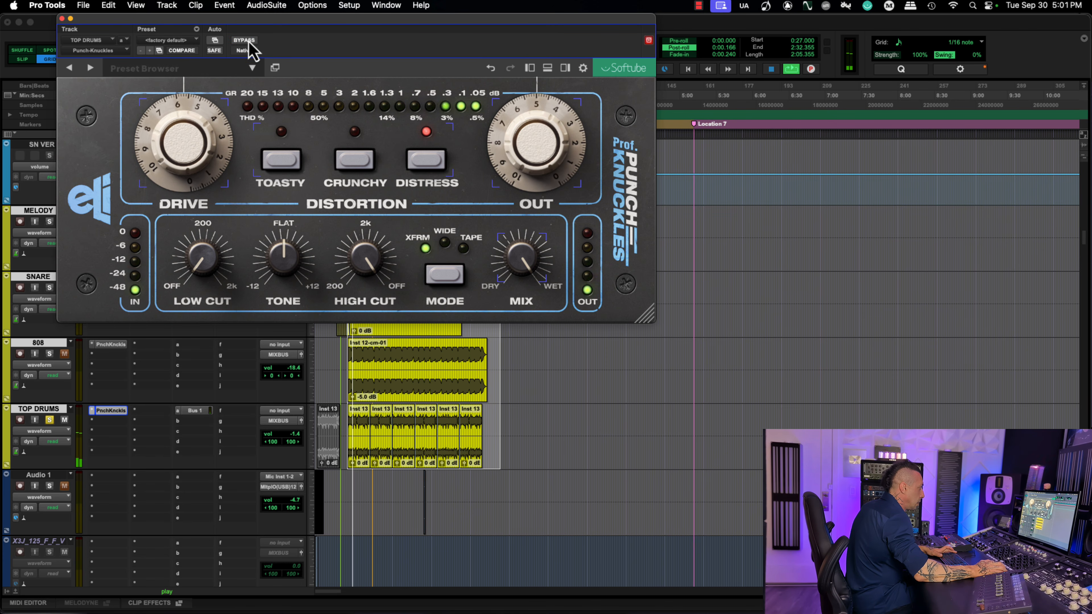
left_click_drag(253, 27, 312, 23)
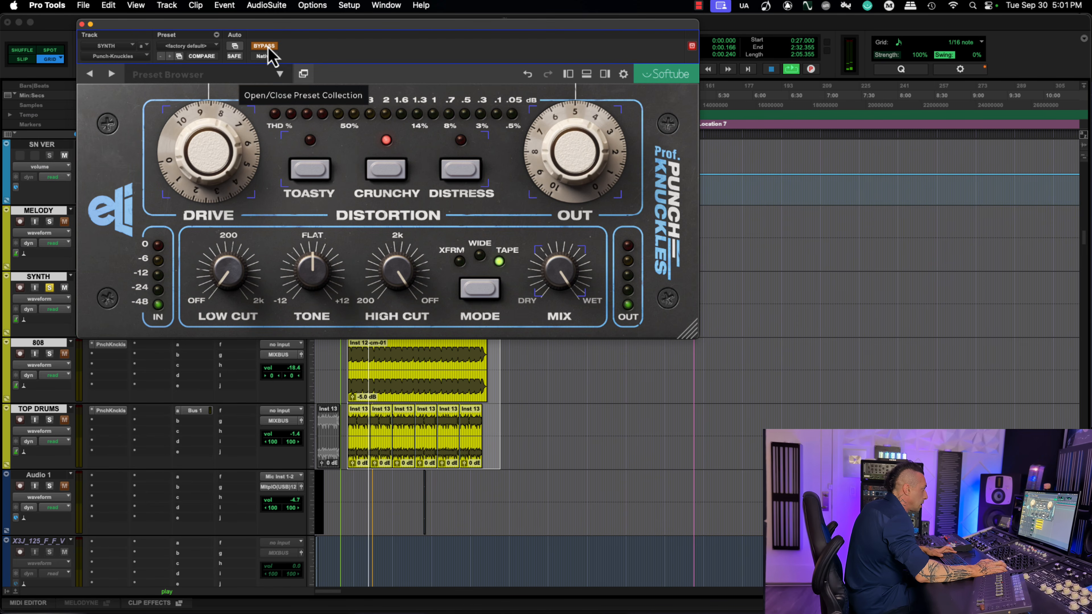
- Reactivate Punch-Knuckles on the SYNTH track, lower its Drive to 7.2 and unsolo the track
left_click(264, 45)
left_click_drag(235, 144, 232, 170)
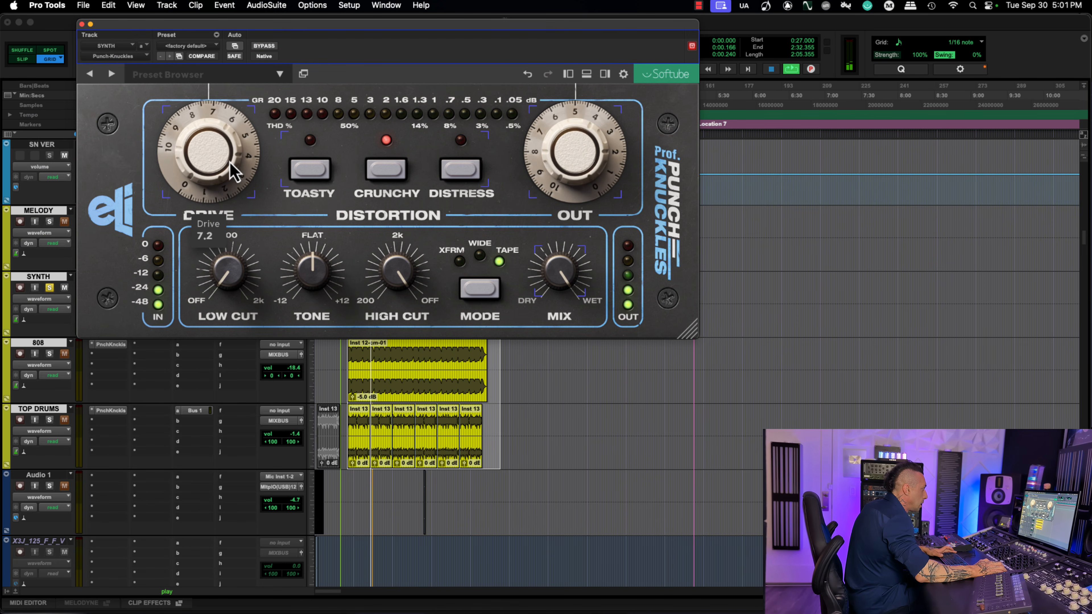
left_click(50, 286)
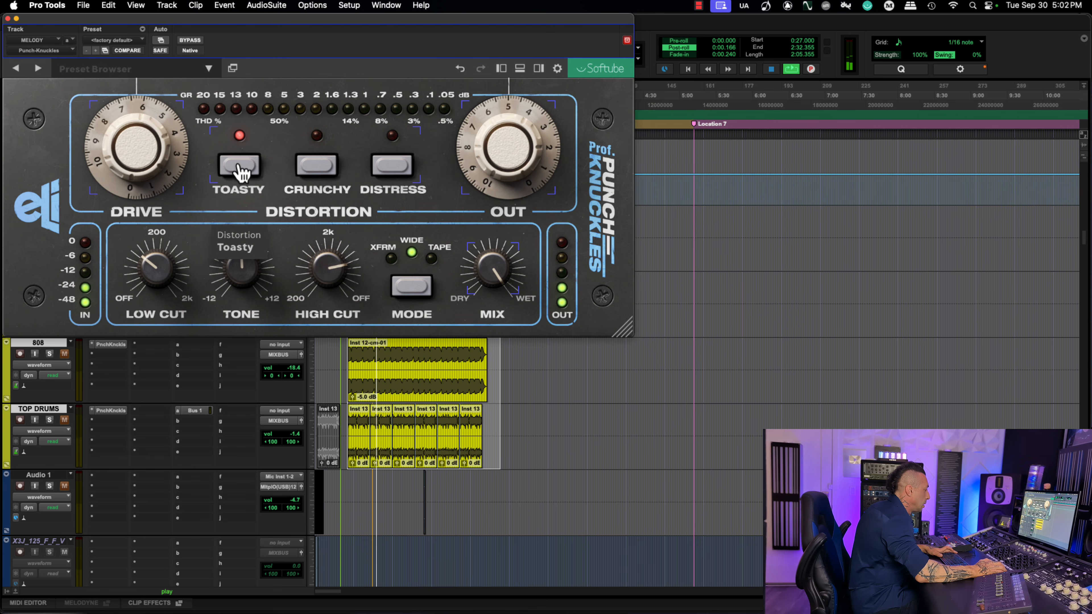
- Switch the MELODY track's Punch-Knuckles to Crunchy distortion, then shrink its window and move it clear of the others
left_click(323, 168)
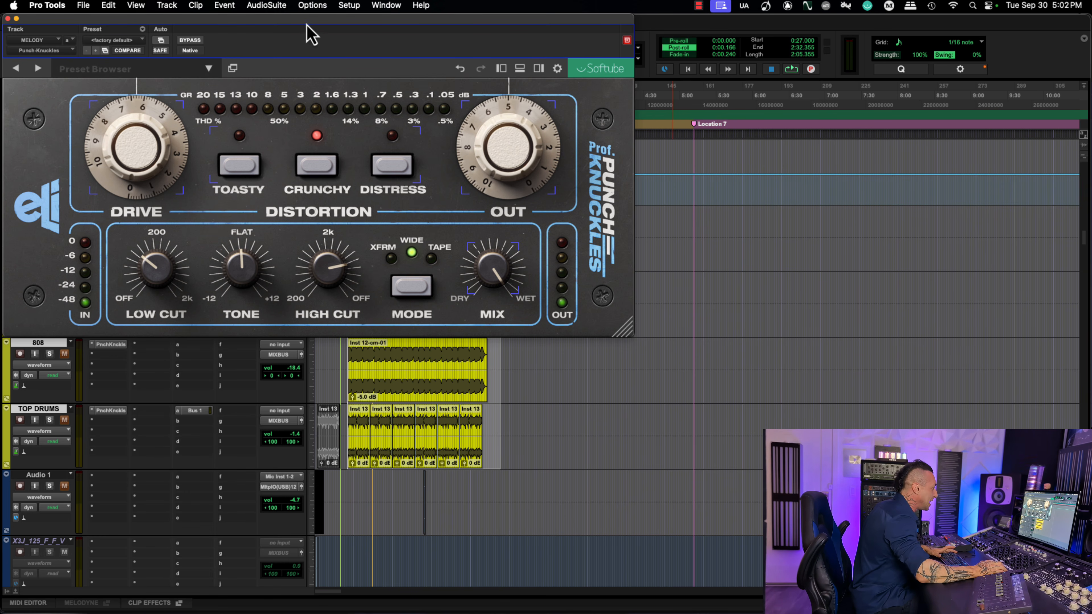
left_click_drag(311, 34, 460, 14)
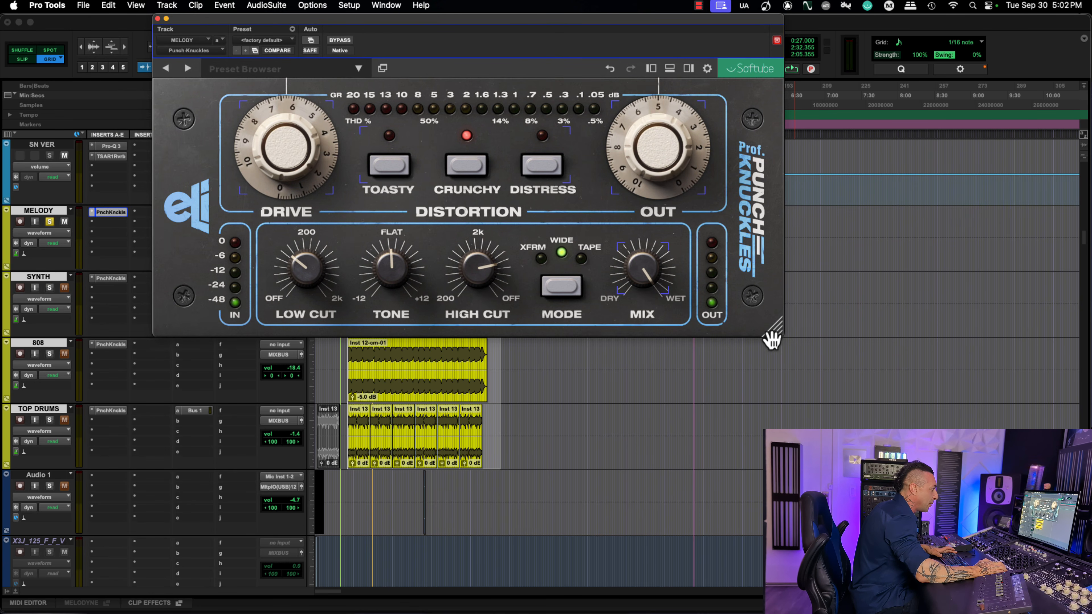
left_click_drag(771, 340, 537, 232)
left_click_drag(478, 41, 817, 12)
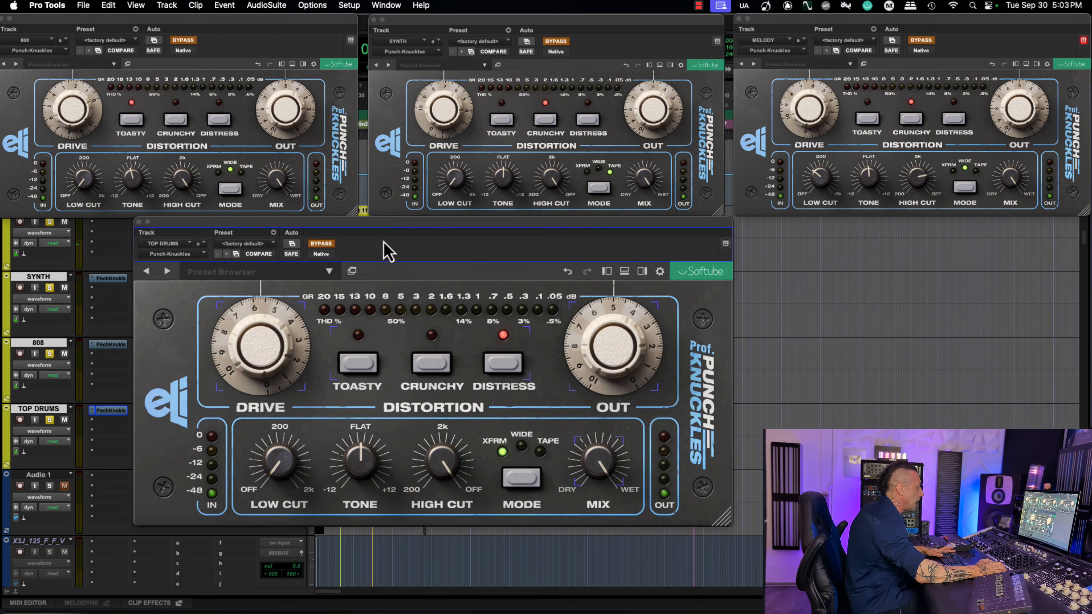
- Bring the TOP DRUMS plug-in window into focus and play the four soloed tracks together
left_click(388, 251)
key("space")
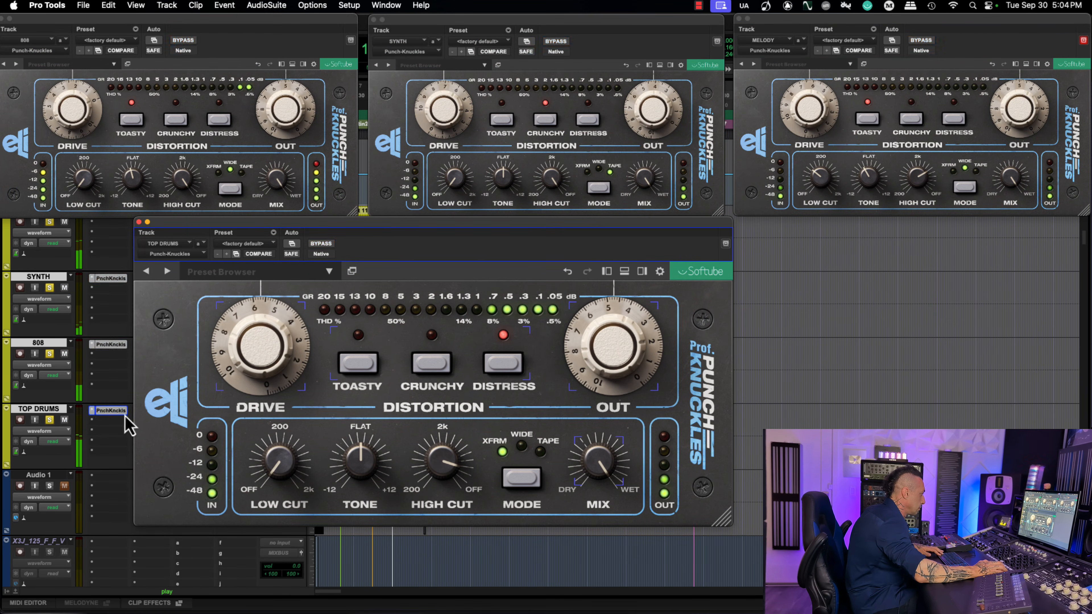
- Compare the four soloed tracks with their Punch-Knuckles inserts bypassed and active during playback
right_click(125, 413)
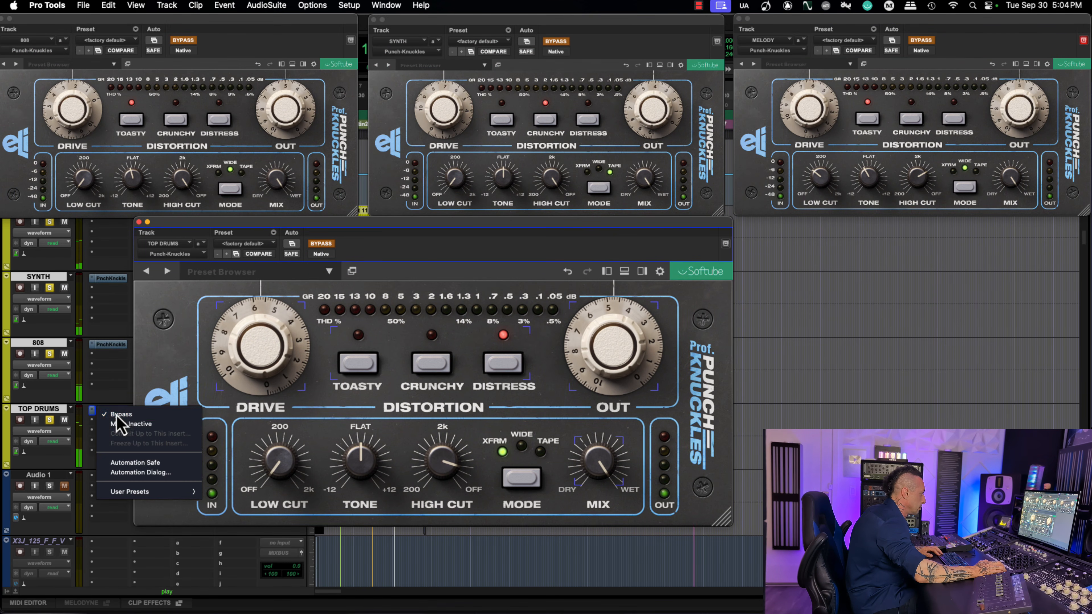
left_click(126, 416)
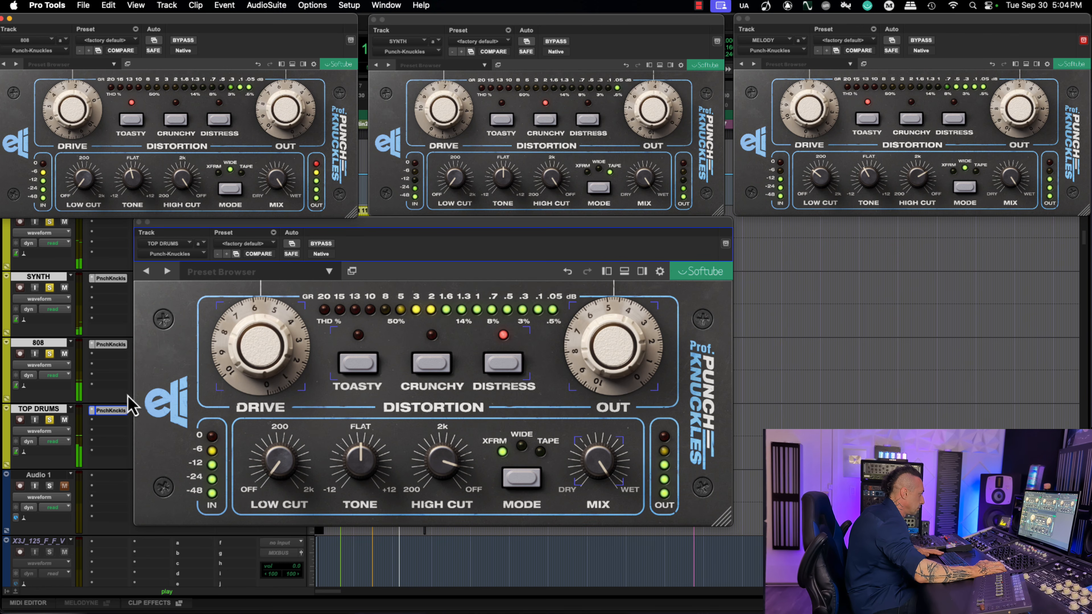
right_click(125, 412)
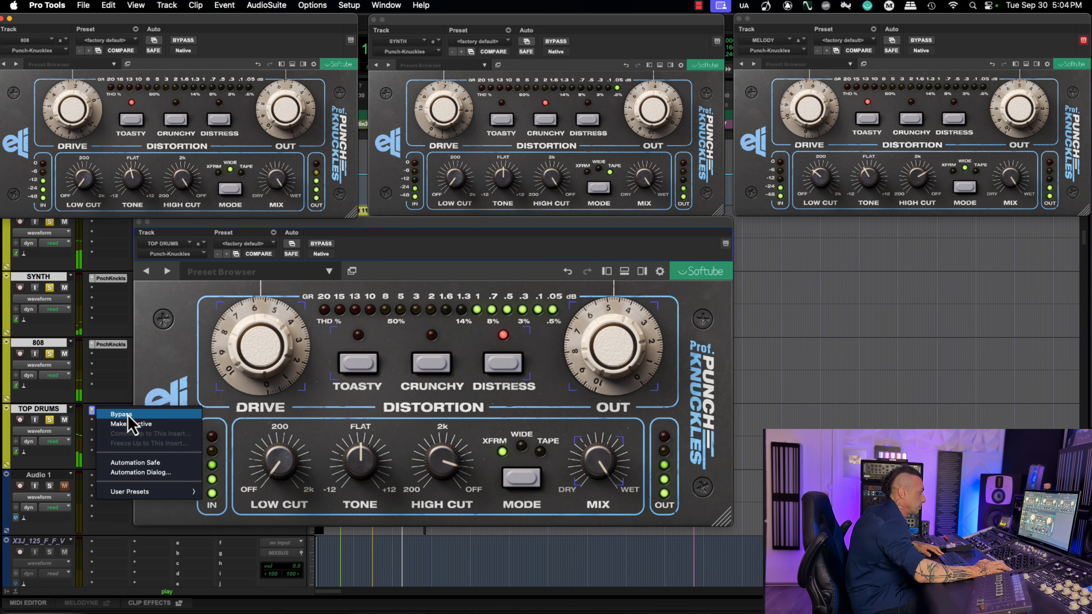
left_click(125, 415)
right_click(122, 414)
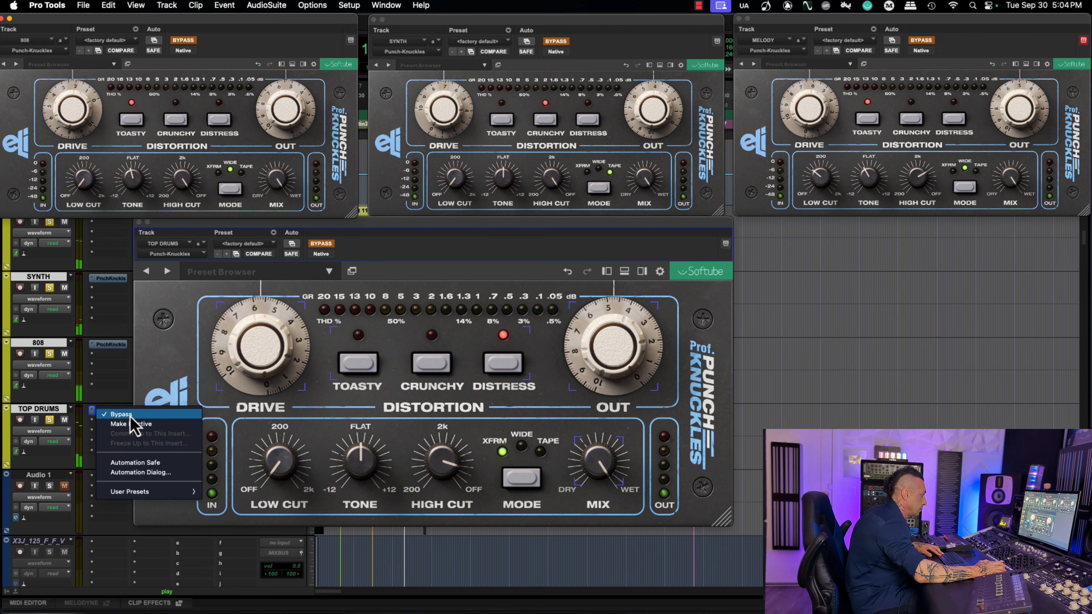
left_click(130, 413)
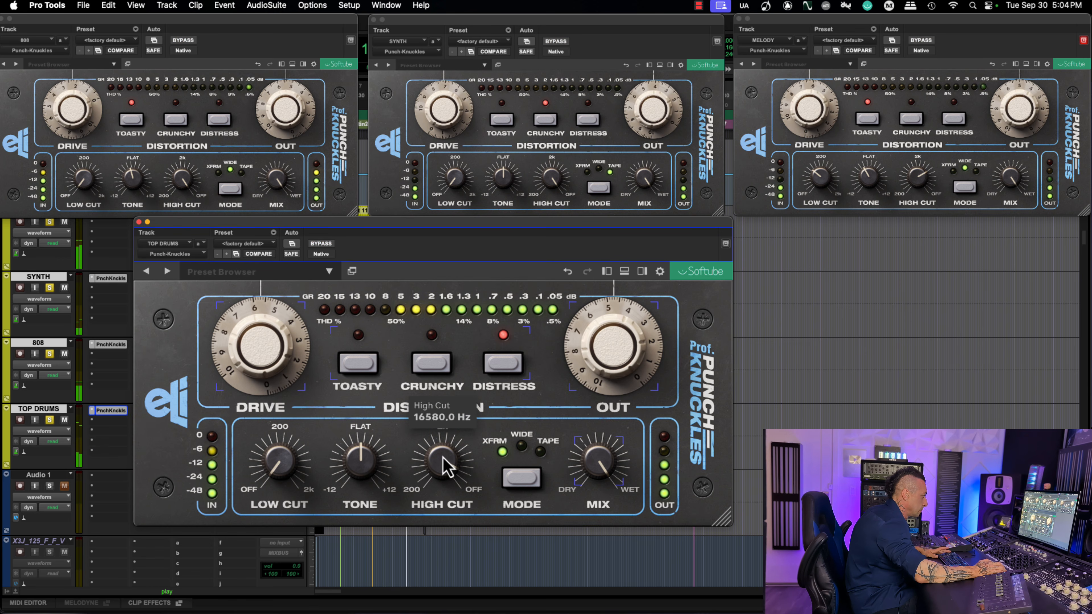
- Switch Punch-Knuckles on TOP DRUMS to Crunchy distortion in Wide mode, then bypass the plug-in on all four selected tracks
left_click(431, 368)
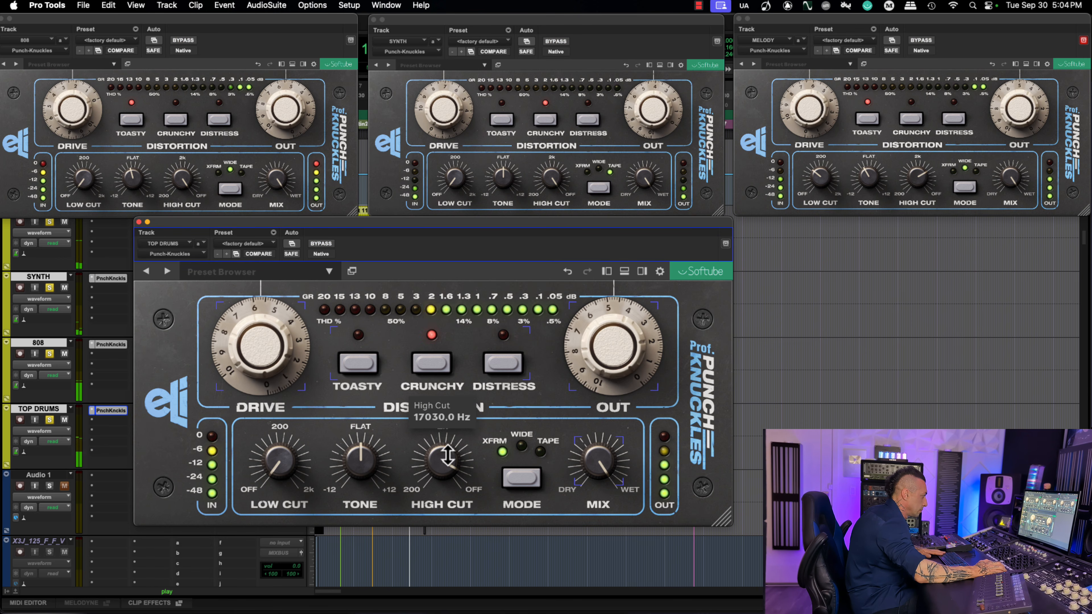
left_click(521, 477)
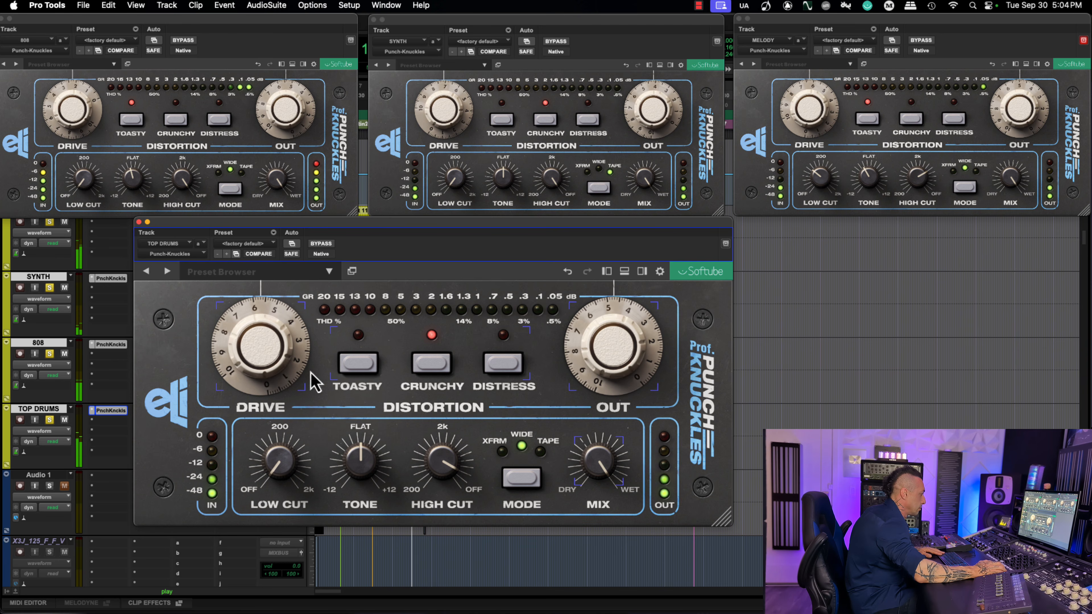
left_click(118, 413, "alt+shift+super")
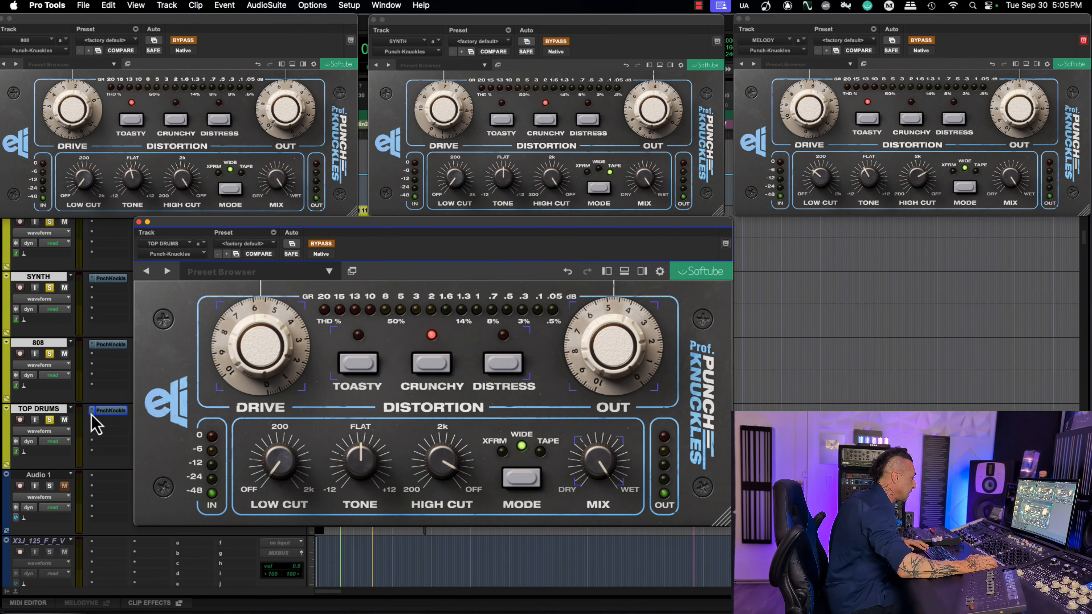
- Remove the Punch-Knuckles insert from the 808 track
left_click(92, 413)
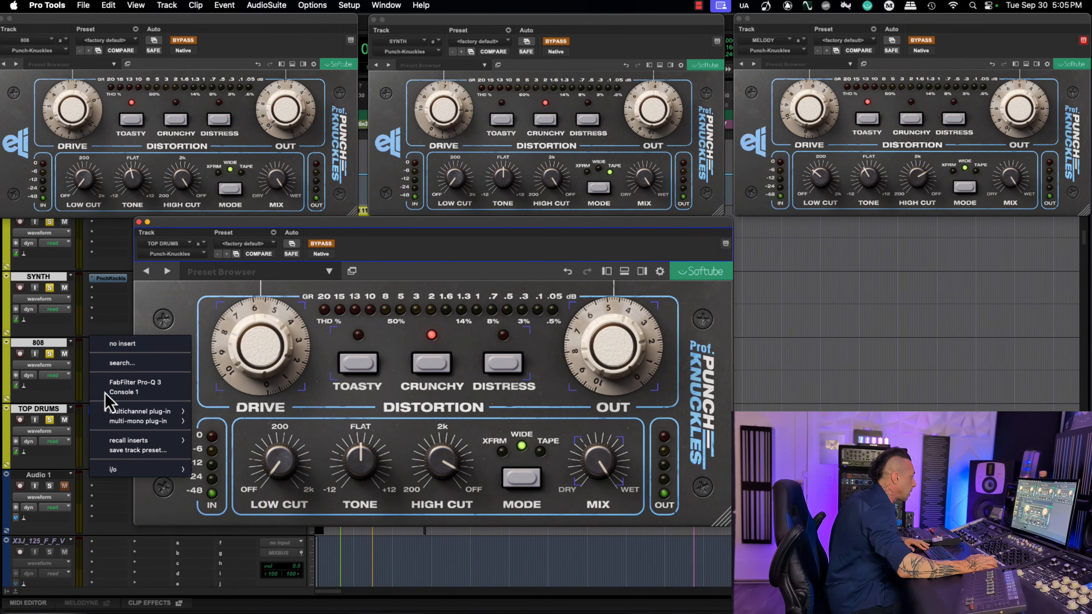
left_click(131, 344)
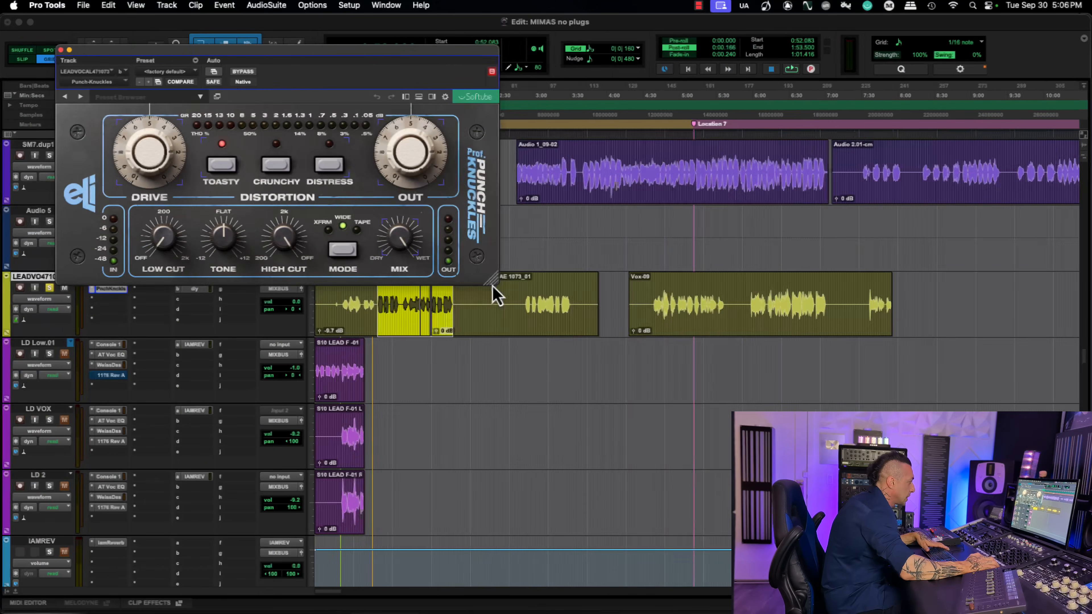
- Enlarge the lead vocal's Punch-Knuckles window and set its Drive to 6.1 with the plug-in active during playback
left_click_drag(417, 61, 389, 54)
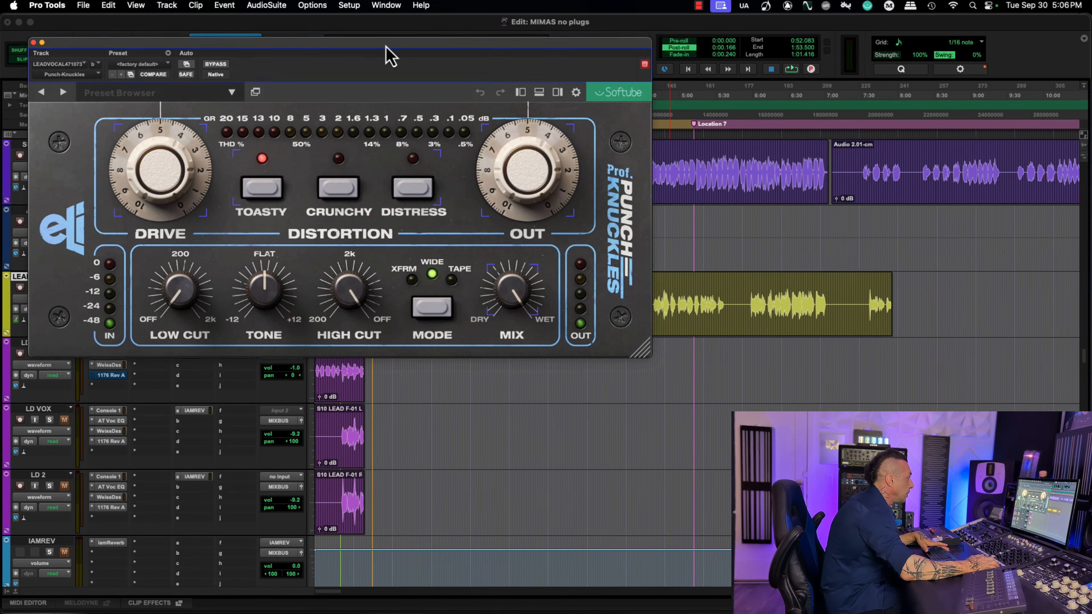
key("space")
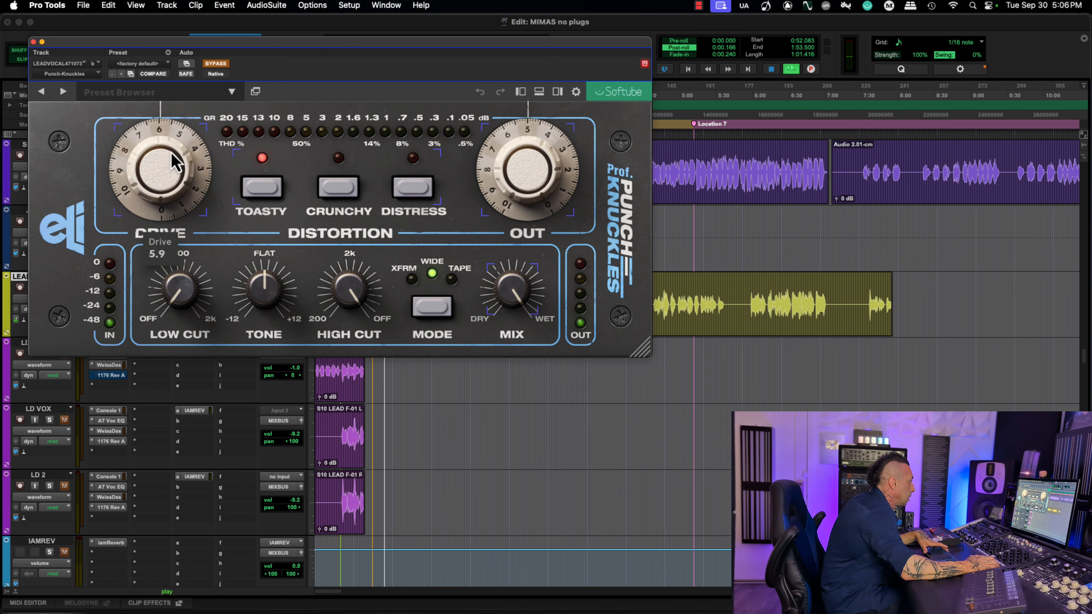
left_click_drag(191, 163, 192, 148)
left_click(216, 63)
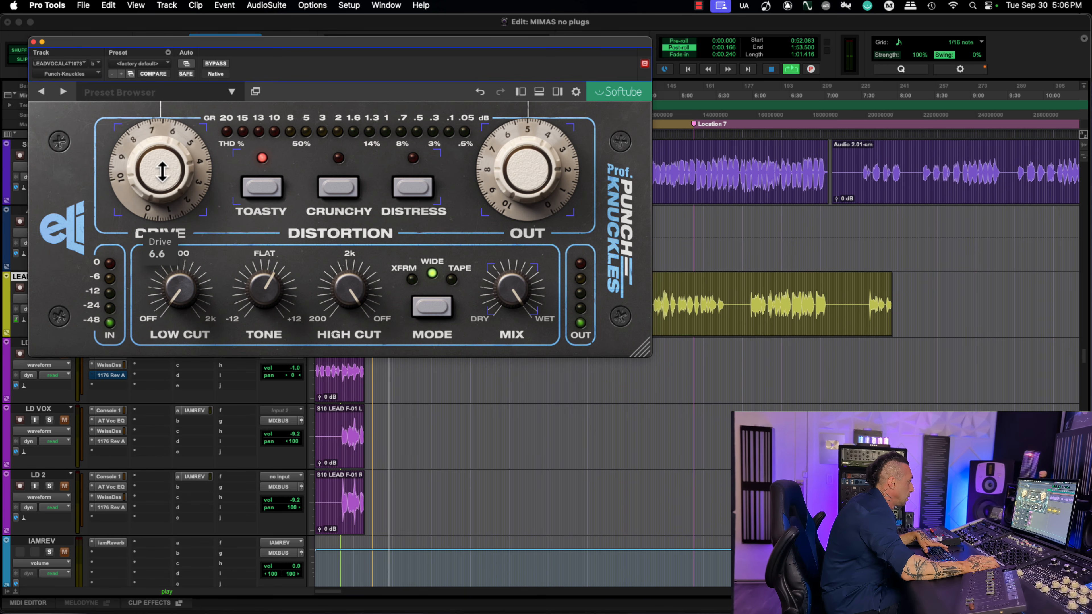
left_click_drag(168, 187, 170, 193)
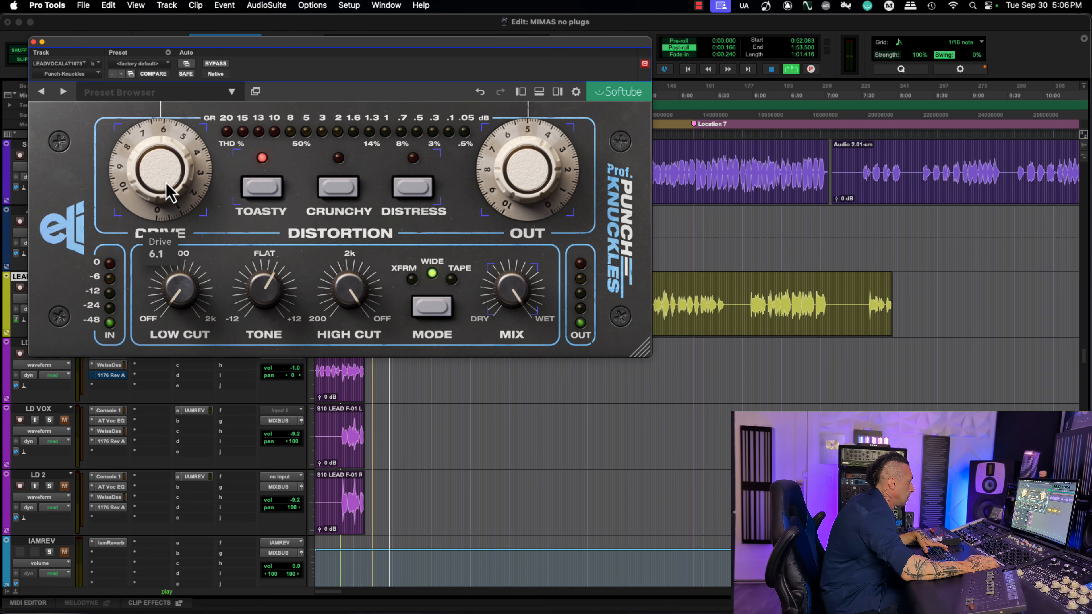
- Switch the lead vocal's Punch-Knuckles to Crunchy distortion and compare it with bypass
left_click(334, 190)
left_click(215, 64)
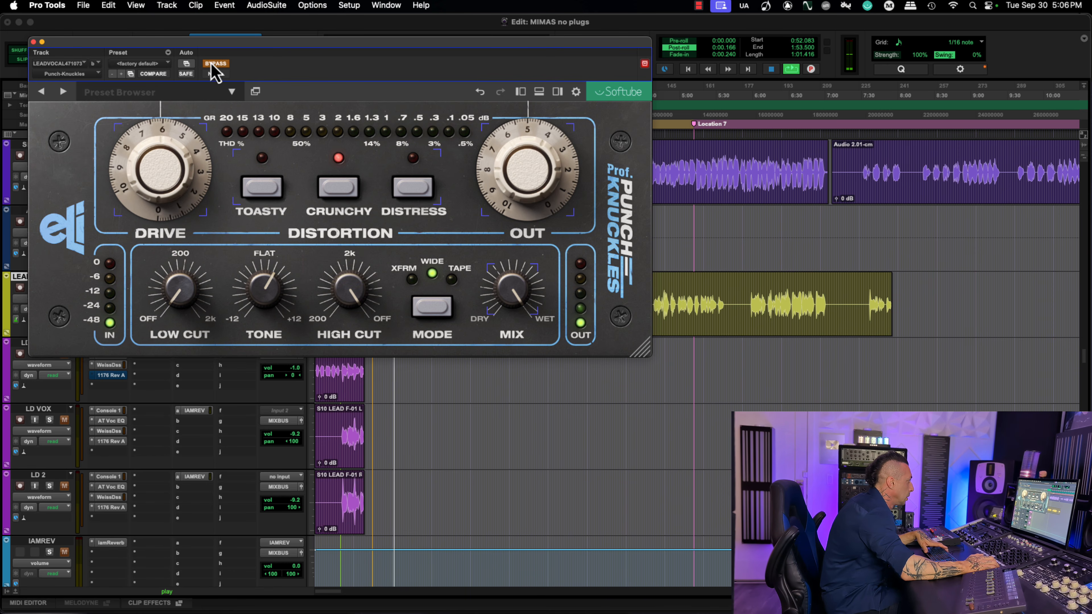
left_click(215, 65)
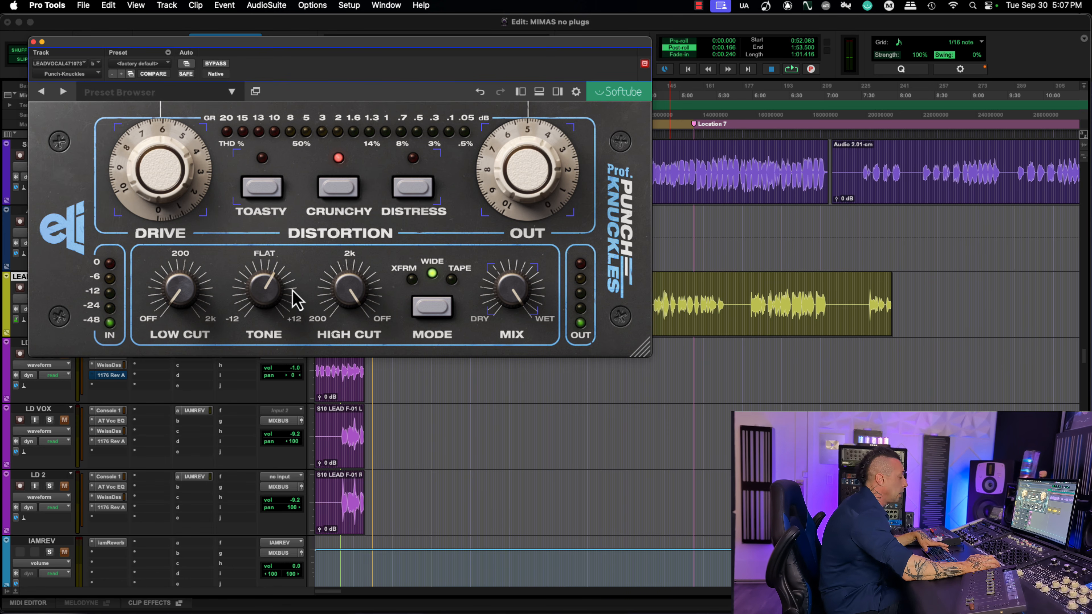
mouse_move(261, 301)
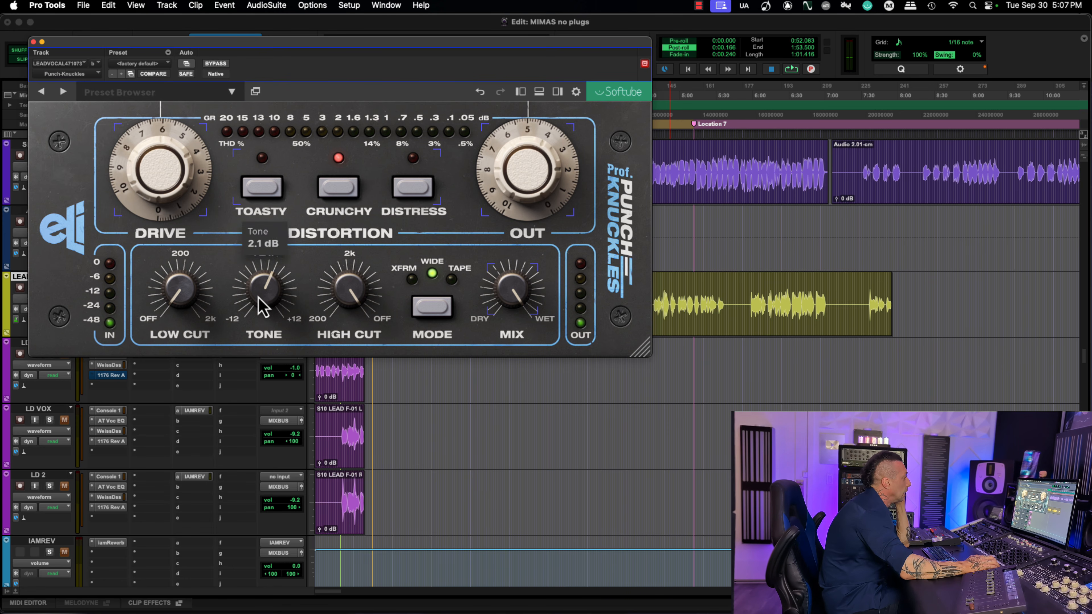
- Play the lead vocal again, switch its Punch-Knuckles to Toasty distortion and raise the Tone to about 3.4 dB
left_click_drag(167, 167, 168, 176)
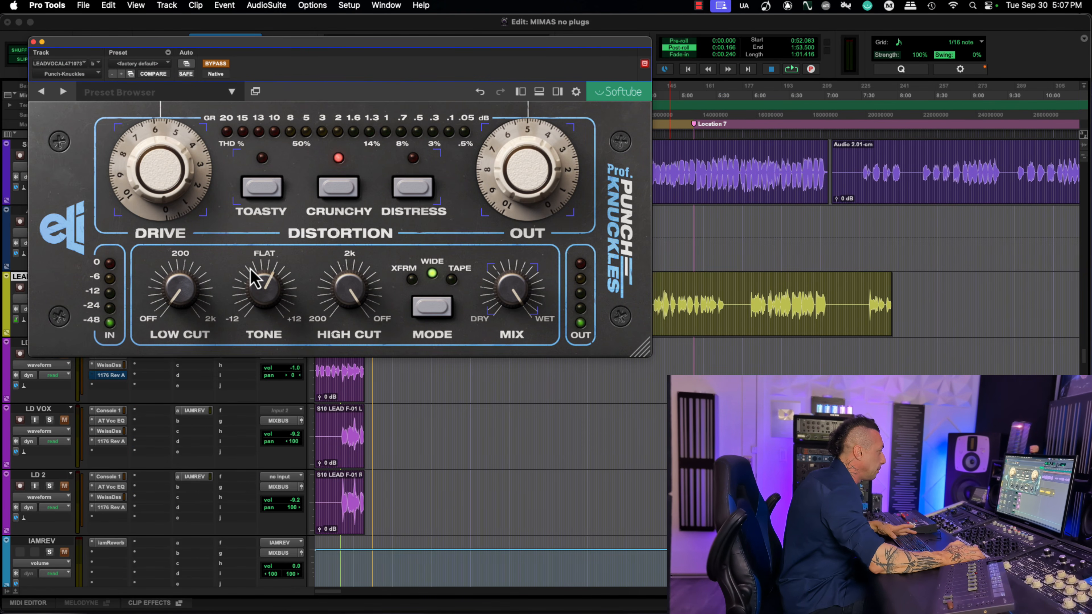
key("space")
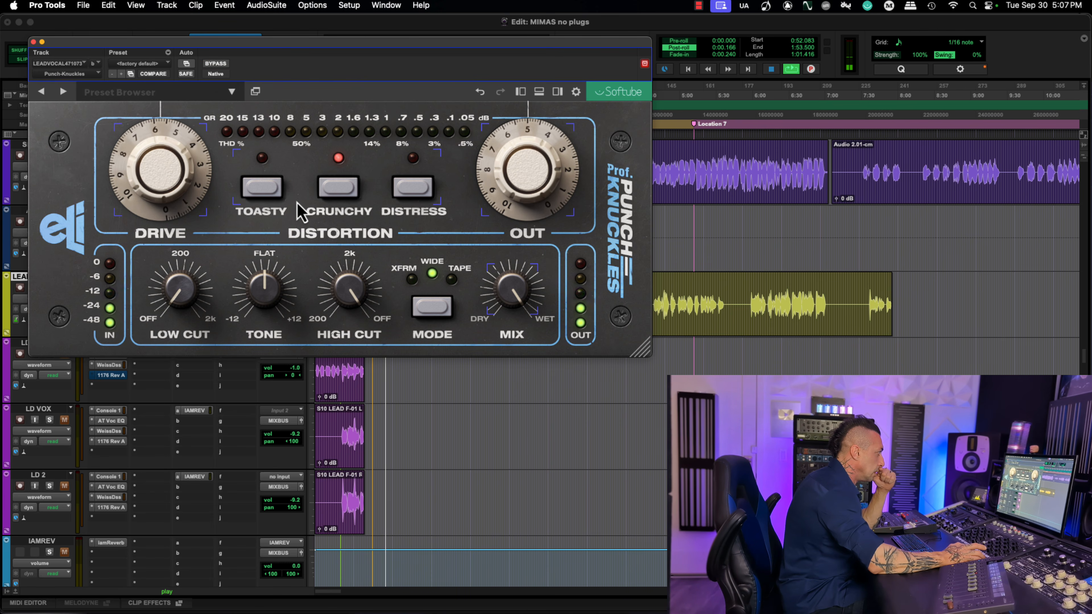
left_click(267, 188)
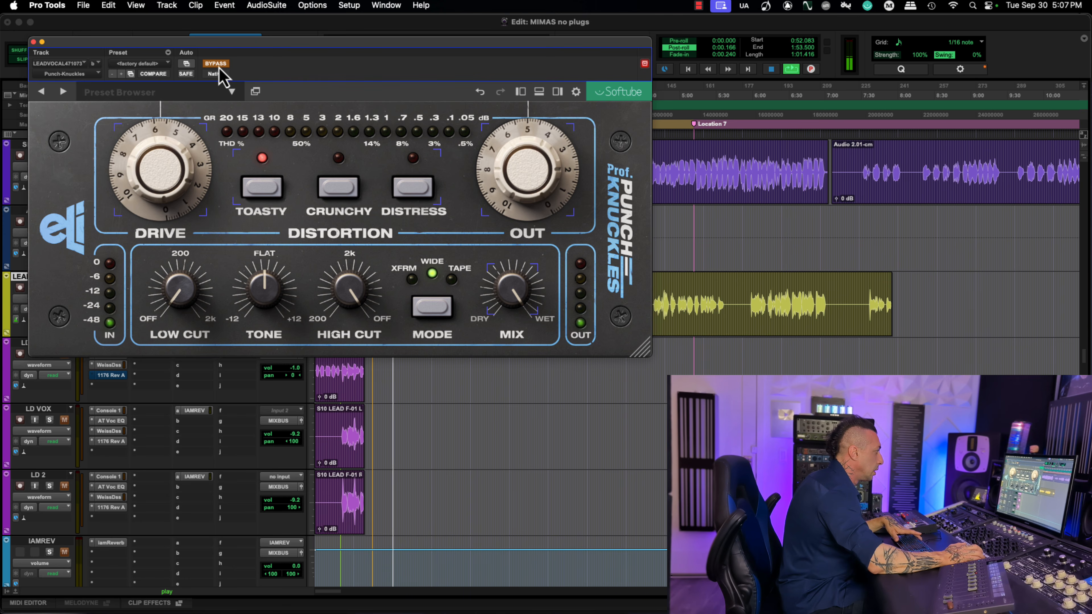
left_click_drag(265, 286, 267, 275)
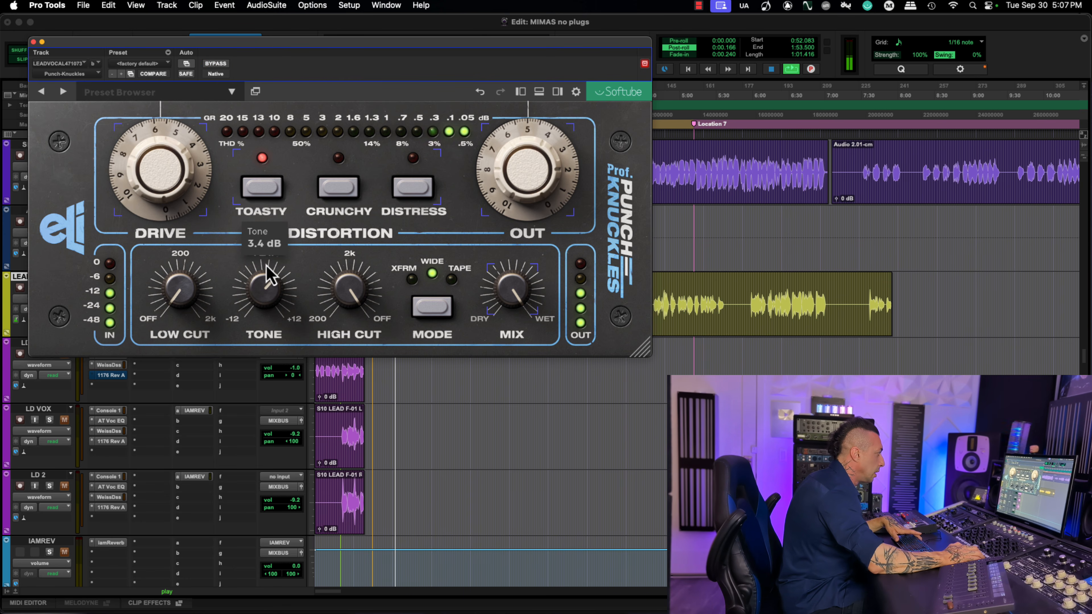
left_click(267, 275, "alt")
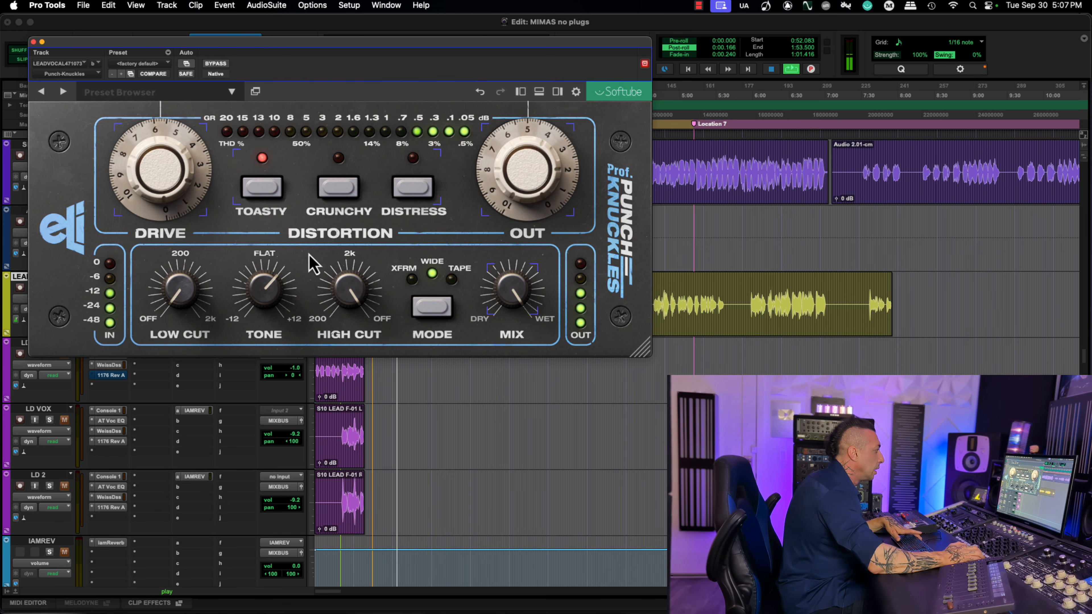
- Try the Tape and Wide modes on the lead vocal, settle on XFRM and compare it with bypass
left_click(441, 313)
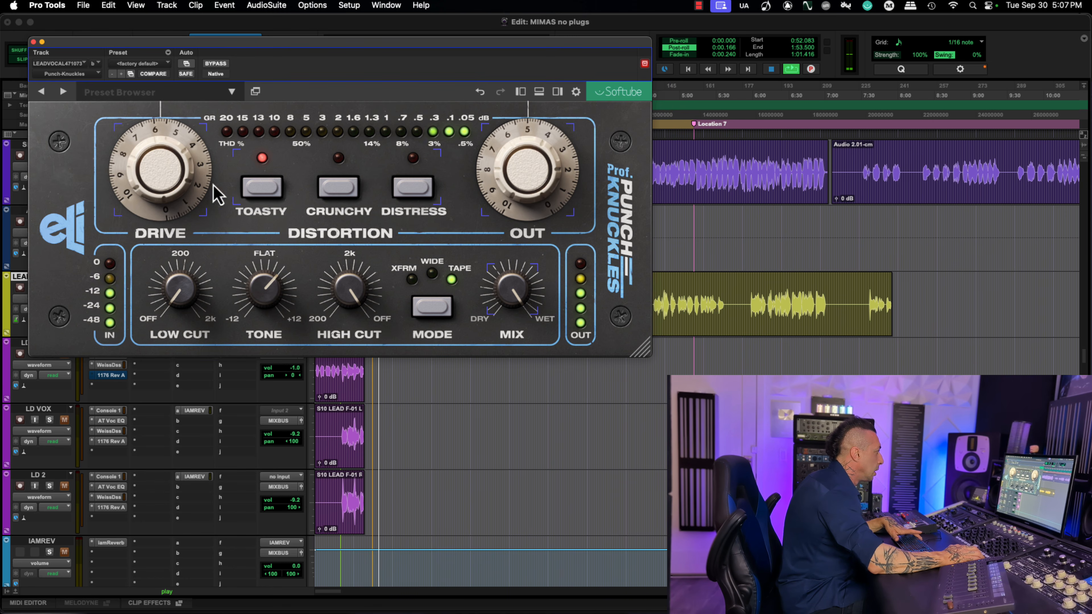
left_click_drag(178, 197, 178, 197)
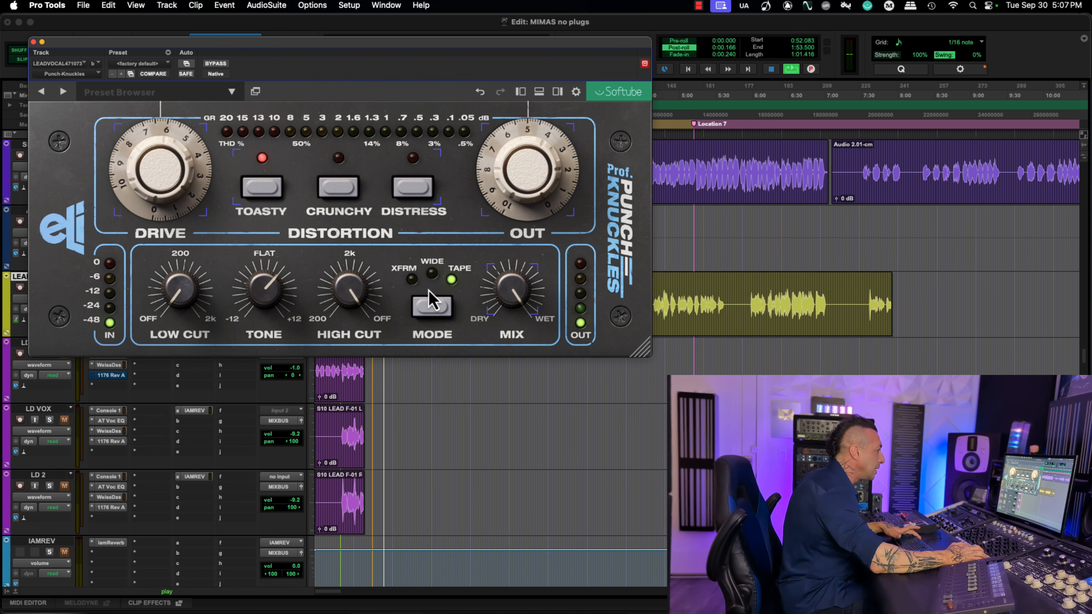
left_click(432, 275)
mouse_move(271, 305)
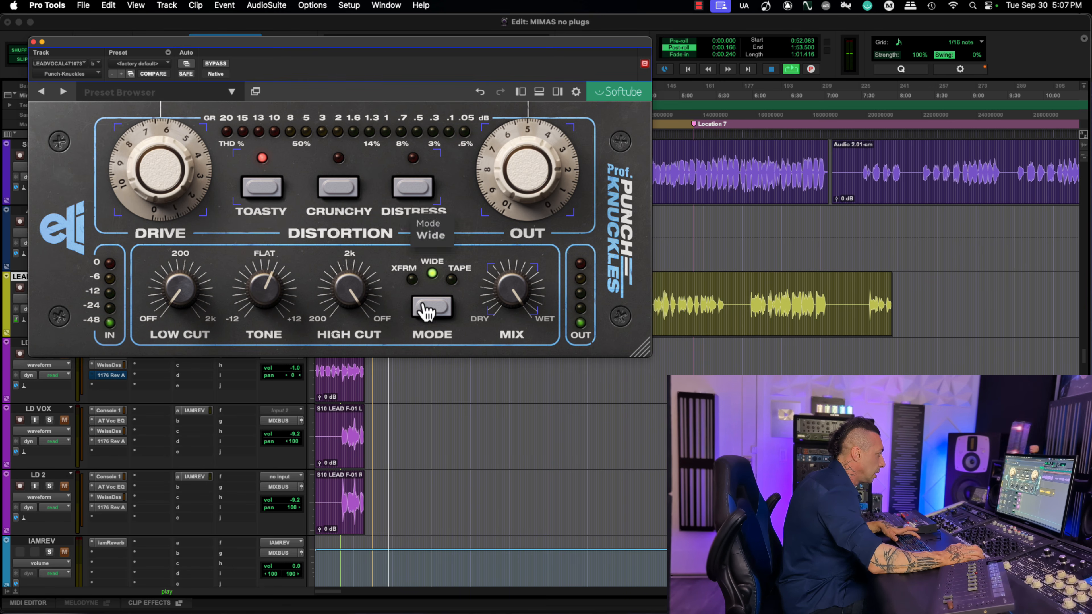
left_click(412, 279)
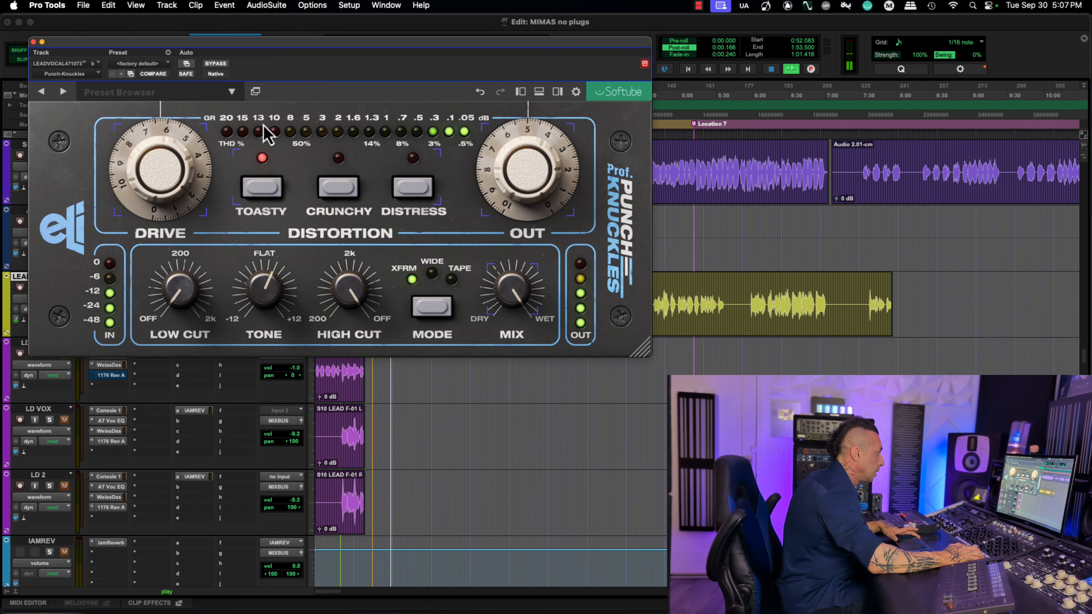
left_click(215, 63)
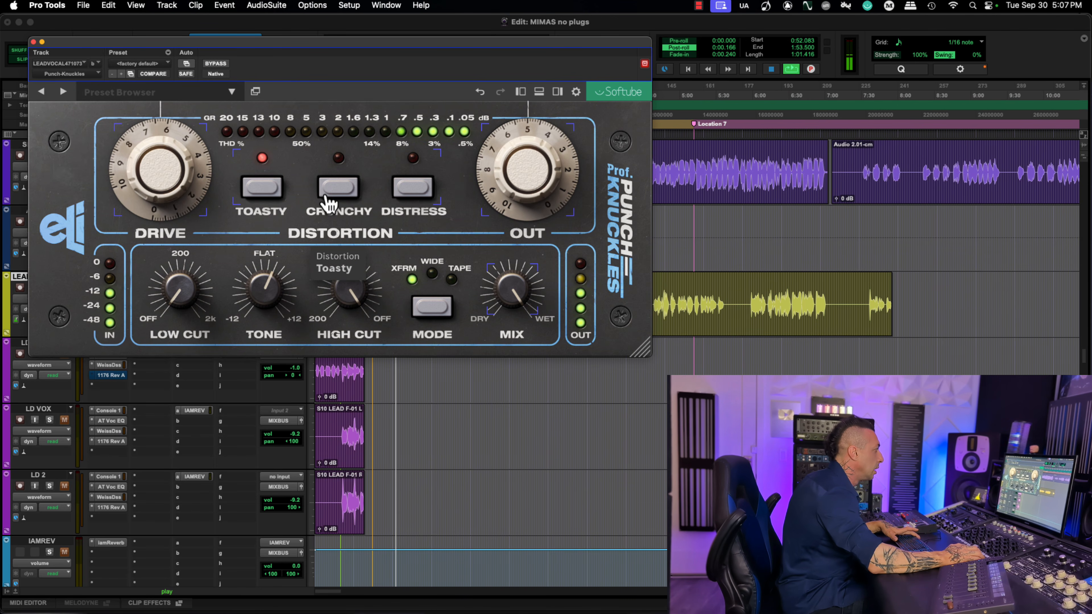
key("space")
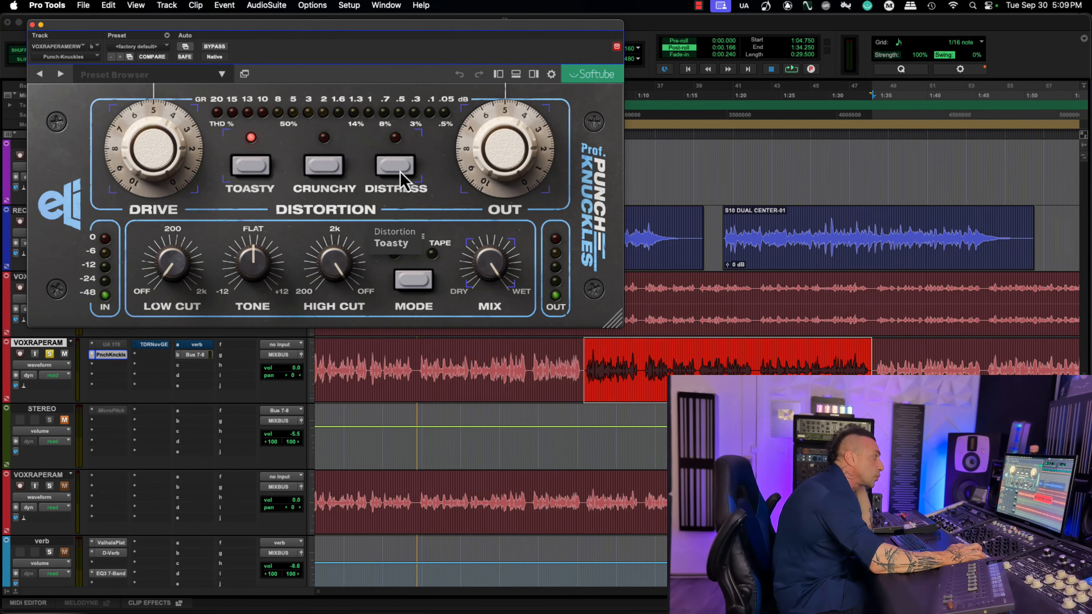
- Switch Punch-Knuckles on the VOXRAPERAM track to Distress distortion and increase that track's height in the timeline
left_click(401, 171)
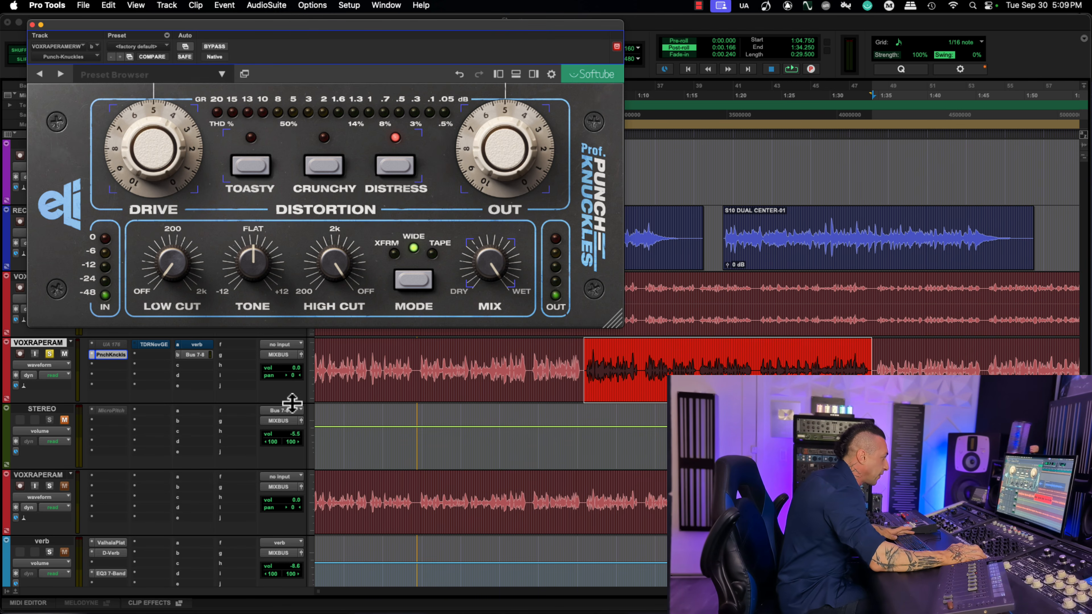
left_click_drag(293, 403, 285, 509)
key("t")
key("t")
scroll(659, 428, "right", 3)
key("r")
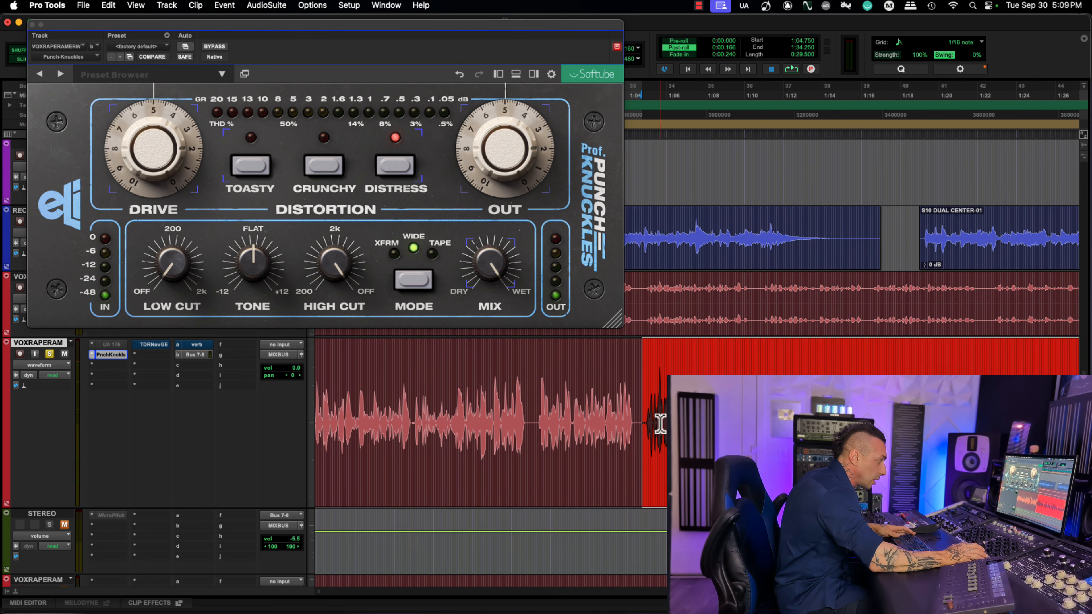
key("r")
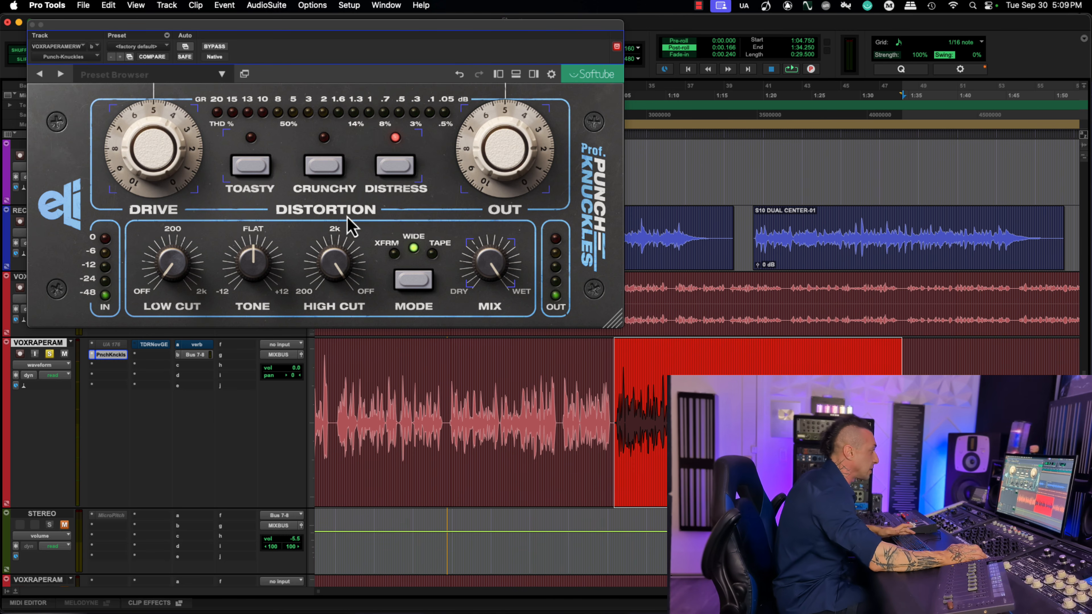
- Compare the VOXRAPERAM track's Distress sound in Tape mode with bypass during playback
left_click(214, 46)
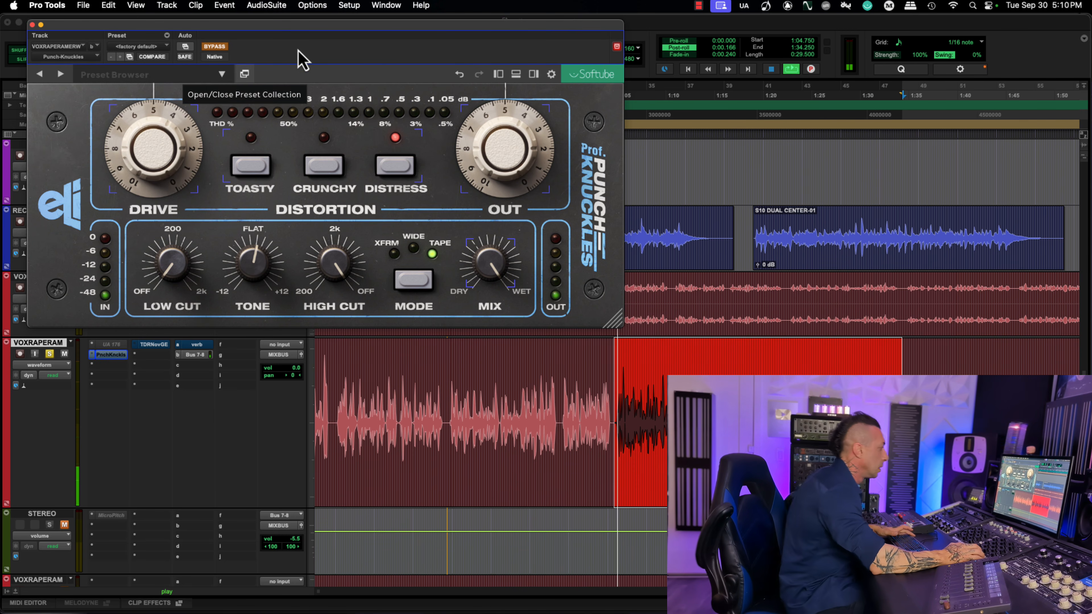
key("space")
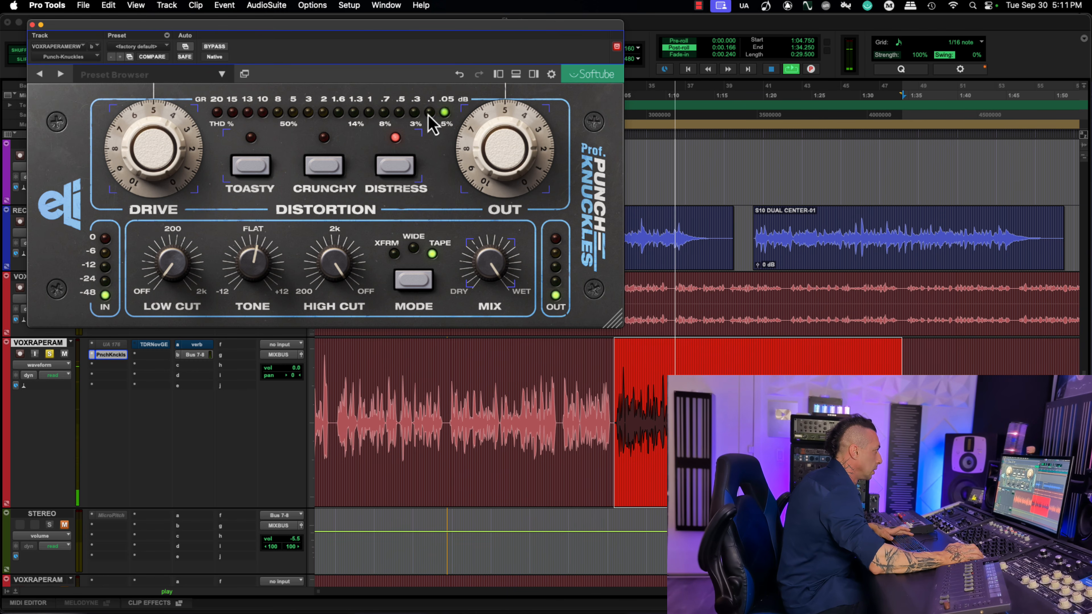
mouse_move(492, 260)
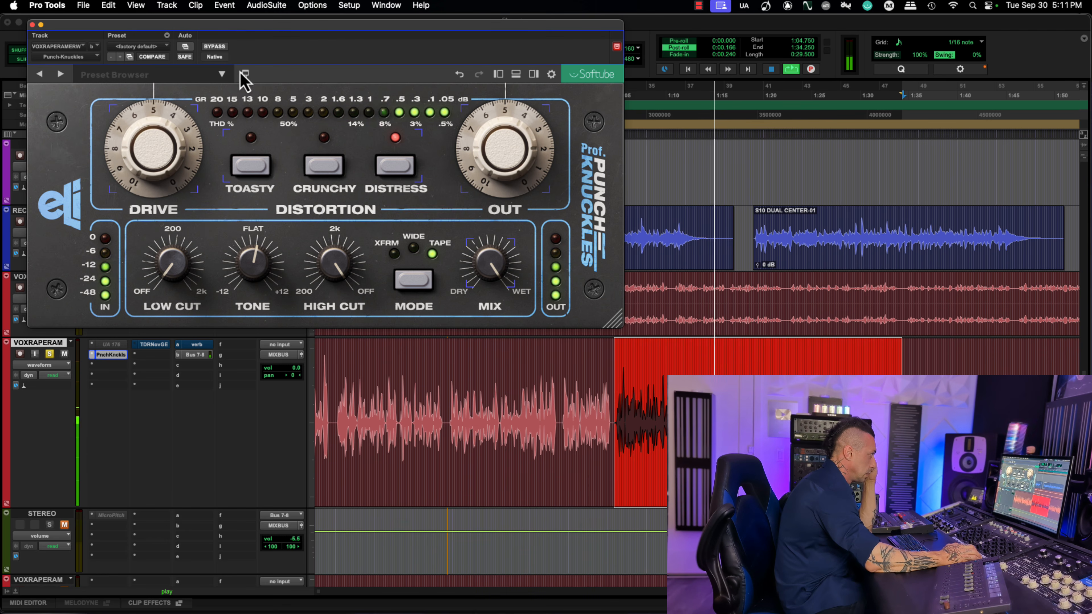
left_click(217, 46)
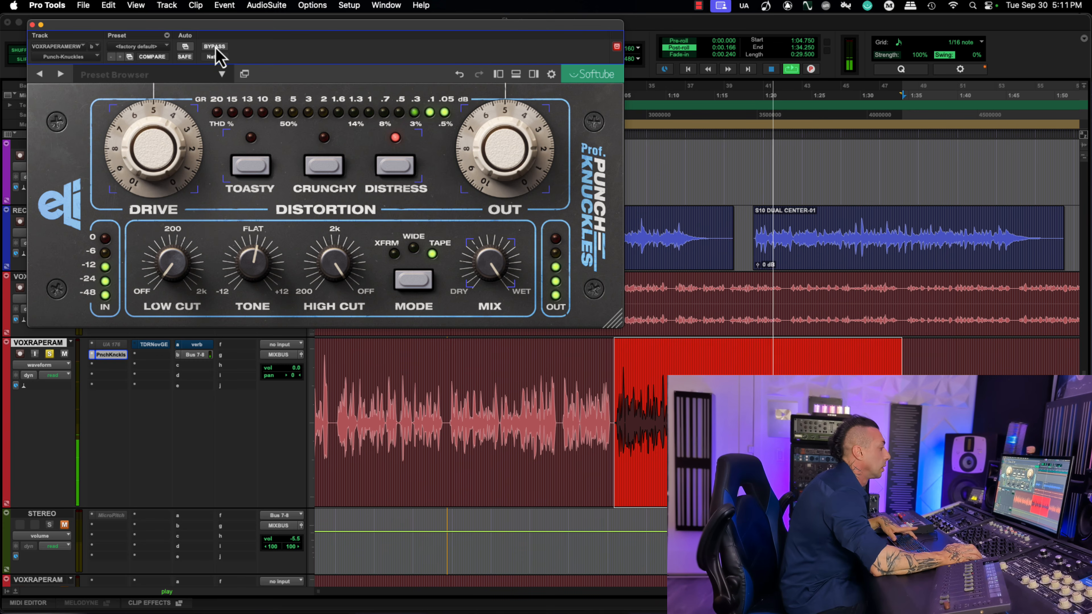
- Select a shorter phrase of the VOXRAPERAM clip starting near 1:04.7 and compare its Distress sound with bypass during playback
key("space")
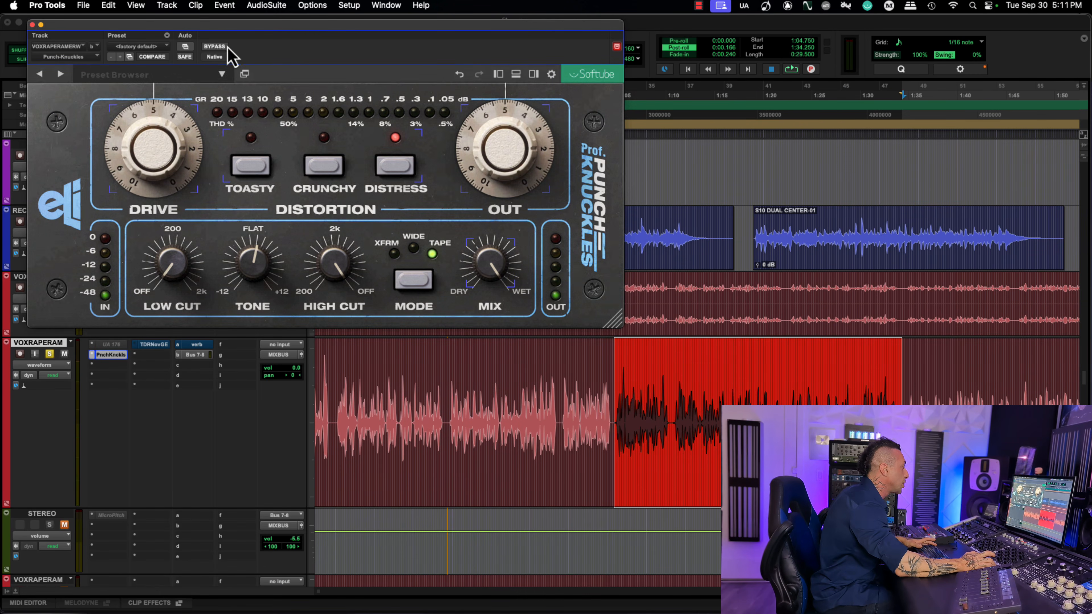
left_click_drag(674, 414, 614, 411)
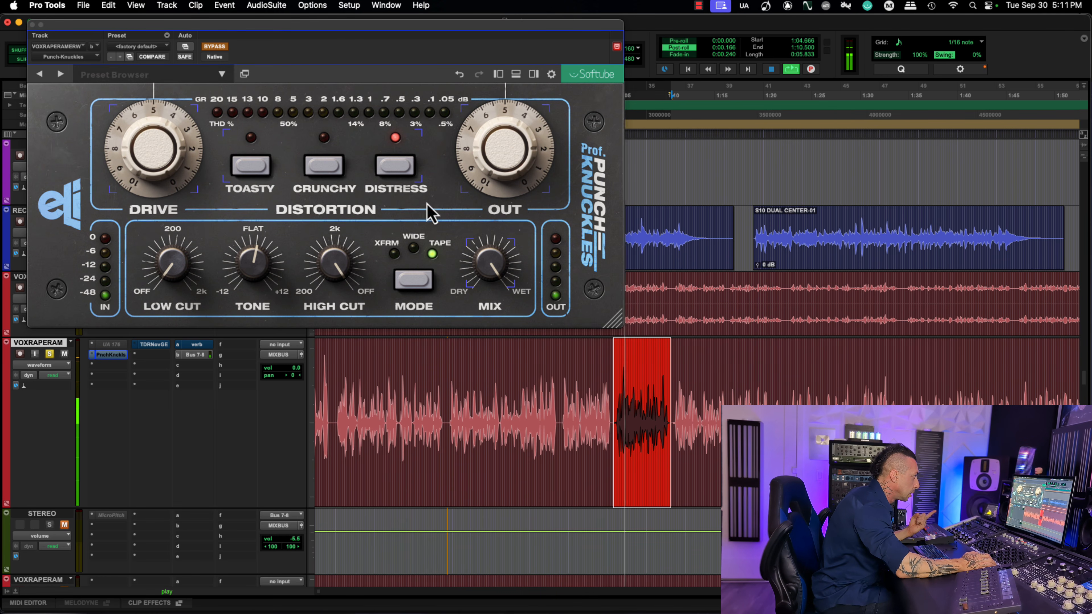
left_click(215, 46)
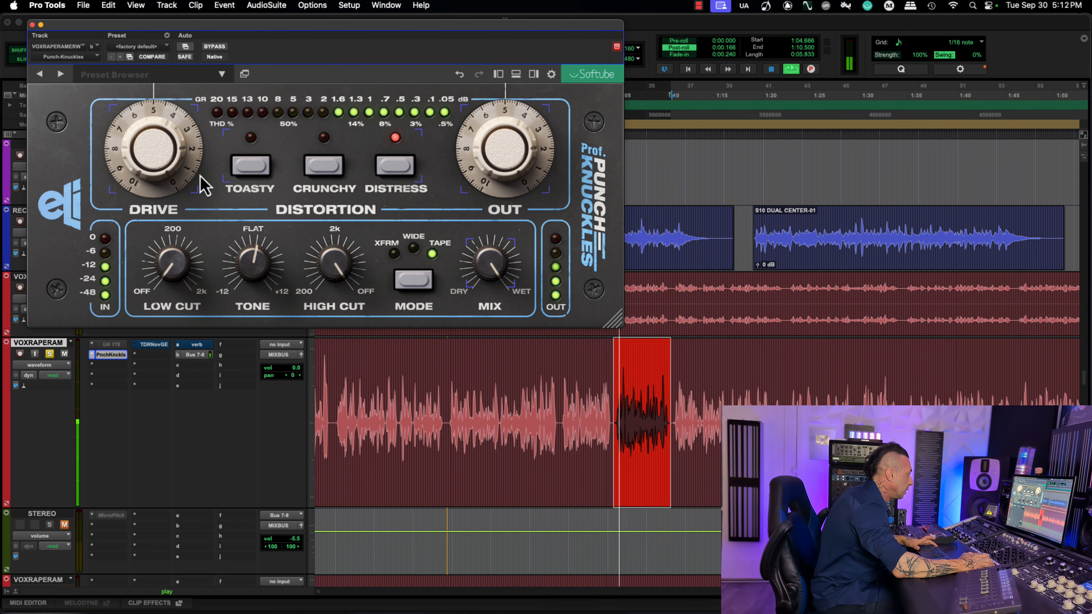
- Try Drive at 6.0 on VOXRAPERAM, cycle through the modes back to Tape and lower Drive to about 5
left_click_drag(172, 160, 172, 149)
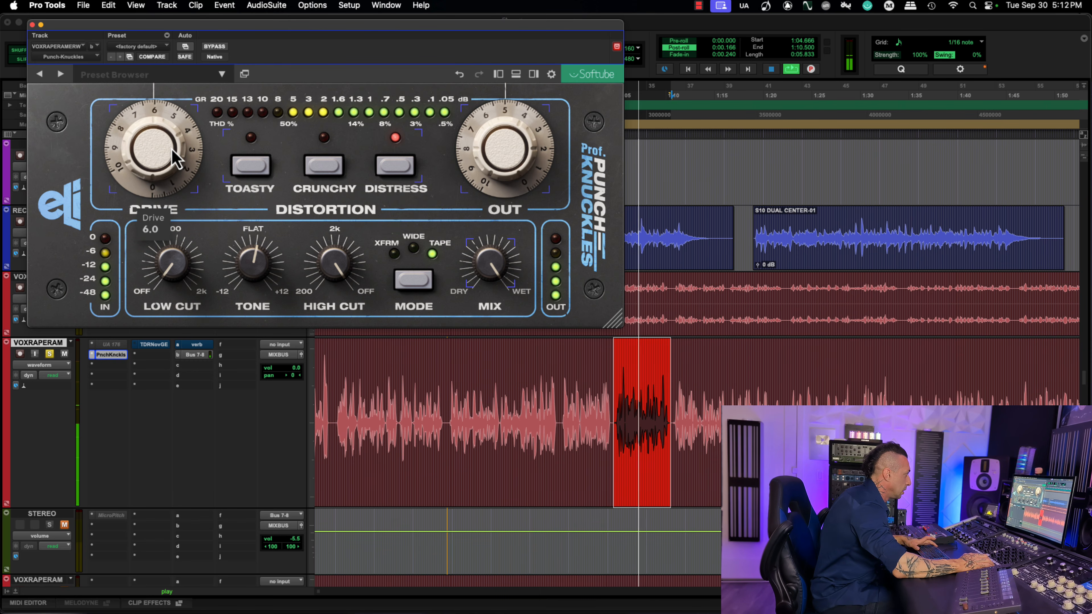
left_click(414, 281)
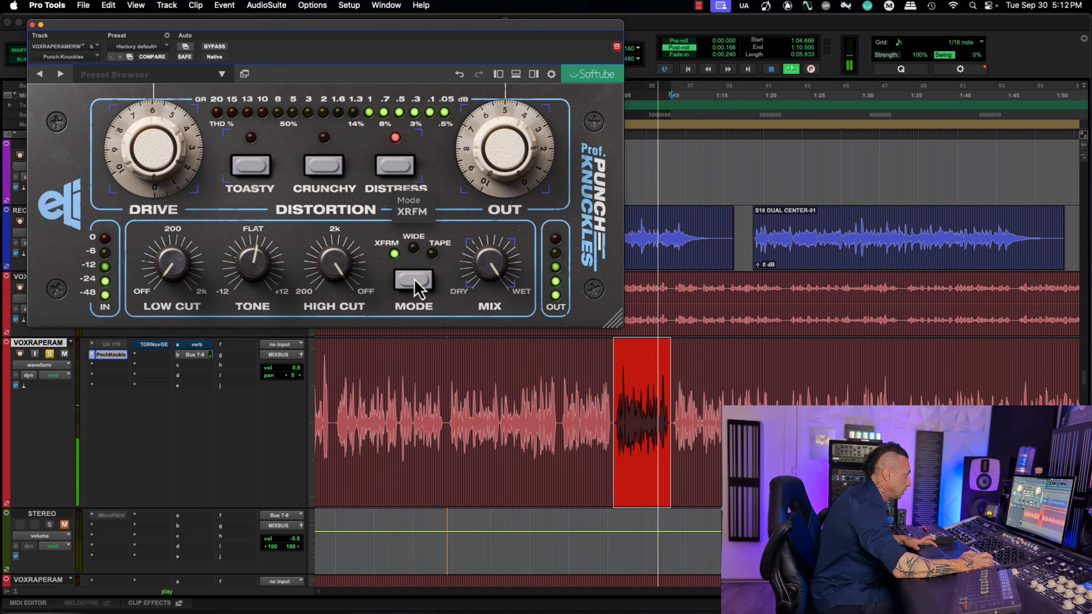
left_click(415, 281)
left_click(413, 279)
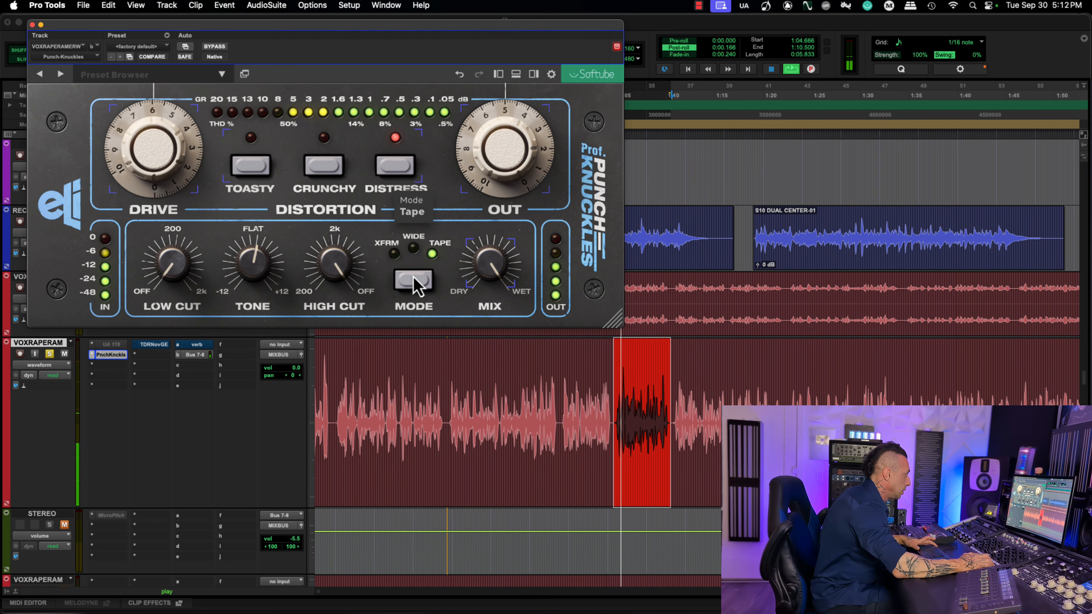
left_click_drag(169, 158, 171, 165)
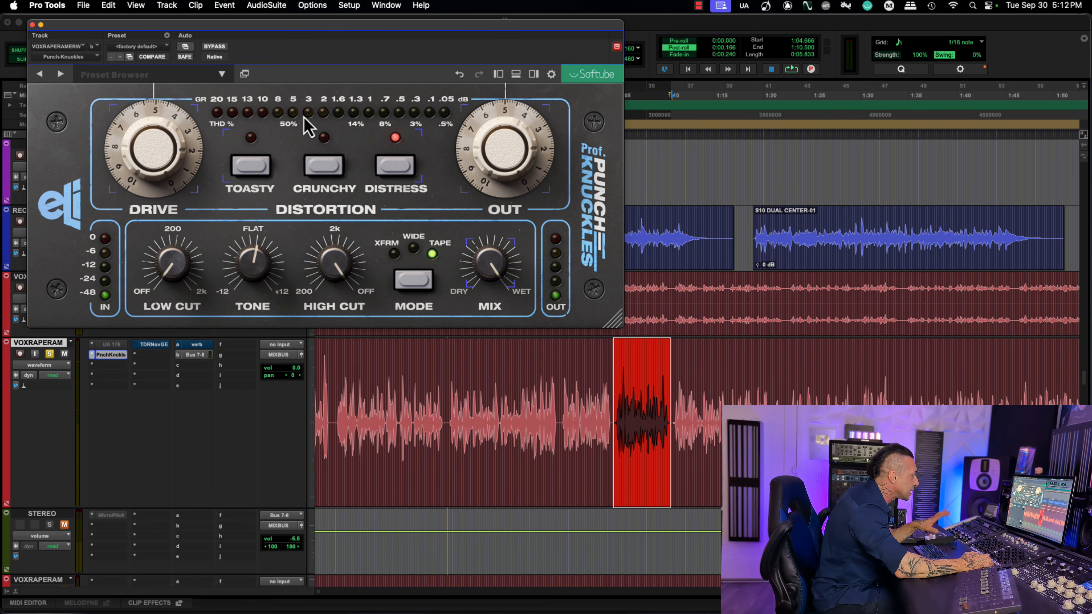
- Play VOXRAPERAM from 0:59.416 and compare the driven Distress setting with bypass
left_click(563, 366)
key("space")
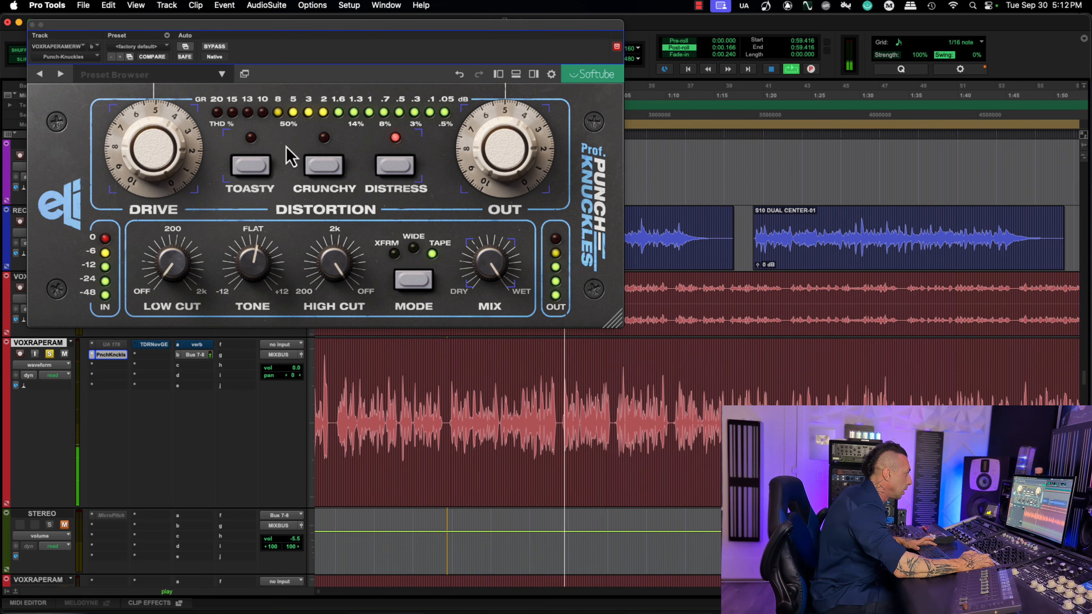
left_click(214, 47)
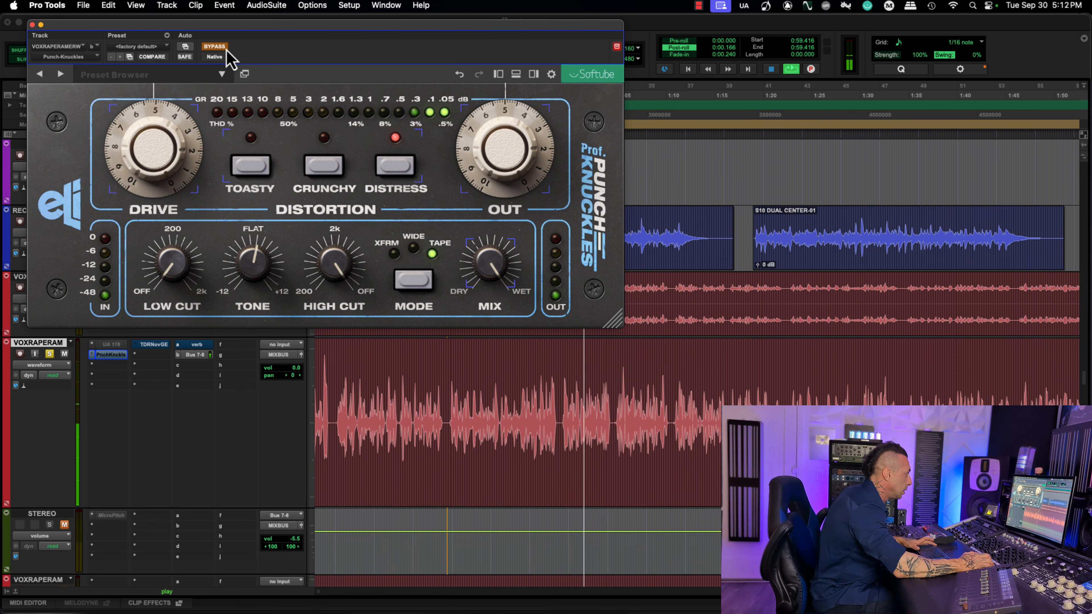
left_click(225, 47)
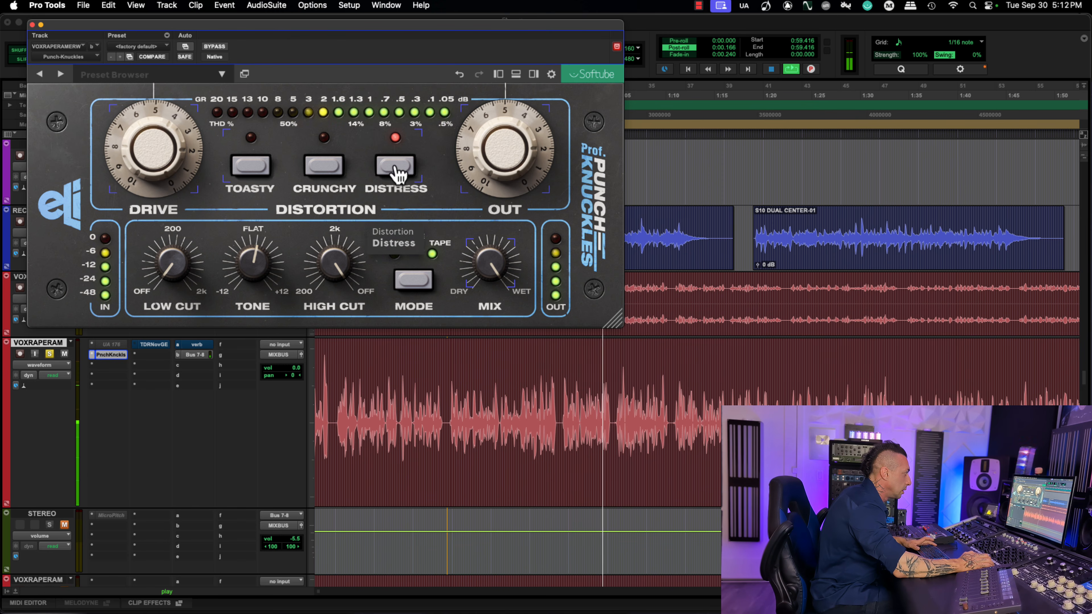
left_click_drag(184, 159, 181, 159)
left_click(222, 48)
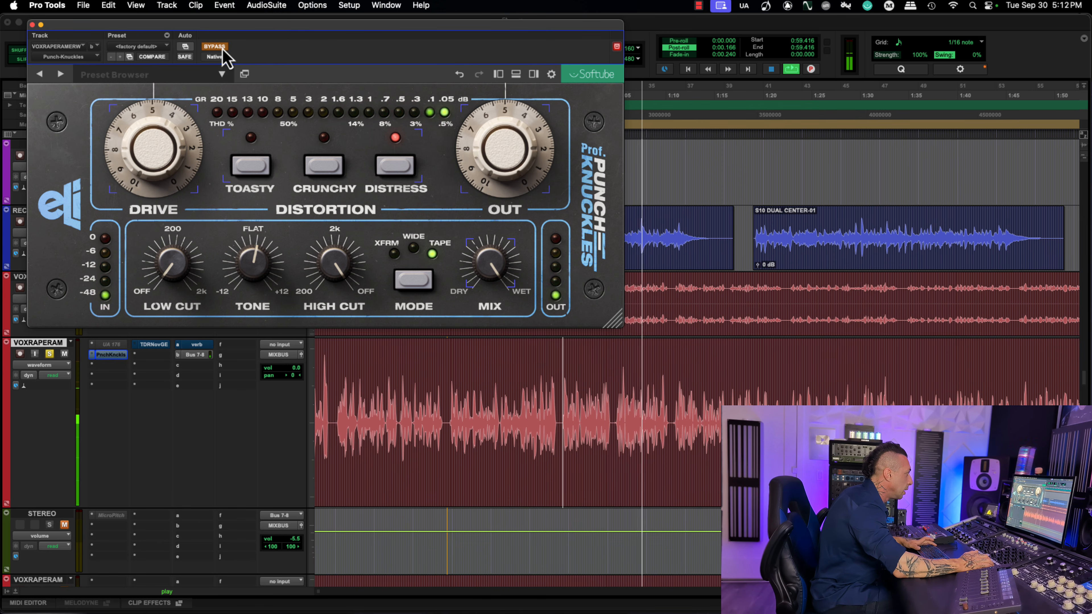
left_click(222, 48)
key("space")
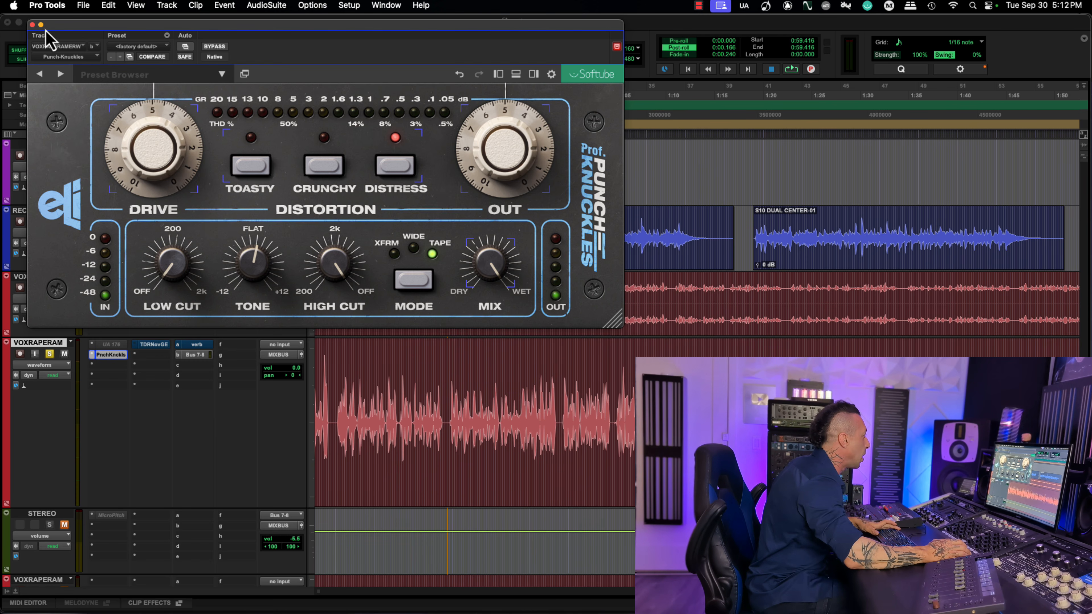
- Open Punch-Knuckles on the REChnl1dp1061 guitar track, play the S10 STRUMGTR-01 clip and take the plugin out of bypass
left_click(32, 25)
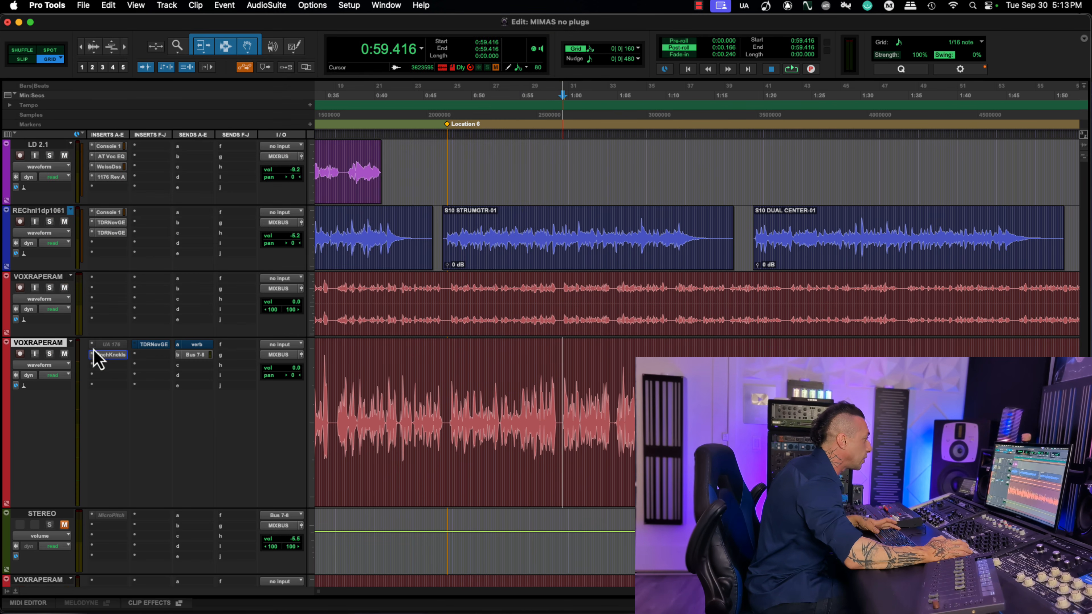
key("alt+a")
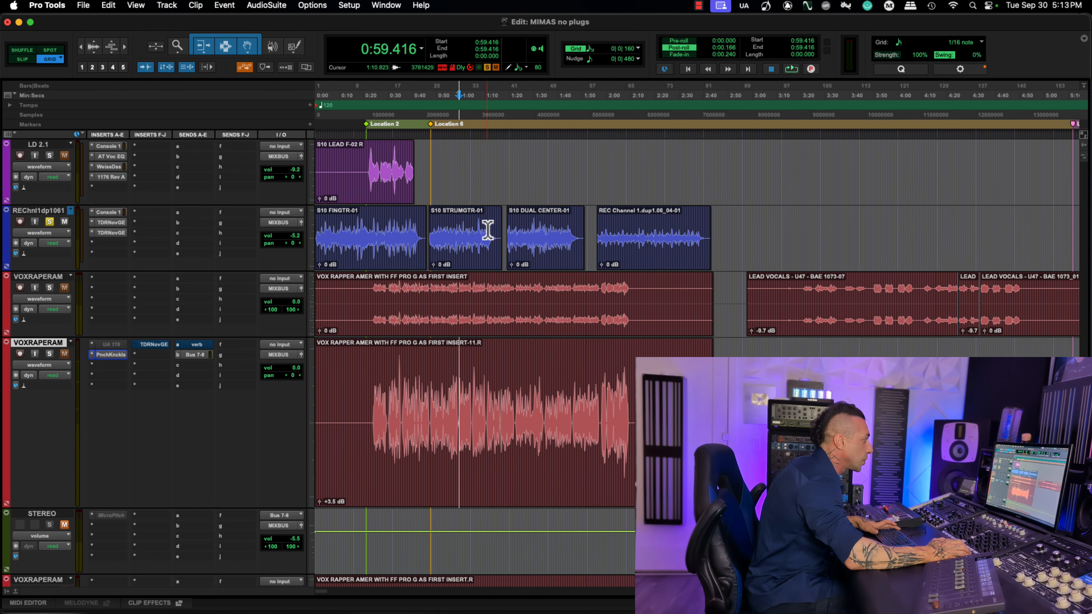
left_click(541, 248)
left_click(112, 233)
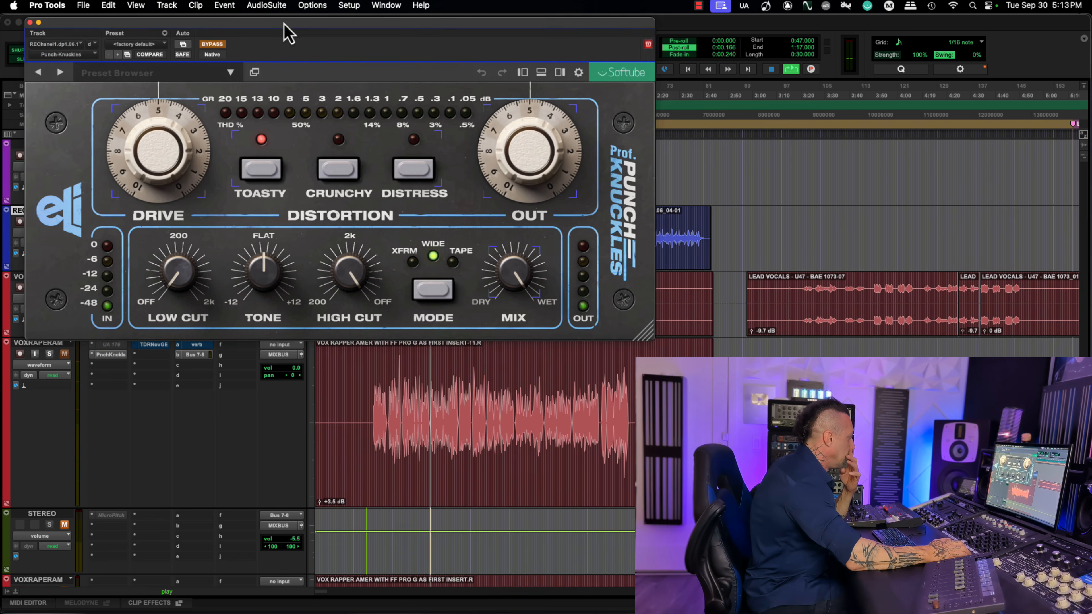
key("space")
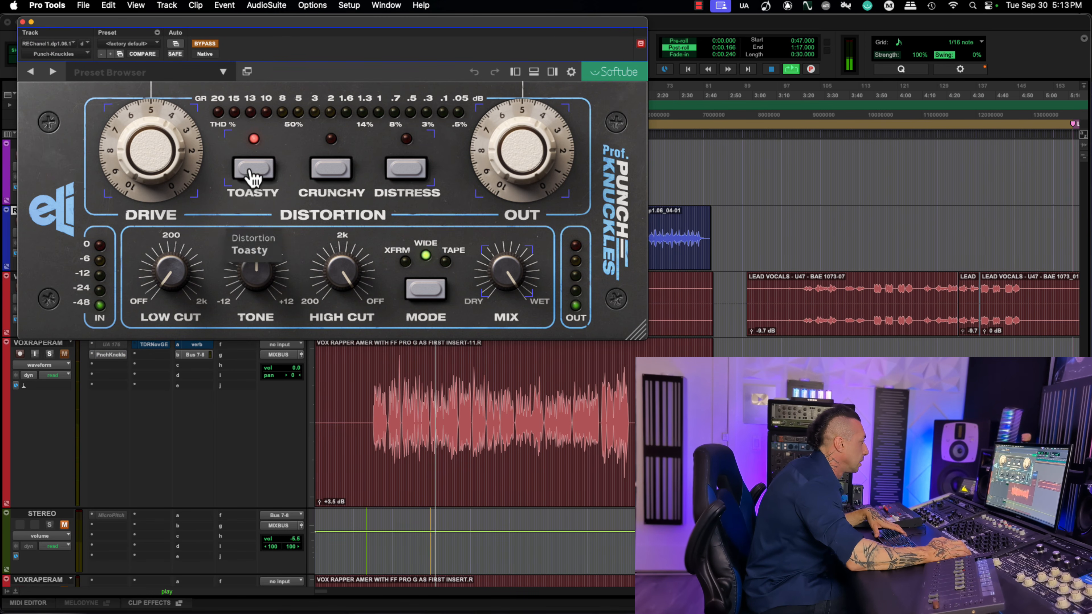
left_click(204, 44)
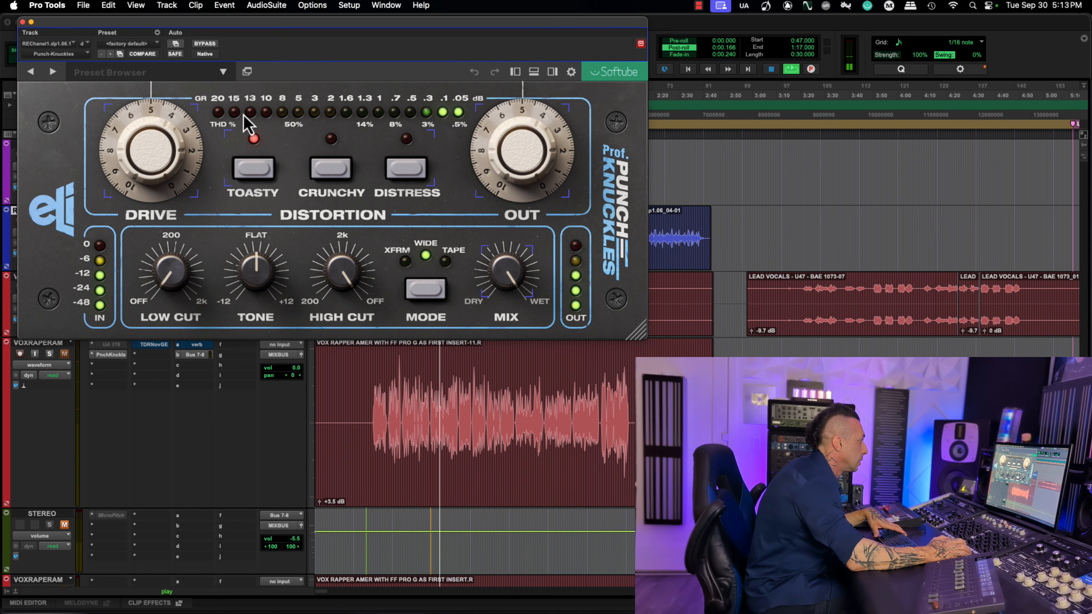
- Set the guitar's Punch-Knuckles to Tape mode, raise Drive to about 6, choose Crunchy distortion and compare with bypass
left_click(447, 264)
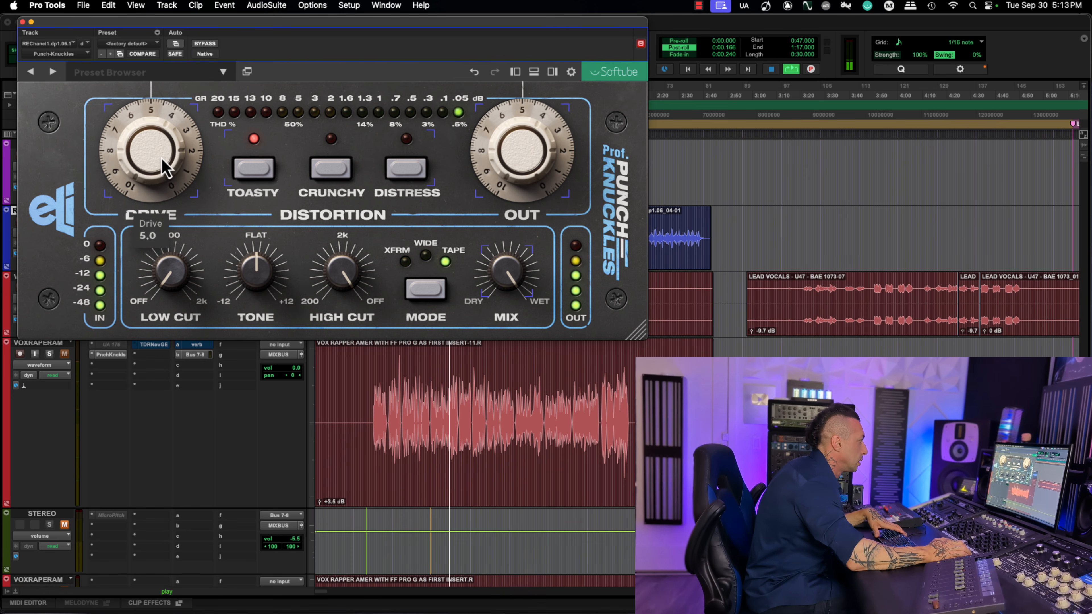
left_click_drag(161, 147, 161, 152)
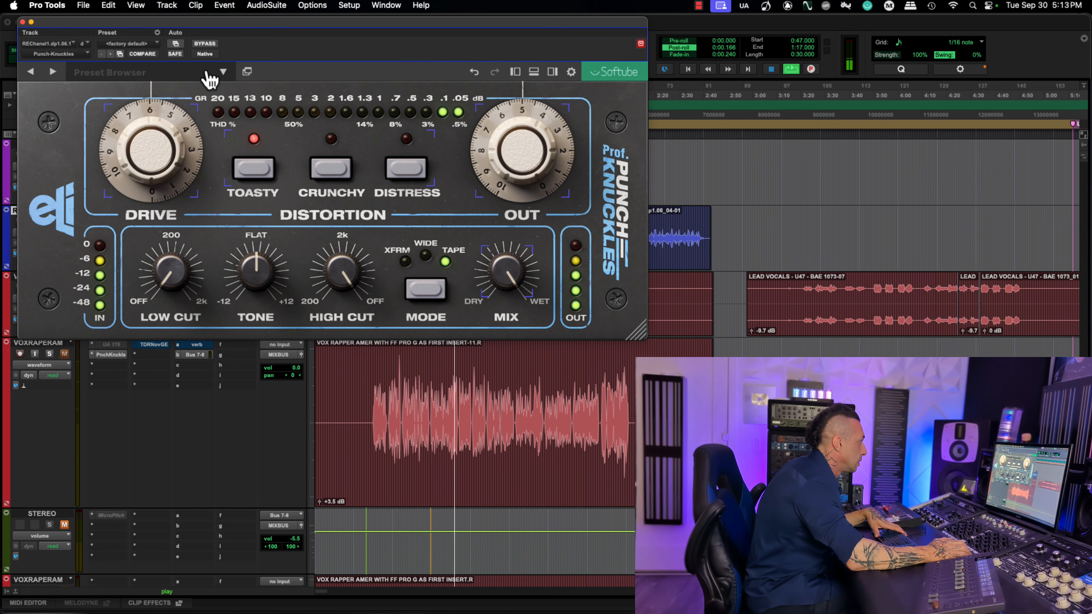
left_click(331, 169)
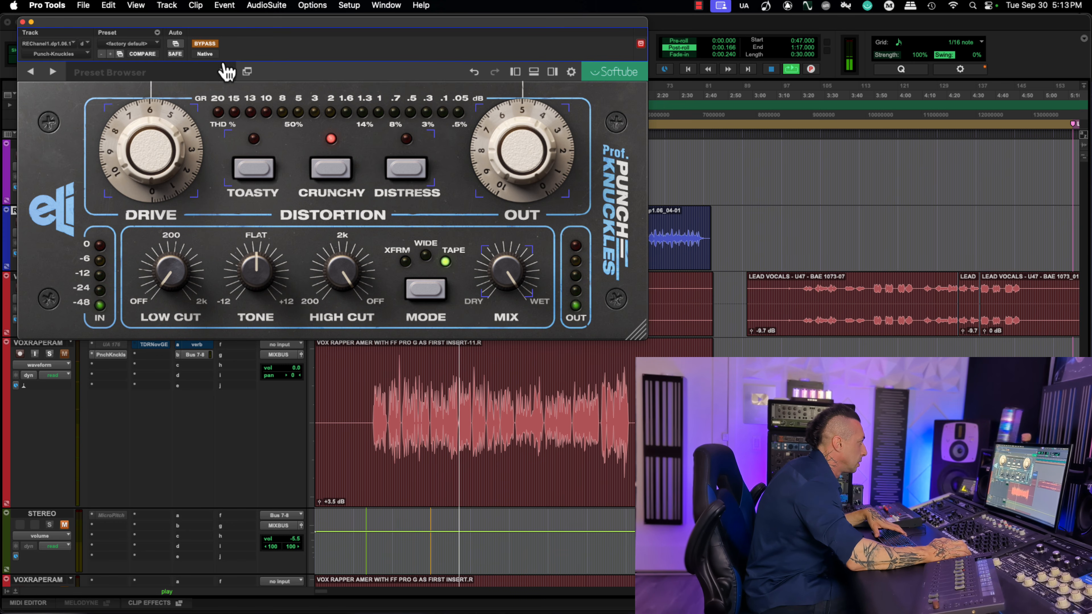
left_click(212, 47)
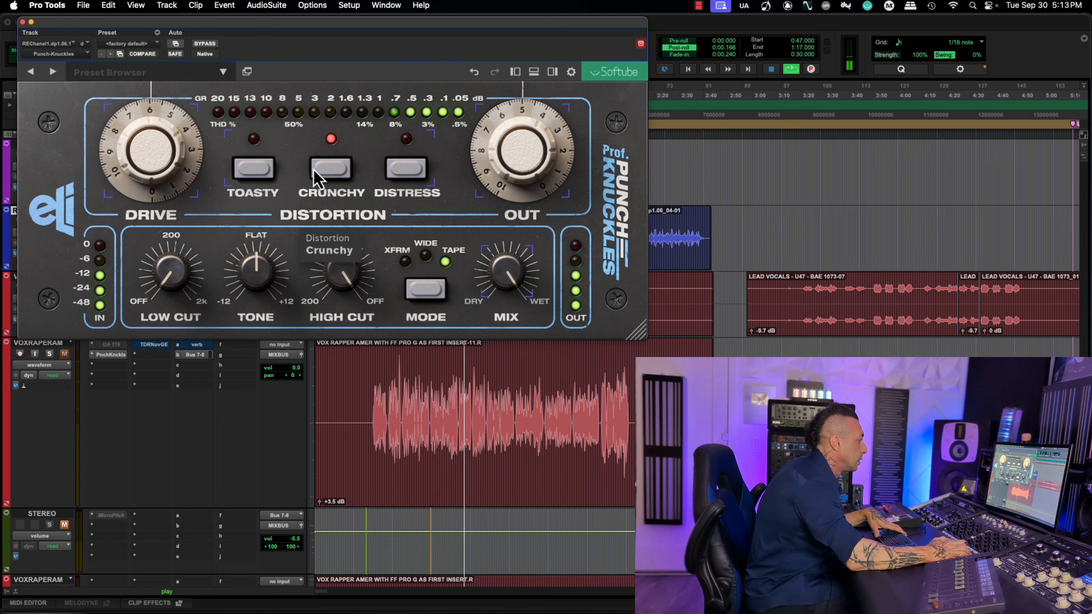
- Raise the guitar's Tone to about 0.9 dB, compare Toasty distortion with bypass and return to Crunchy
left_click_drag(250, 272, 250, 264)
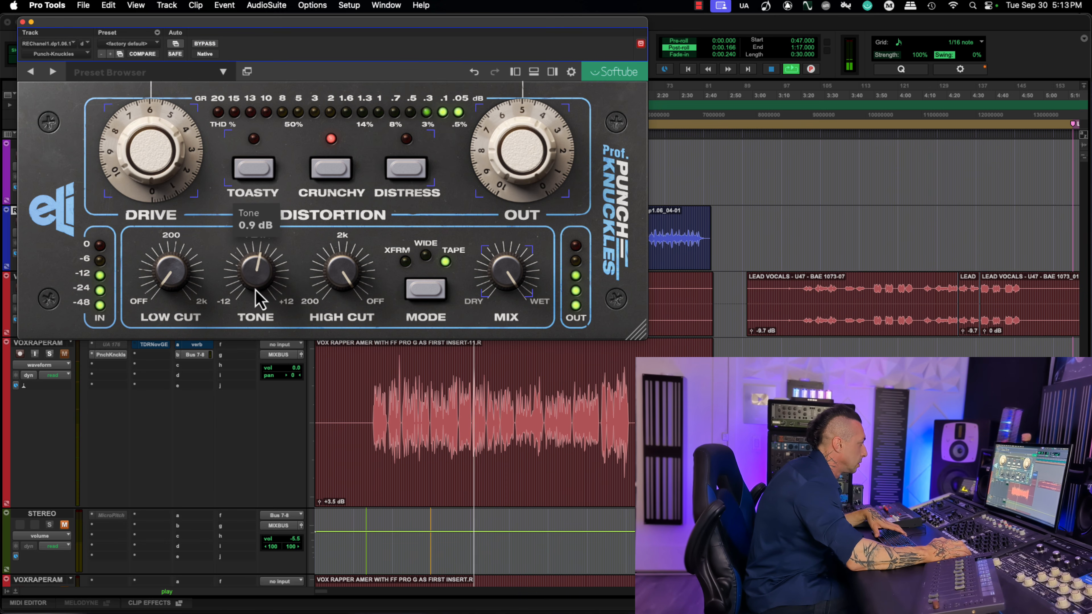
left_click(253, 169)
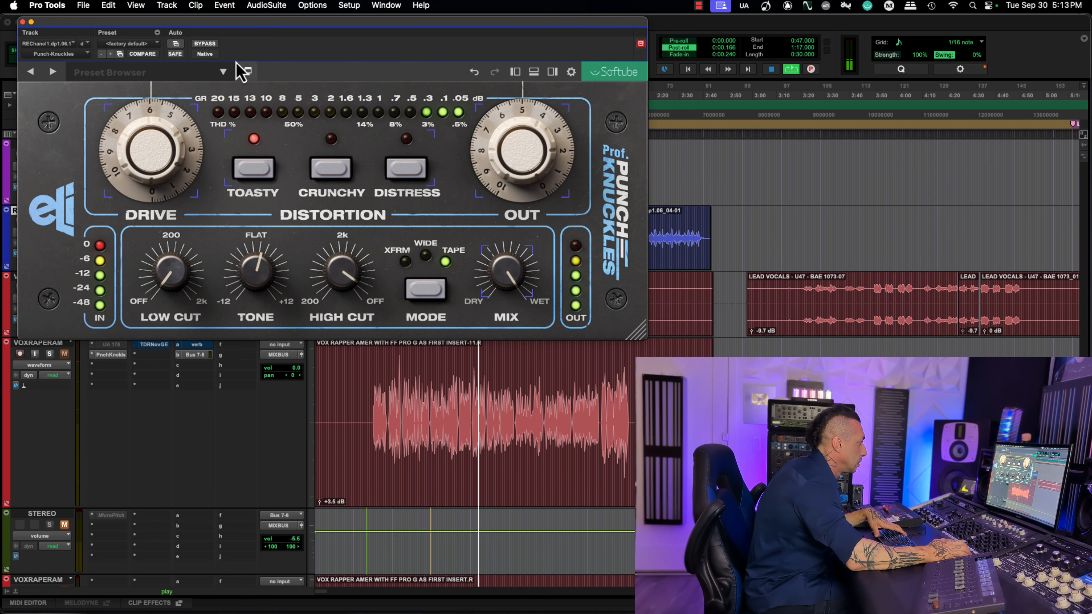
left_click(206, 45)
left_click(208, 44)
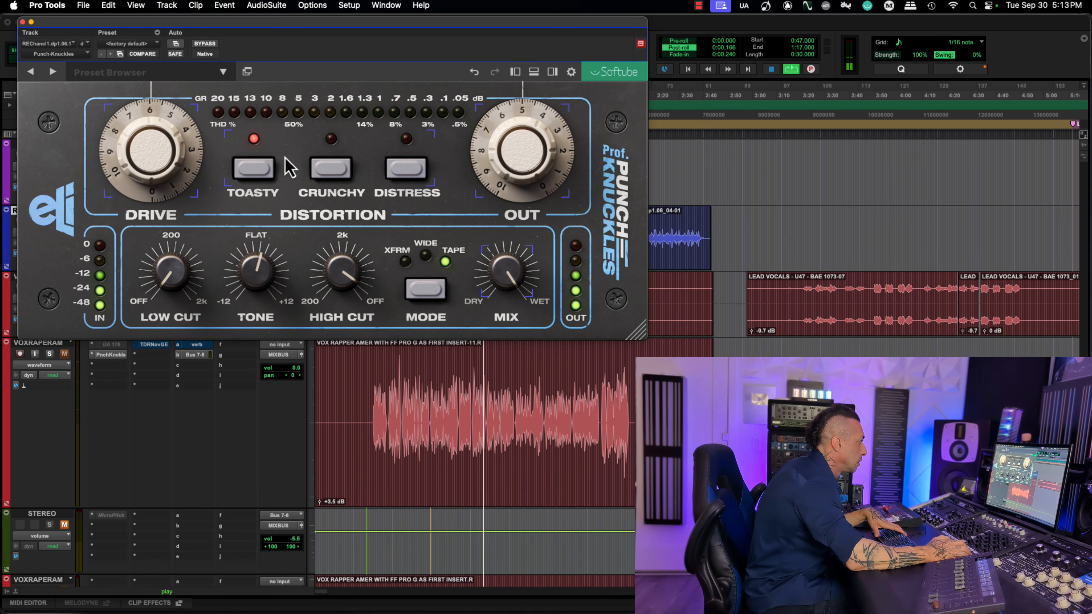
left_click(331, 169)
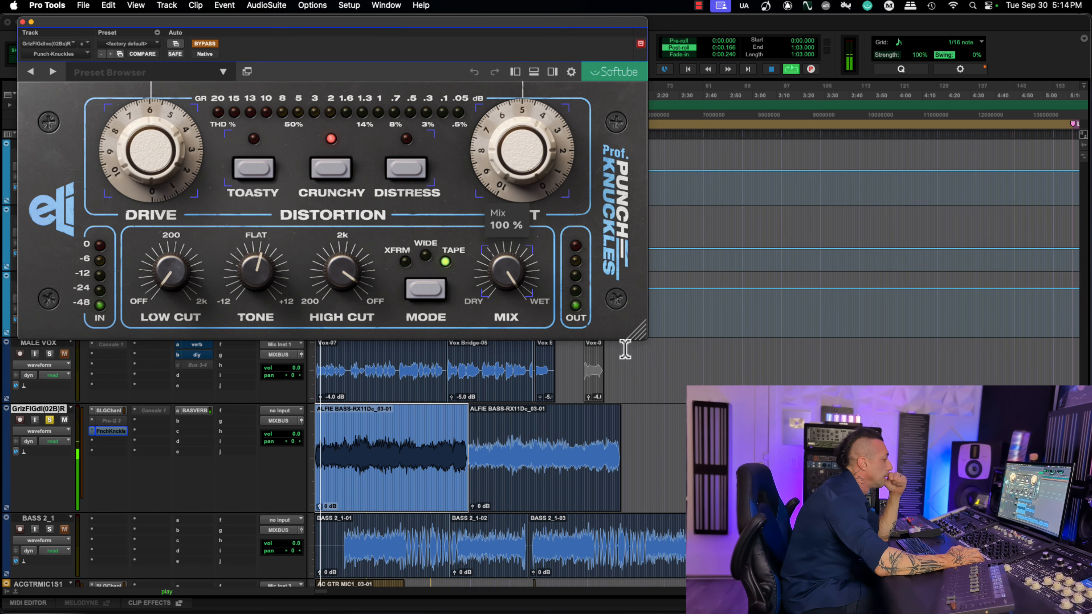
- Enlarge the bass track's Punch-Knuckles window, set Wide mode with Toasty distortion and raise Drive to about 7.5
left_click_drag(640, 333, 739, 388)
left_click(464, 292)
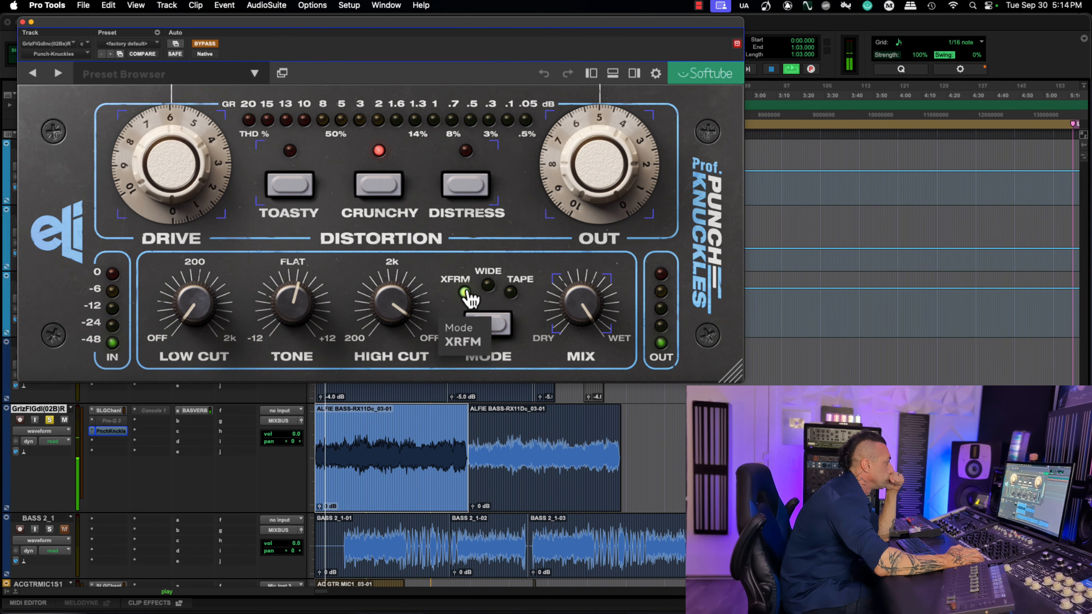
left_click(488, 285)
left_click(307, 185)
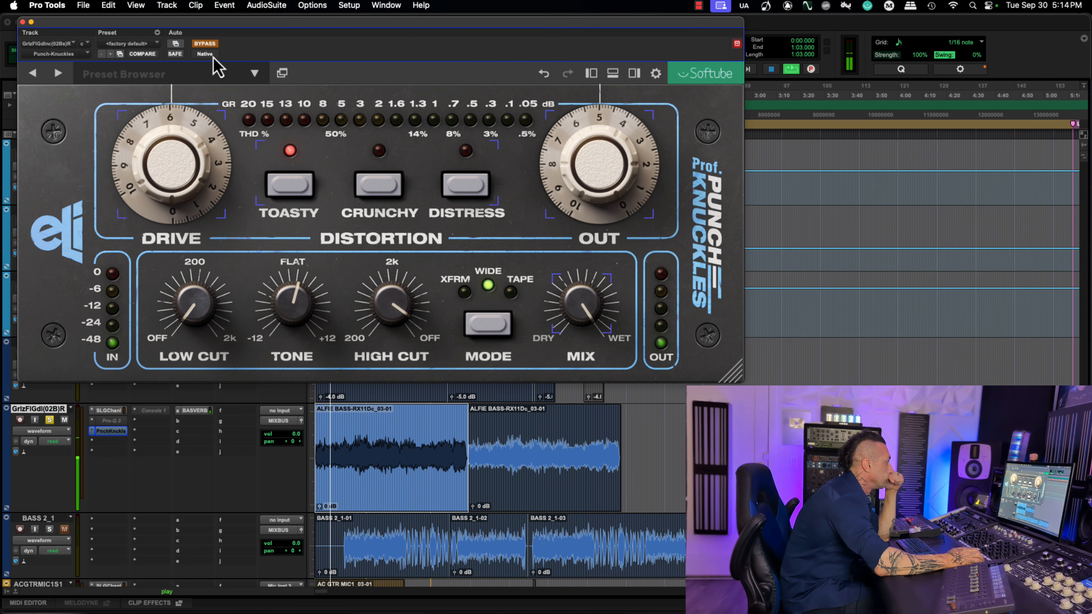
mouse_move(189, 161)
left_mouse_down()
mouse_move(158, 164)
mouse_move(180, 143)
mouse_move(192, 163)
left_mouse_up()
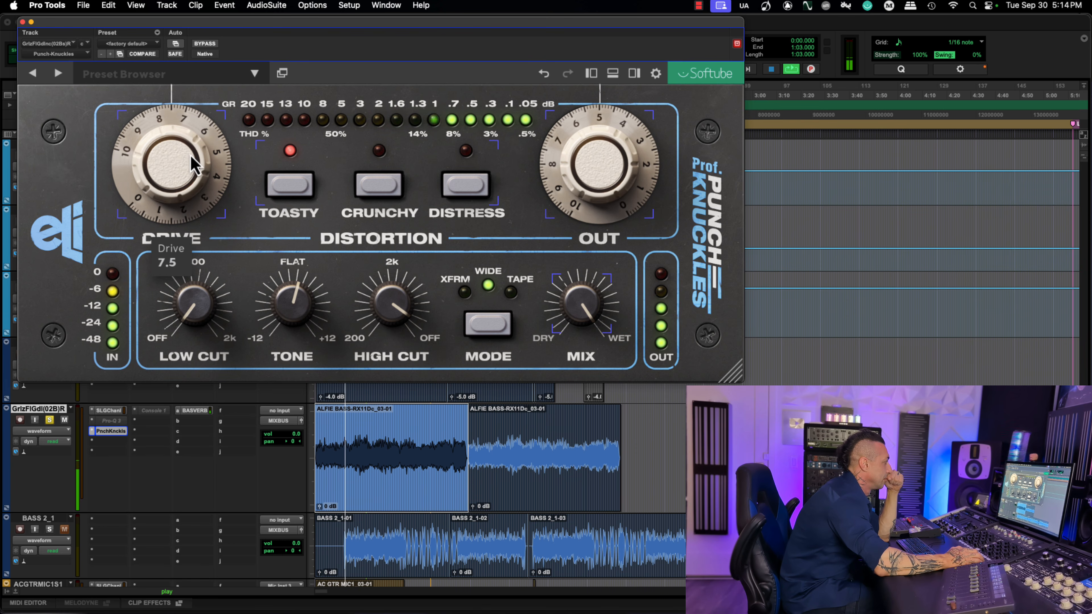
- Switch the bass to Tape mode, compare with bypass, return Tone to flat and lower the High Cut
left_click(489, 323)
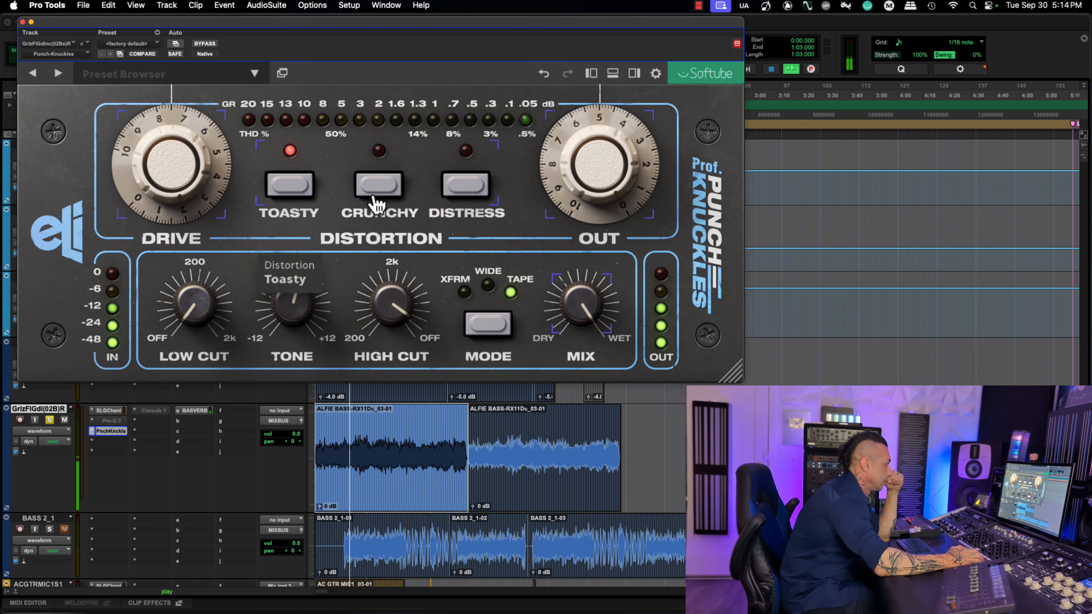
left_click(204, 44)
left_click_drag(307, 299, 305, 312)
left_click_drag(392, 319, 394, 337)
- Switch the bass to Crunchy distortion, reduce Drive to about 6.5 and compare with bypass
left_click(378, 184)
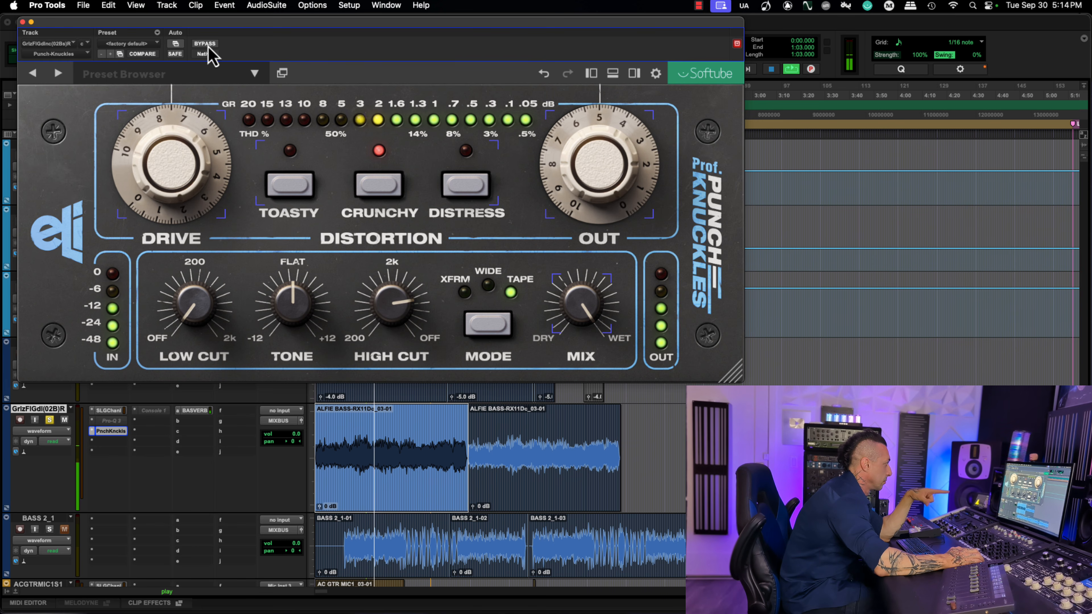
left_click_drag(171, 145, 171, 165)
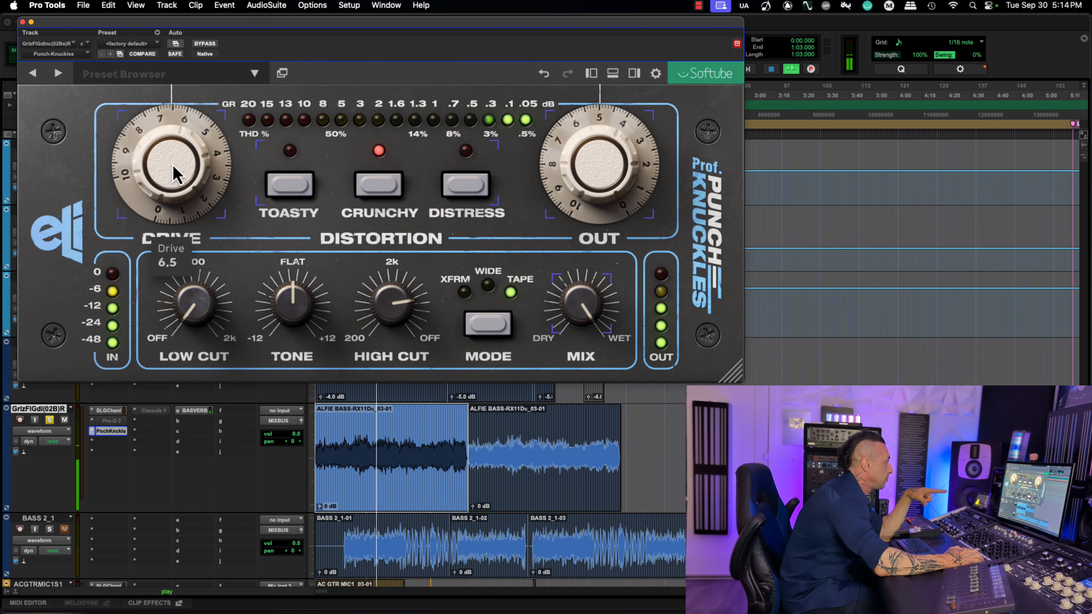
left_click(210, 44)
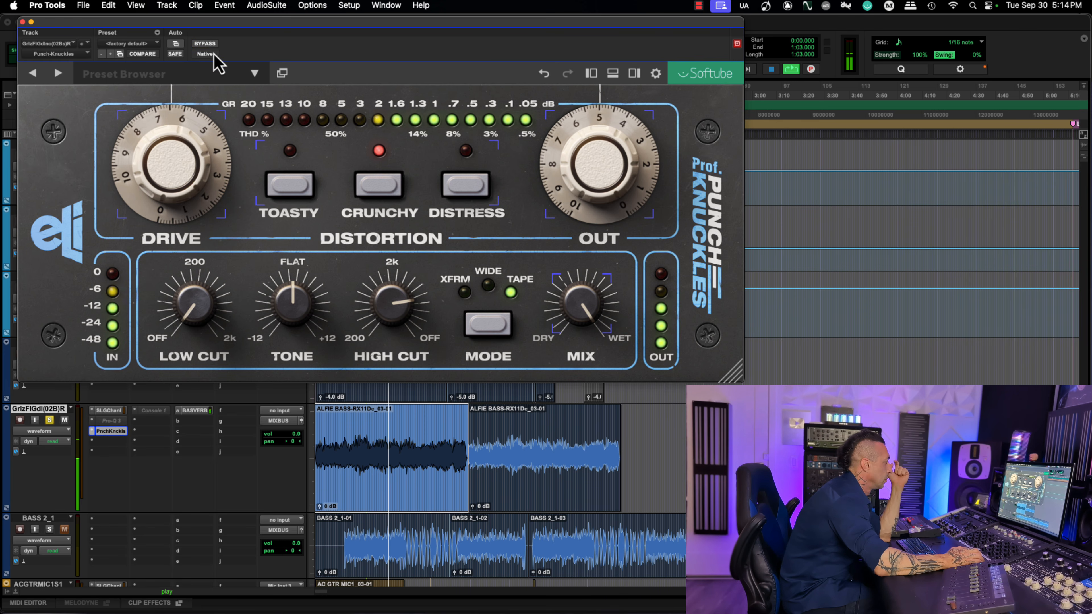
left_click(212, 46)
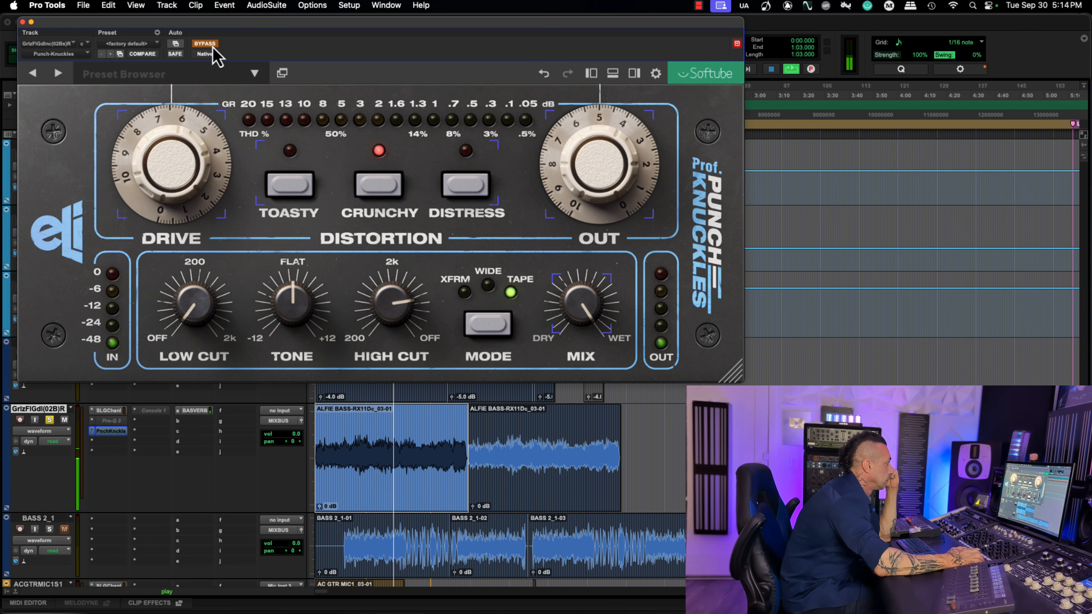
left_click(210, 44)
- Try Distress distortion on the bass with Drive at about 5, compare with bypass and open the High Cut to 19910 Hz
left_click_drag(180, 166, 176, 190)
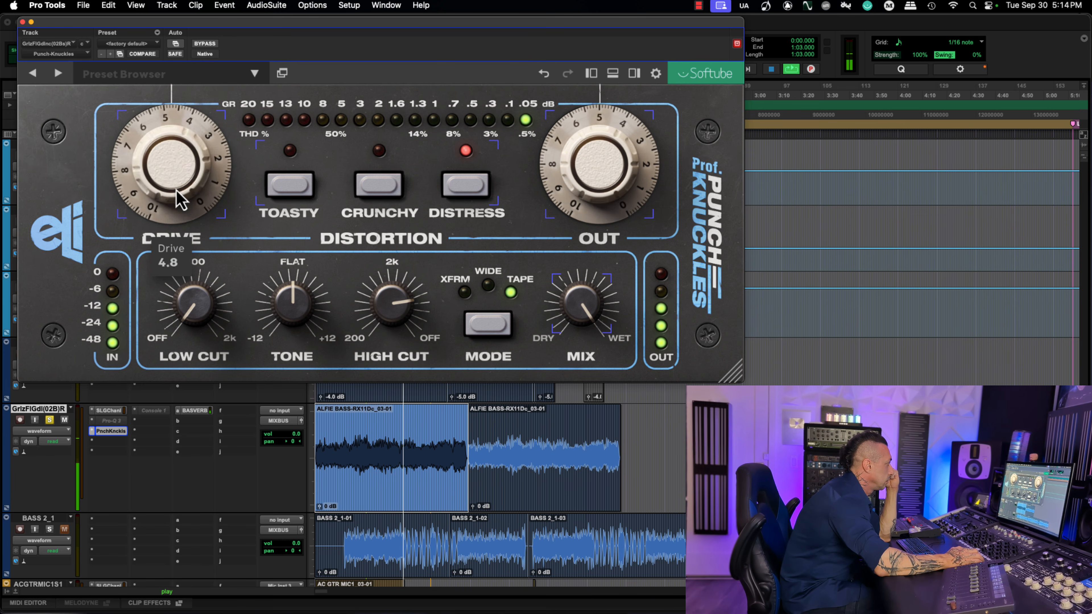
left_click(212, 45)
left_click_drag(397, 306, 402, 279)
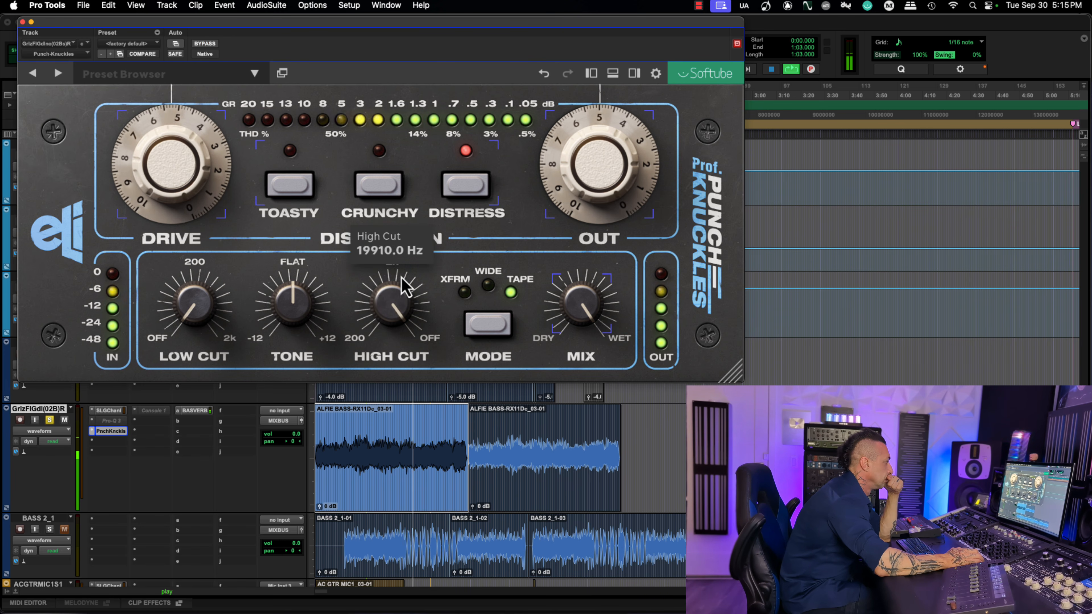
- Switch the bass to XFRM mode with Toasty distortion, raise Drive to 7.0 and compare with bypass
left_click(488, 325)
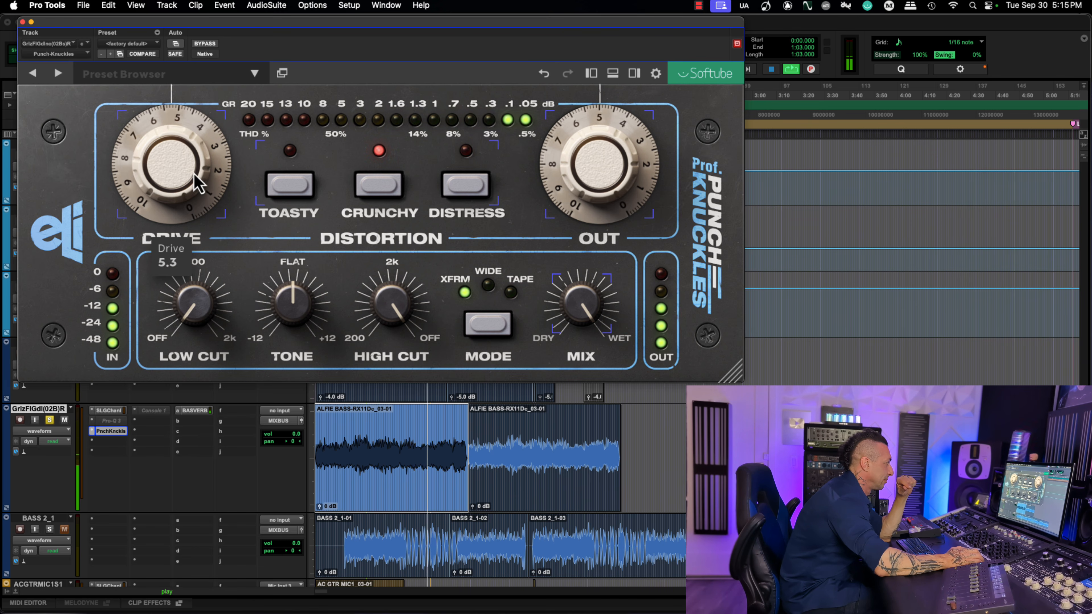
scroll(176, 165, "up", 5)
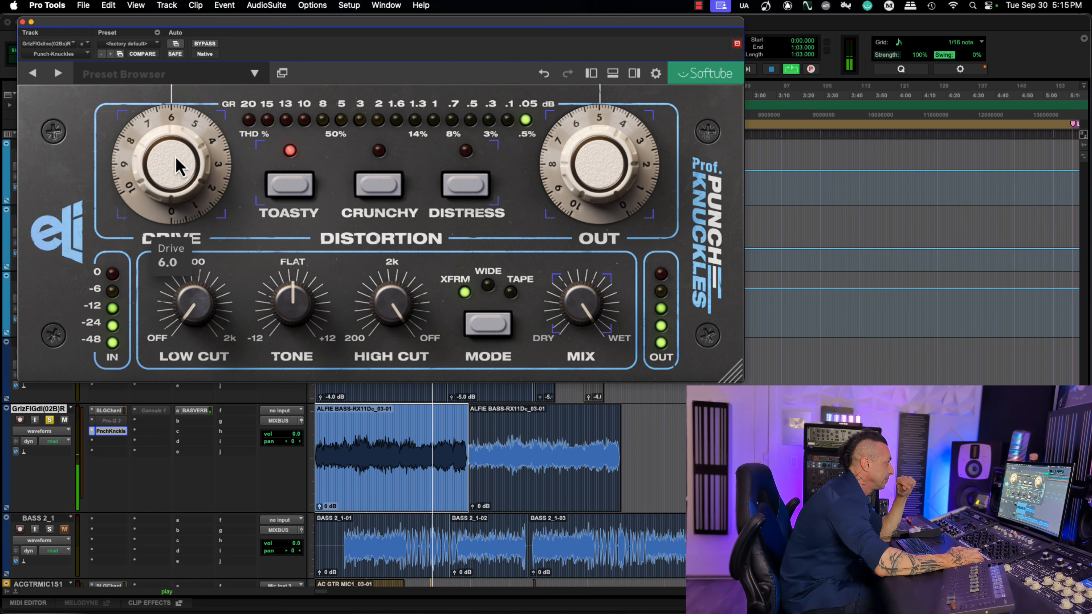
scroll(152, 166, "up", 5)
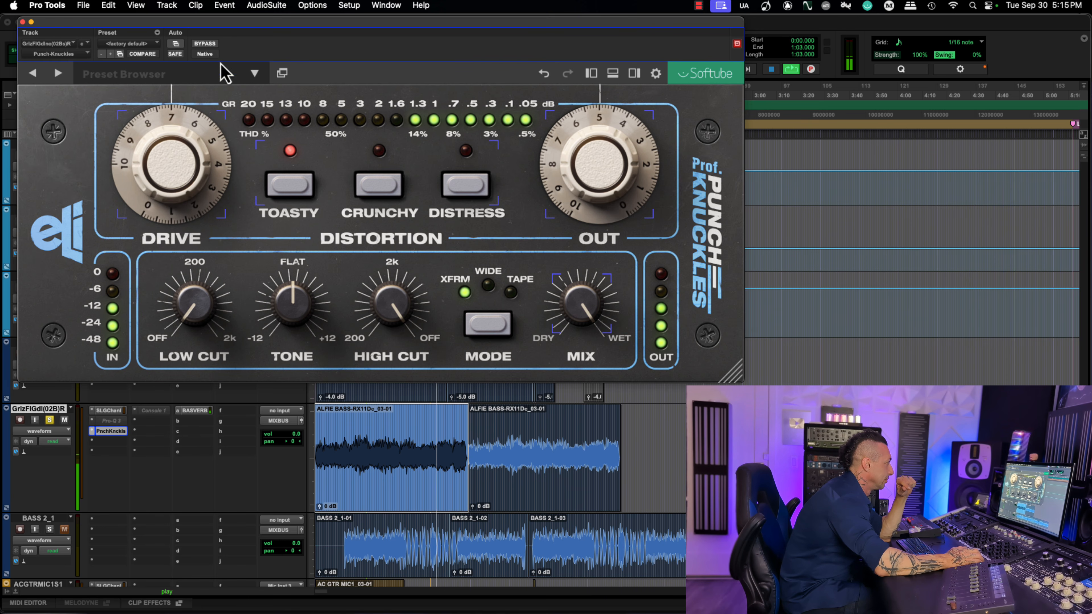
left_click(212, 45)
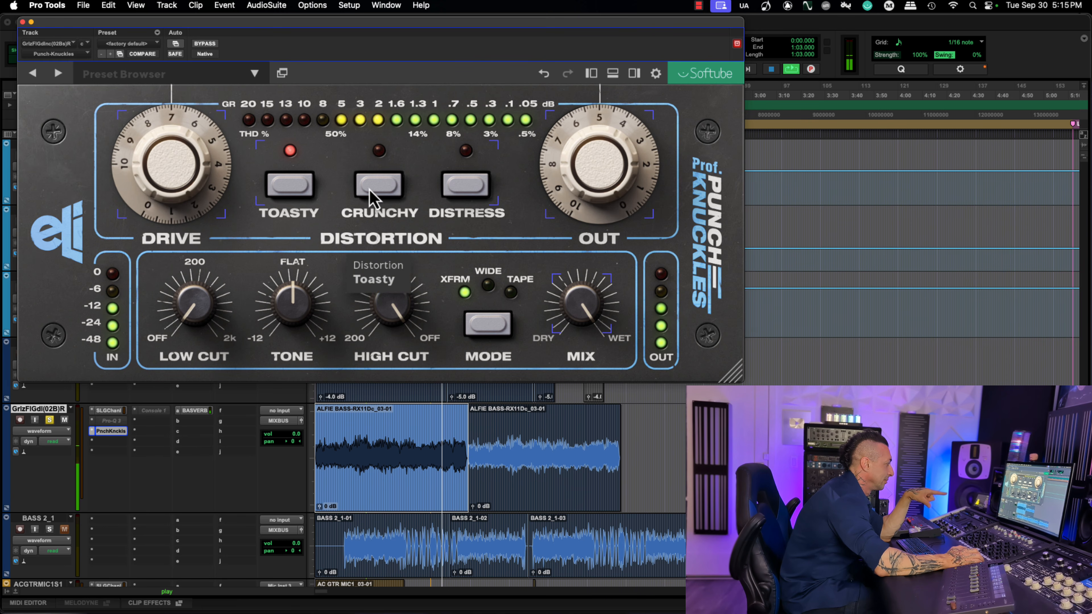
- Switch the bass to Crunchy distortion, reduce Drive slightly below 7 and compare briefly with Distress
left_click(373, 199)
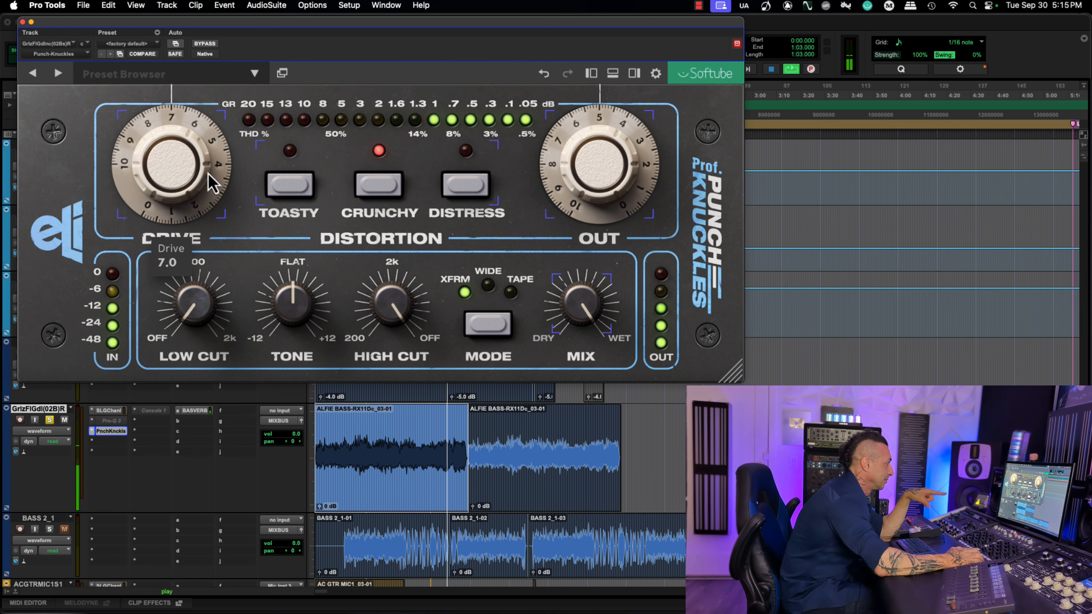
scroll(175, 172, "down", 3)
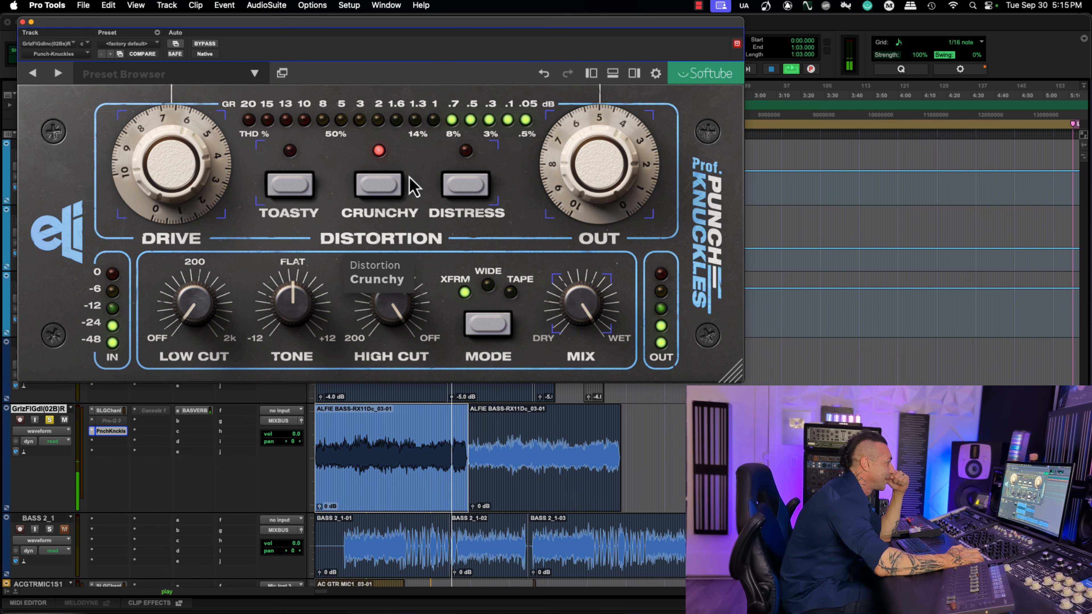
left_click(456, 184)
left_click(387, 190)
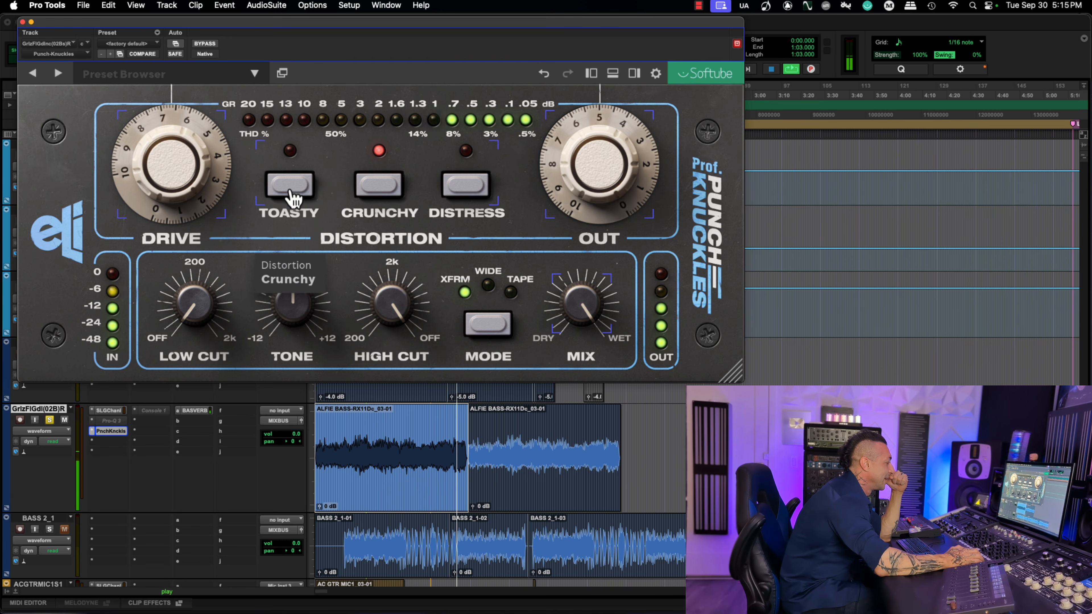
- Lower the bass Tone to -4.3 dB and compare the sound with bypass
left_click_drag(297, 297, 295, 314)
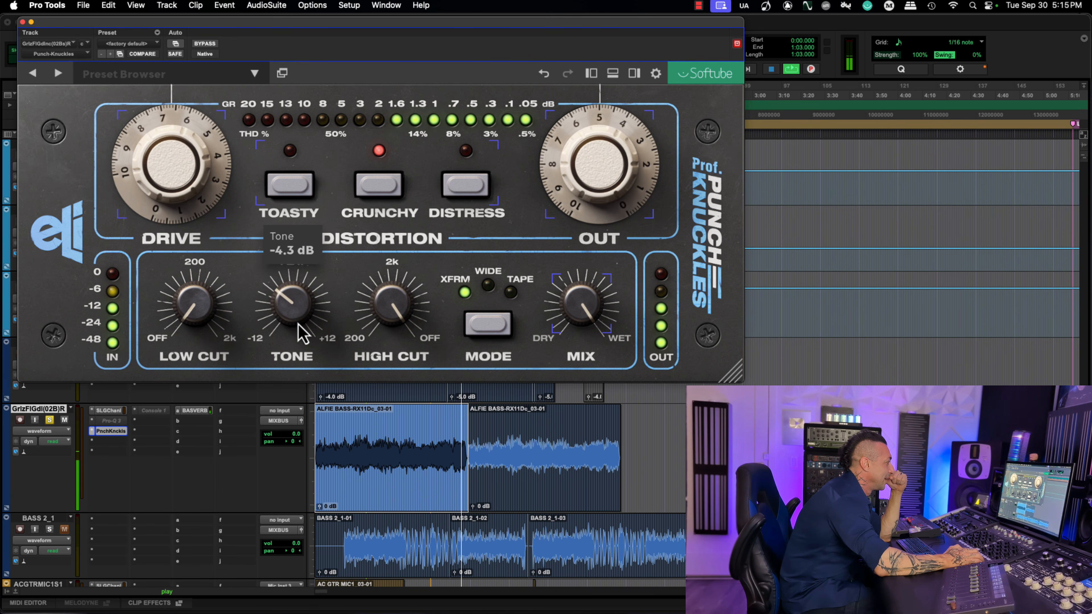
left_click(205, 44)
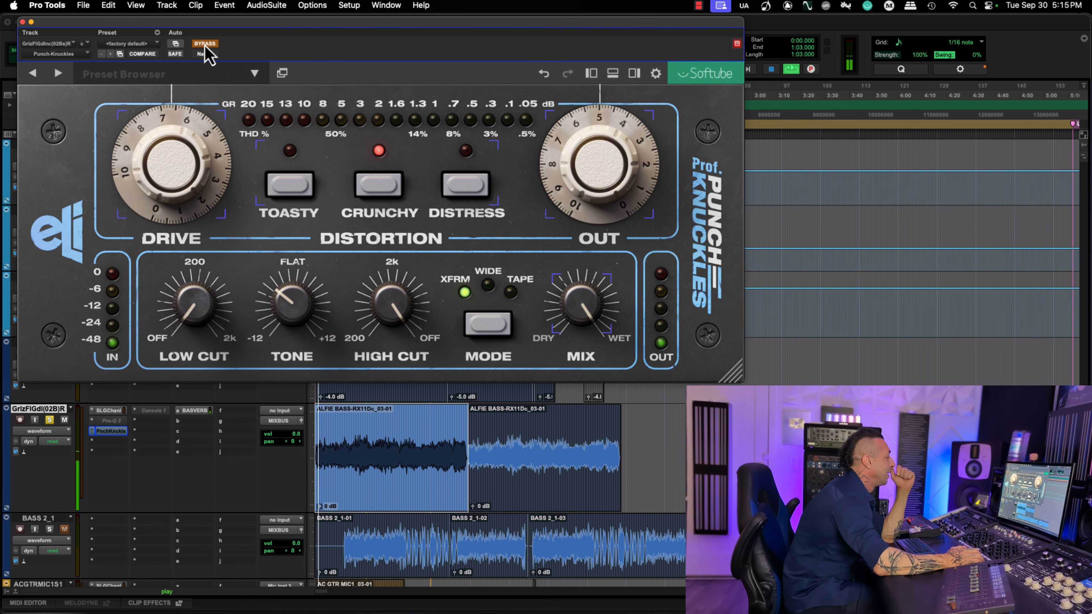
left_click(205, 44)
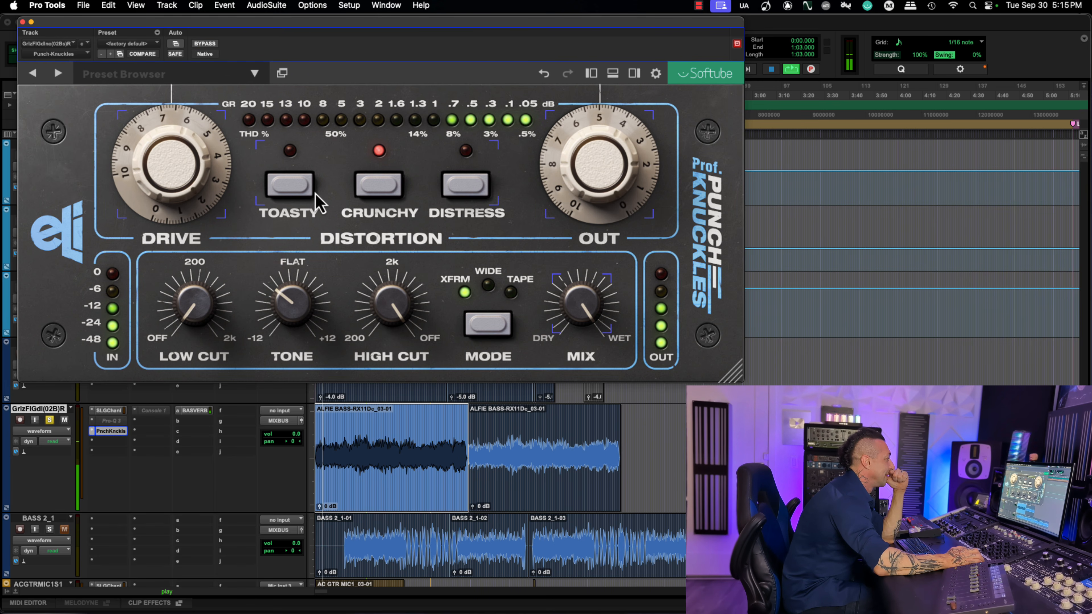
- Compare Toasty with Crunchy distortion on the bass, keep Crunchy and raise Drive slightly above 7
mouse_move(299, 294)
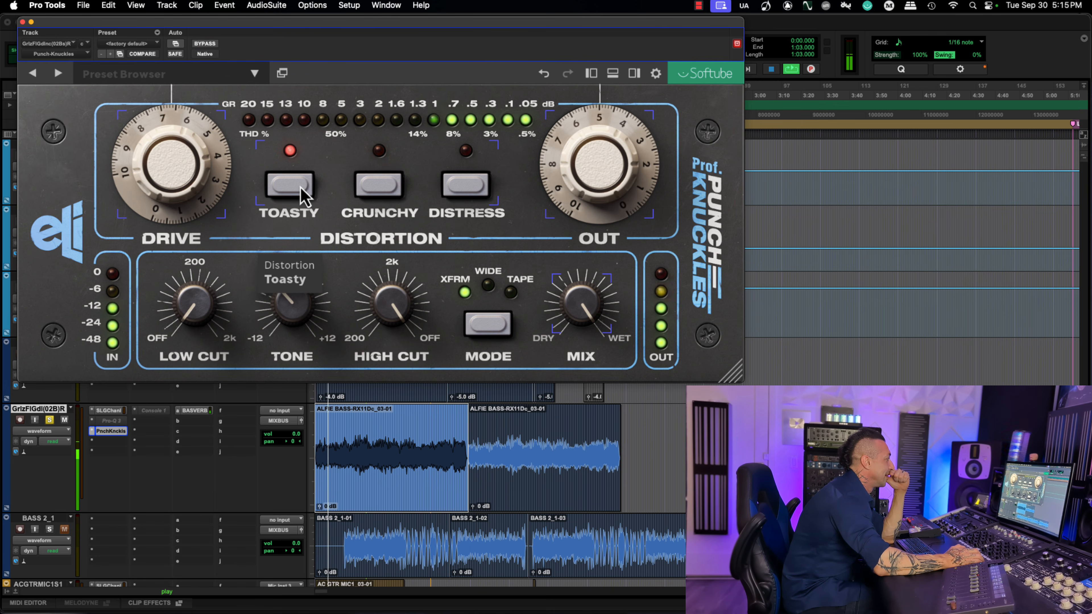
left_click(378, 185)
mouse_move(215, 176)
left_mouse_down()
mouse_move(216, 157)
mouse_move(219, 171)
left_mouse_up()
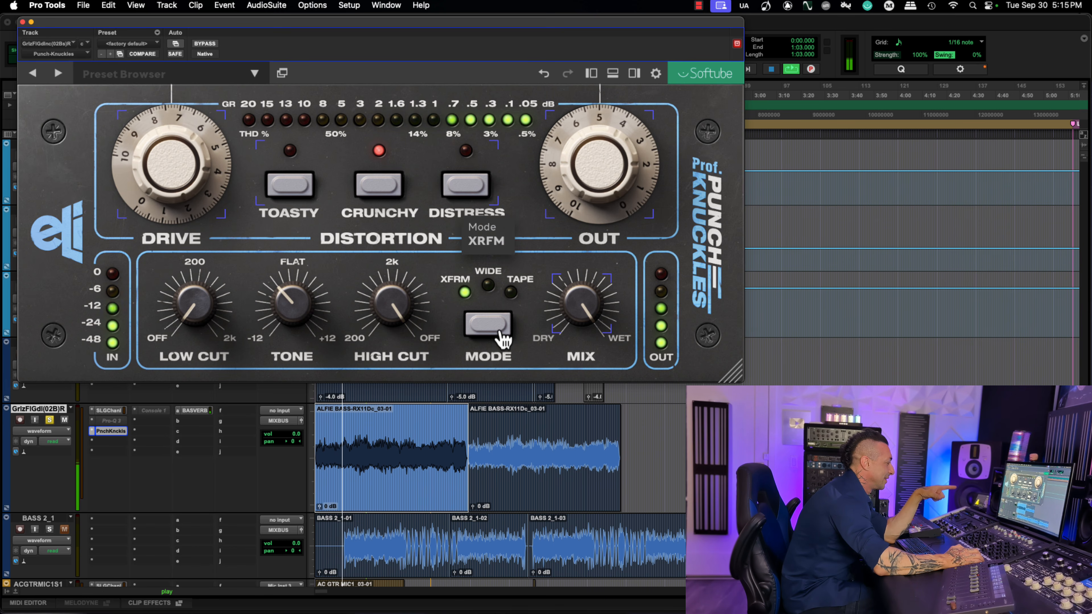